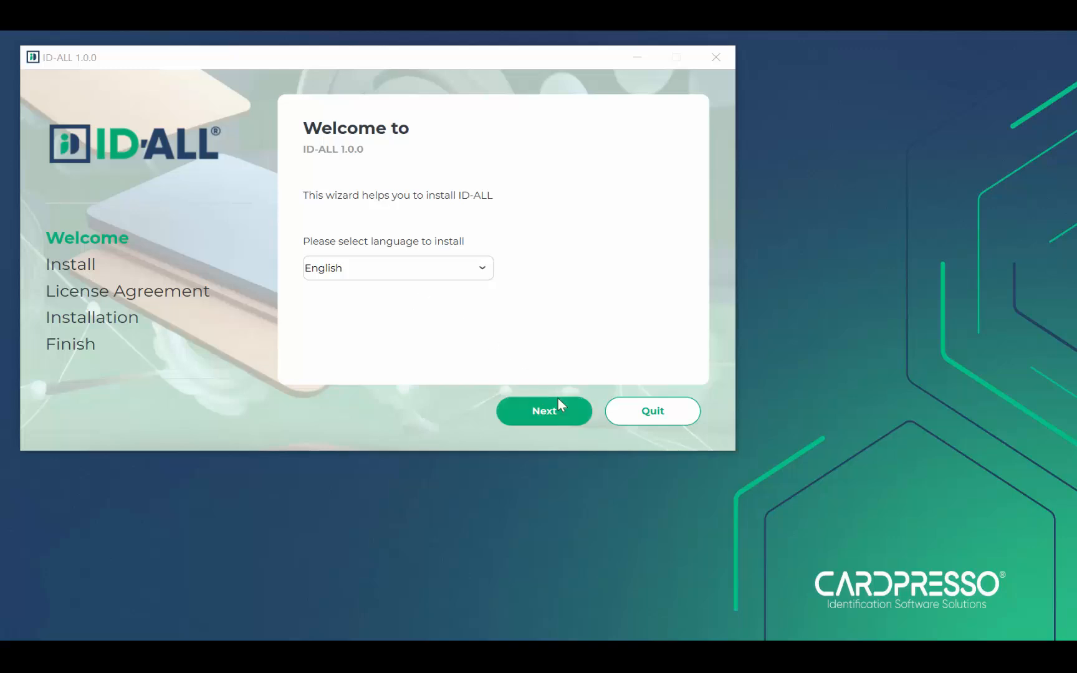
# Install ID-ALL to the default Programs folder after accepting the licence agreement, then launch it
pyautogui.click(570, 409)
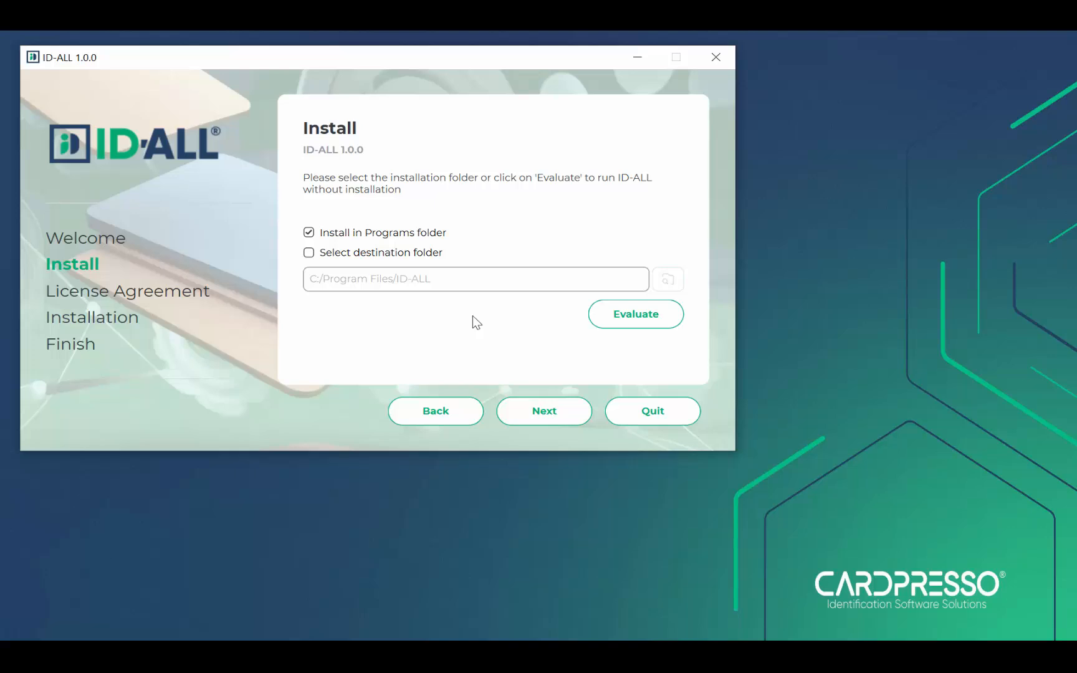
pyautogui.click(572, 409)
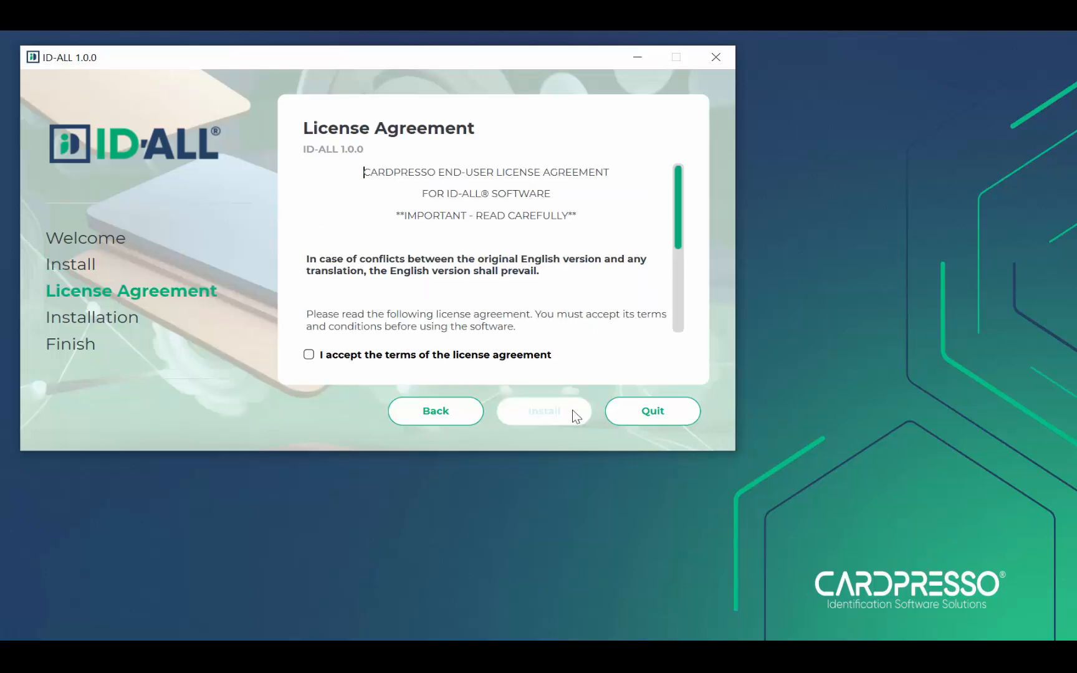
pyautogui.click(308, 355)
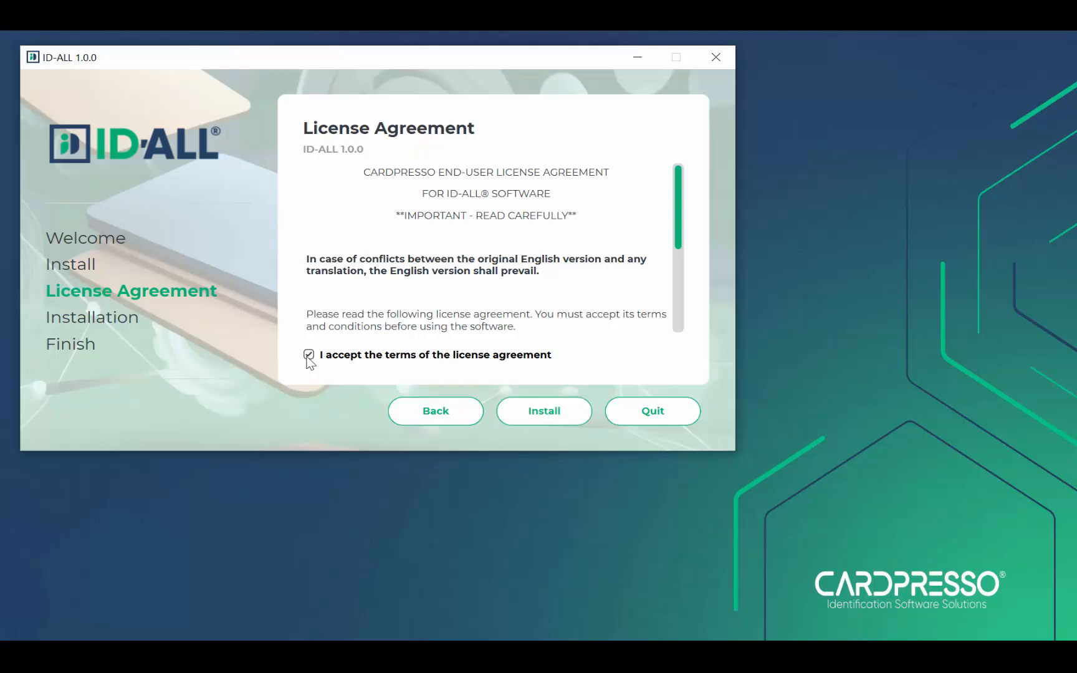
pyautogui.click(573, 408)
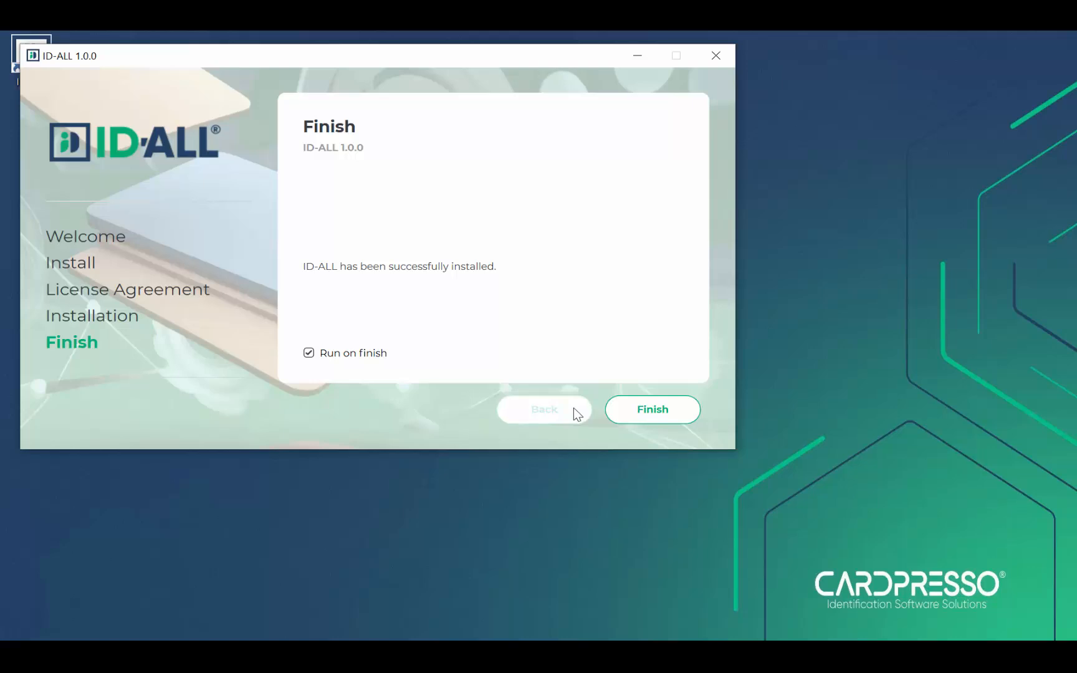
pyautogui.click(683, 410)
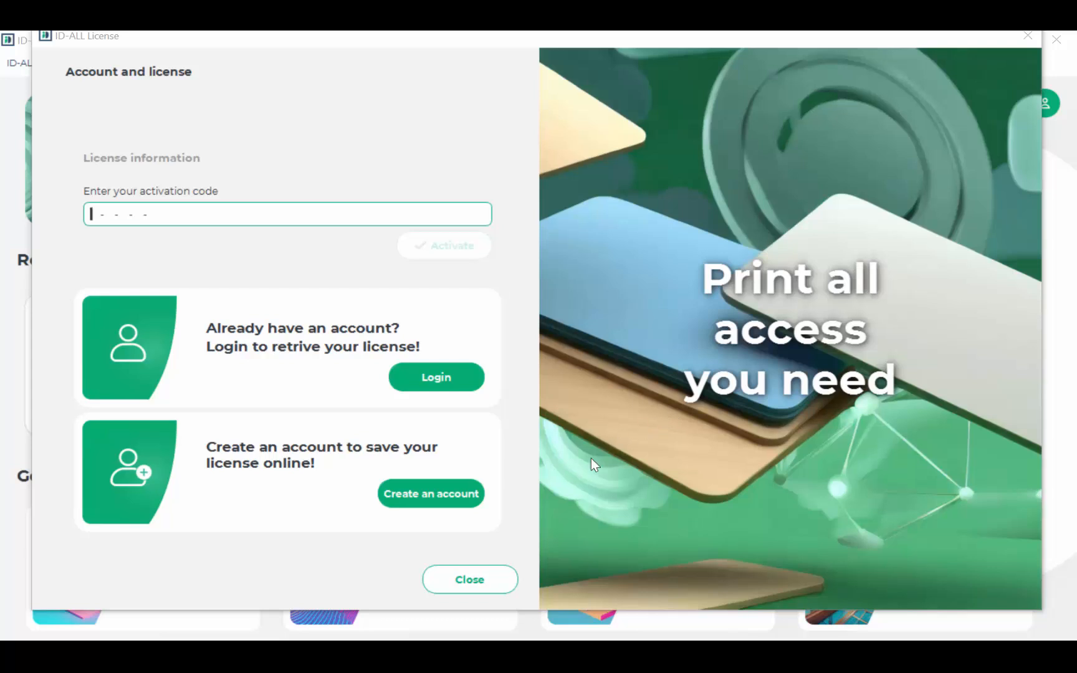
# Close the account and license window without activating, leaving the Welcome page showing
pyautogui.click(498, 580)
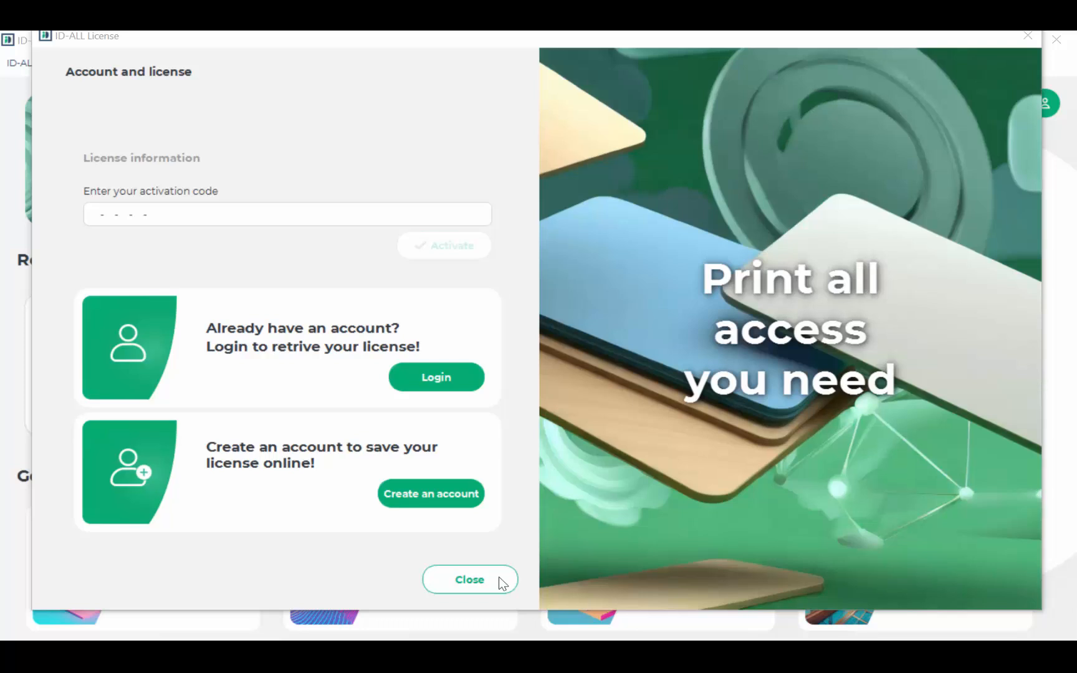
pyautogui.click(499, 577)
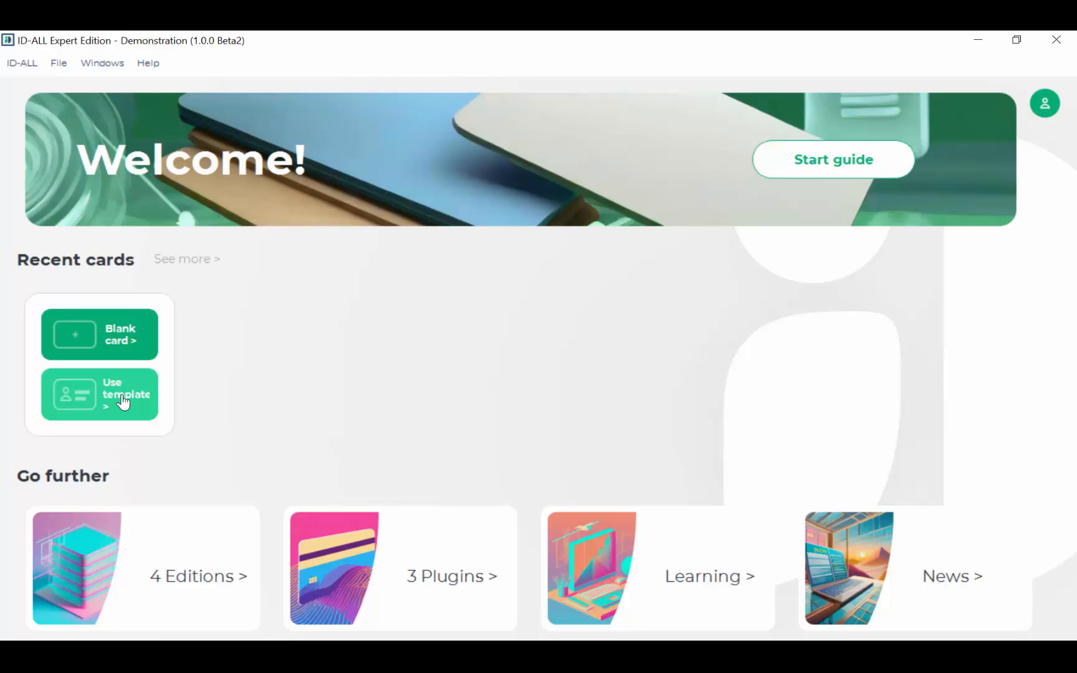
pyautogui.click(176, 563)
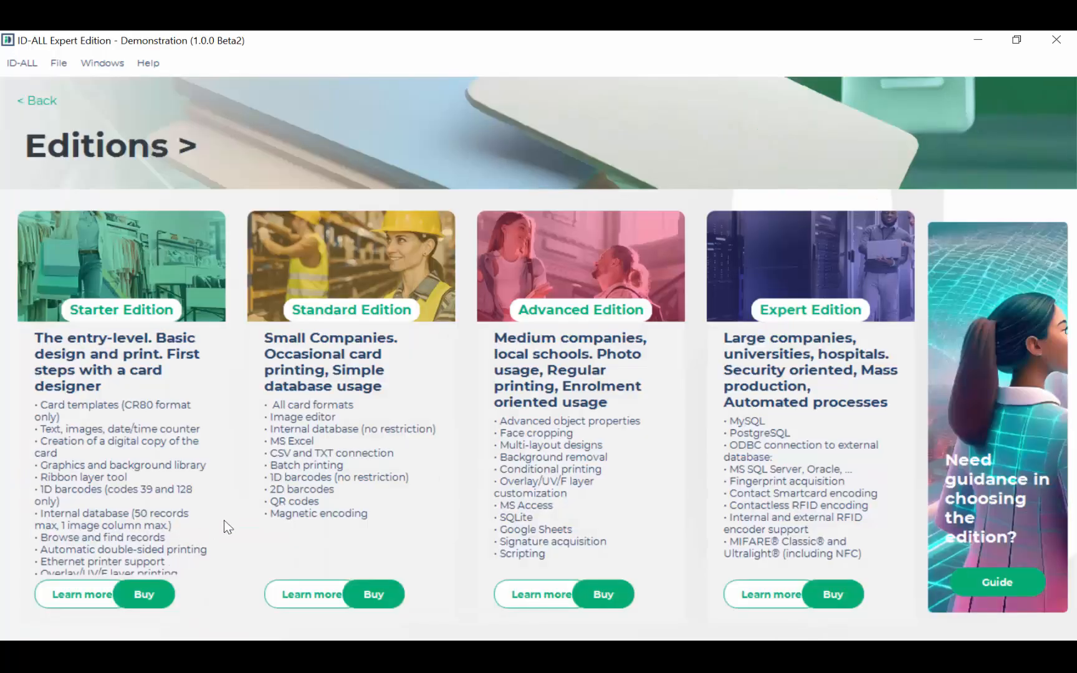
pyautogui.click(25, 96)
pyautogui.click(387, 561)
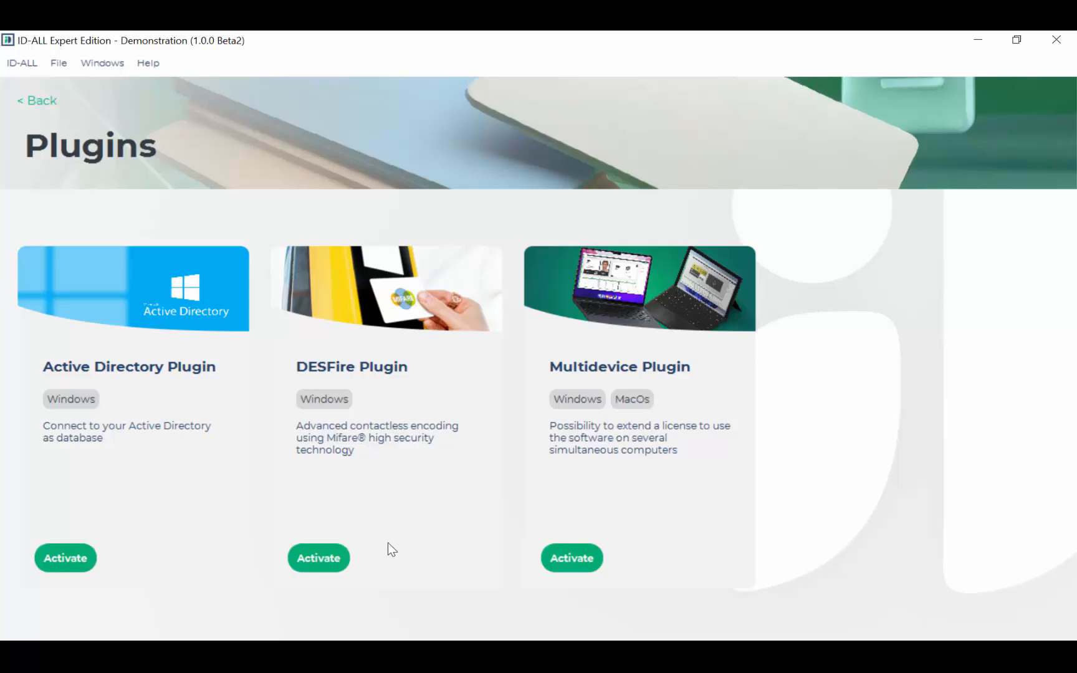
pyautogui.click(38, 107)
pyautogui.click(695, 567)
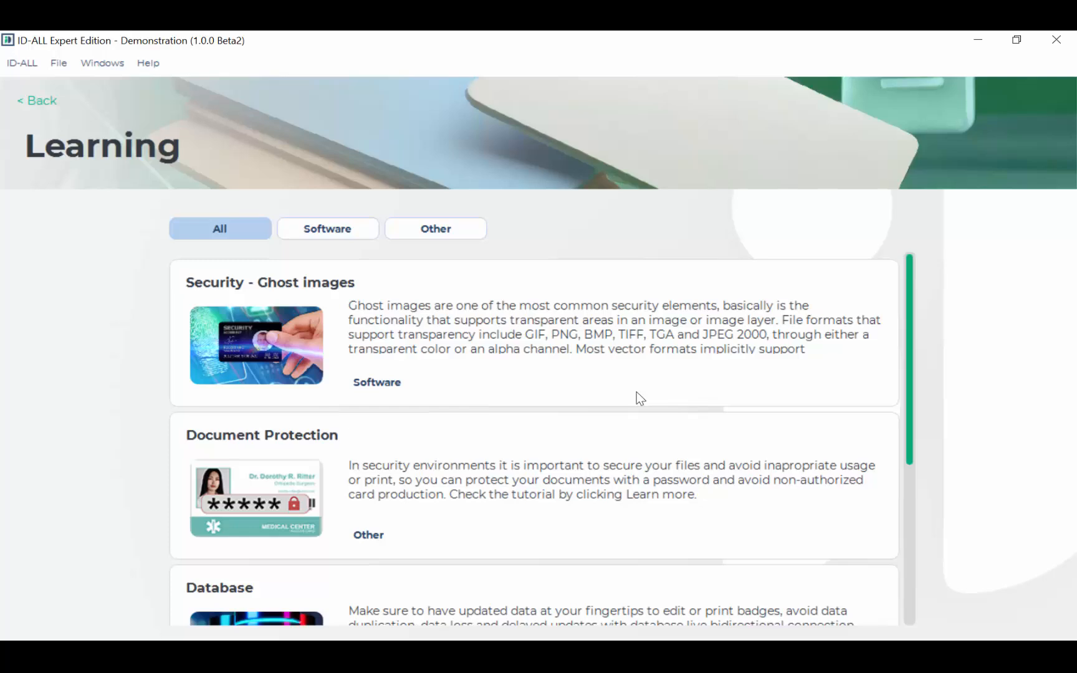
pyautogui.click(50, 105)
pyautogui.click(950, 559)
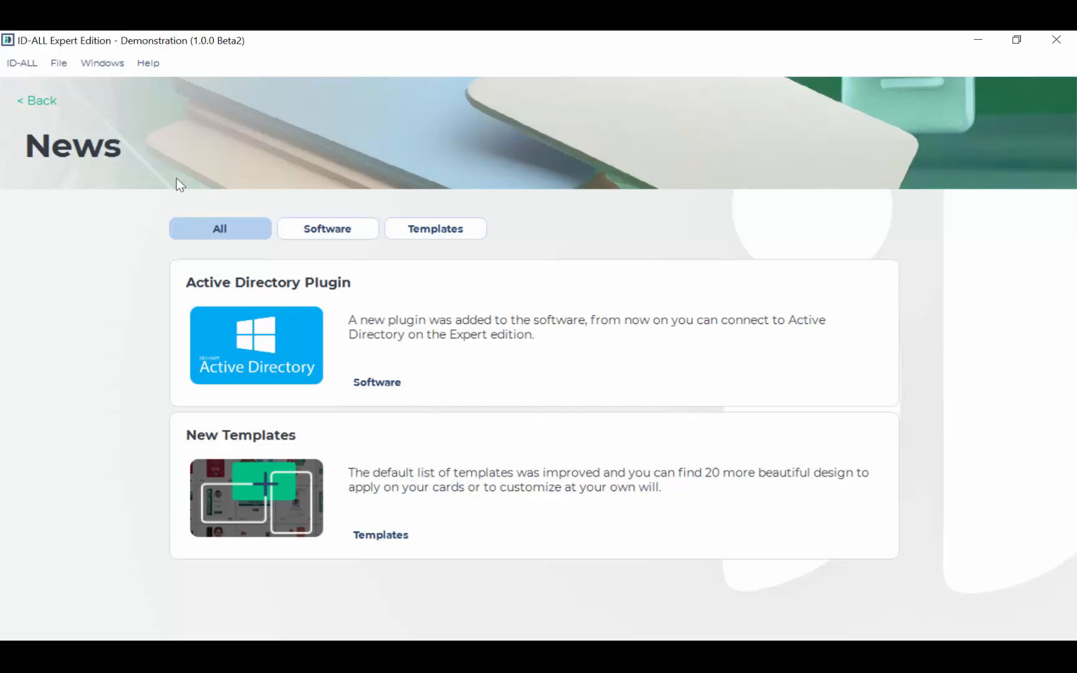
pyautogui.click(39, 104)
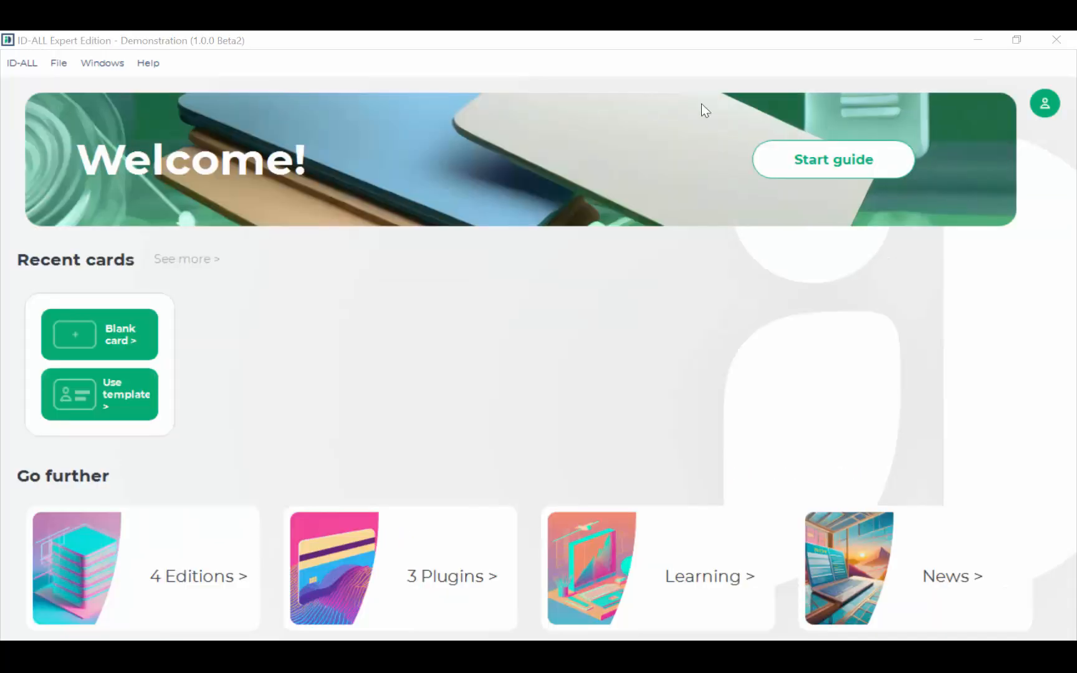
# From the account and license settings, start a new account and enter the first and last name
pyautogui.click(1045, 104)
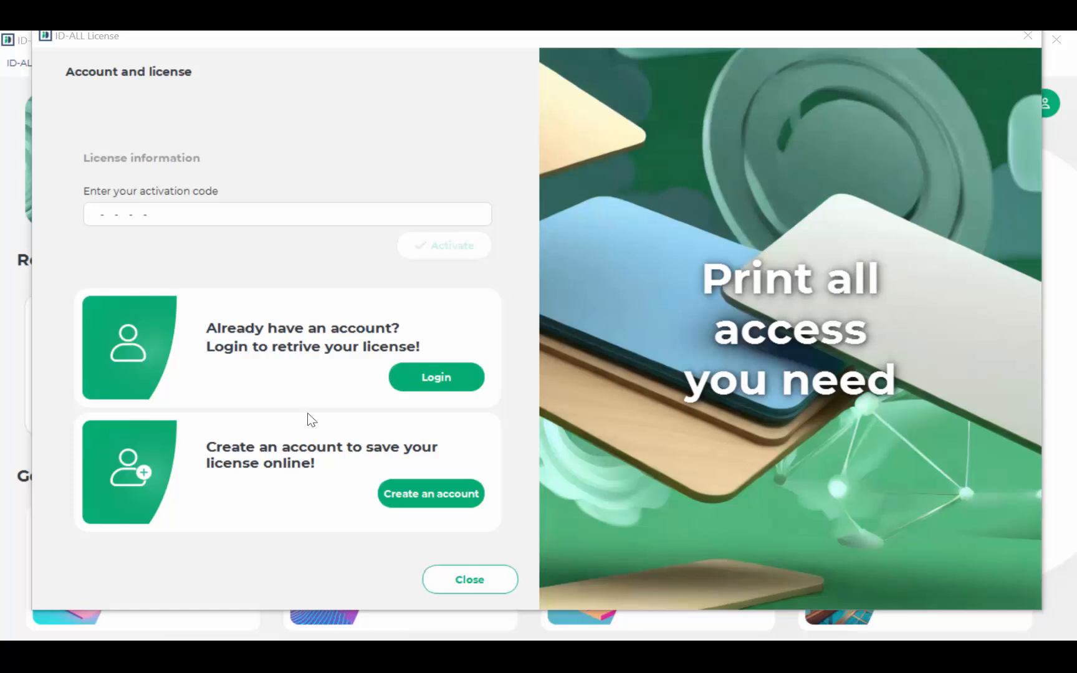
pyautogui.click(91, 213)
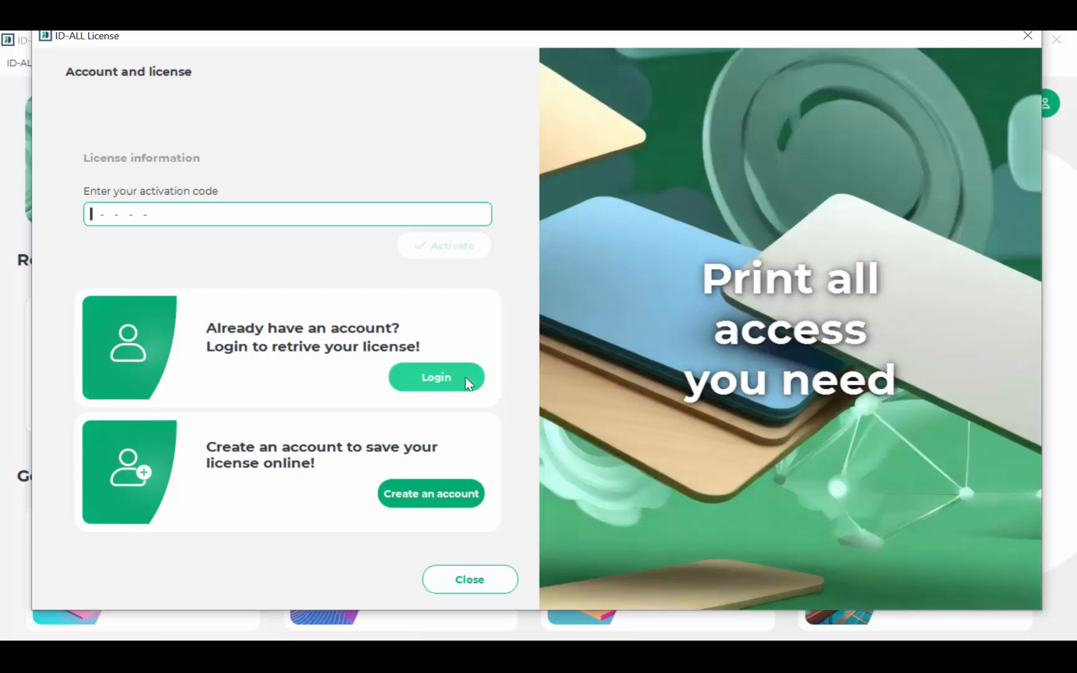
pyautogui.click(464, 492)
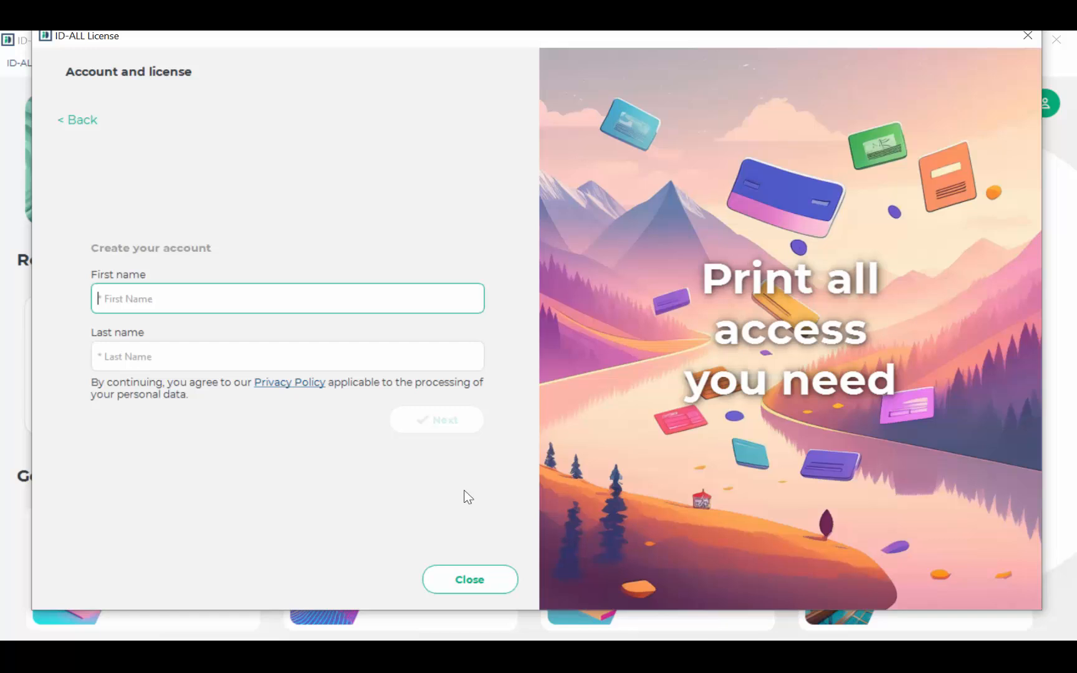
pyautogui.press('Tab')
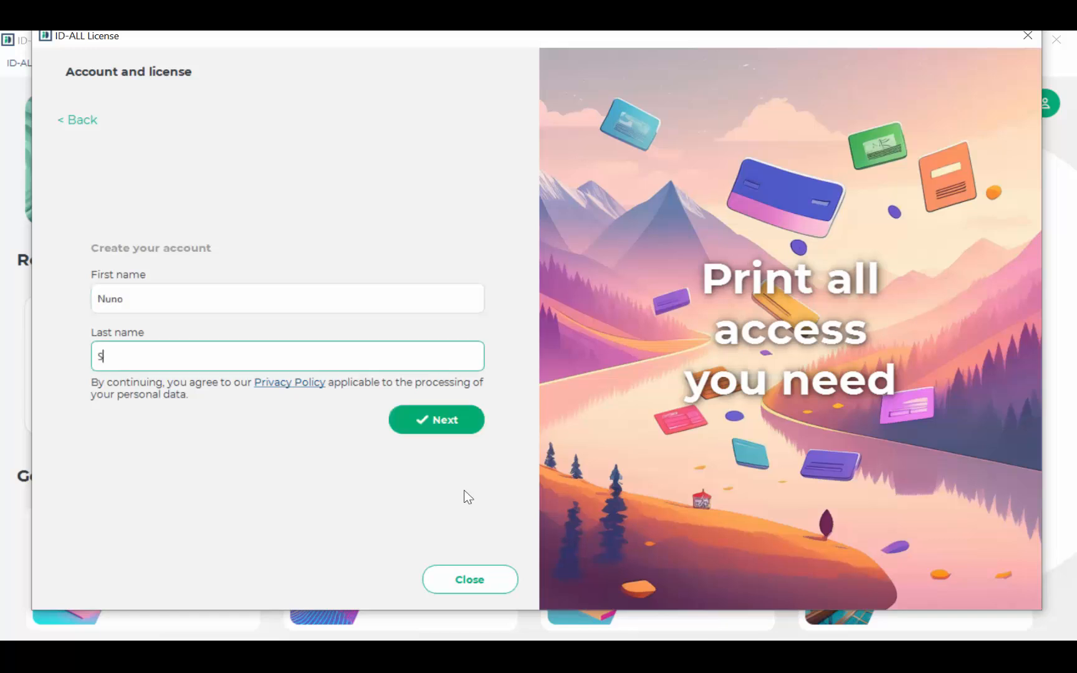
pyautogui.click(471, 424)
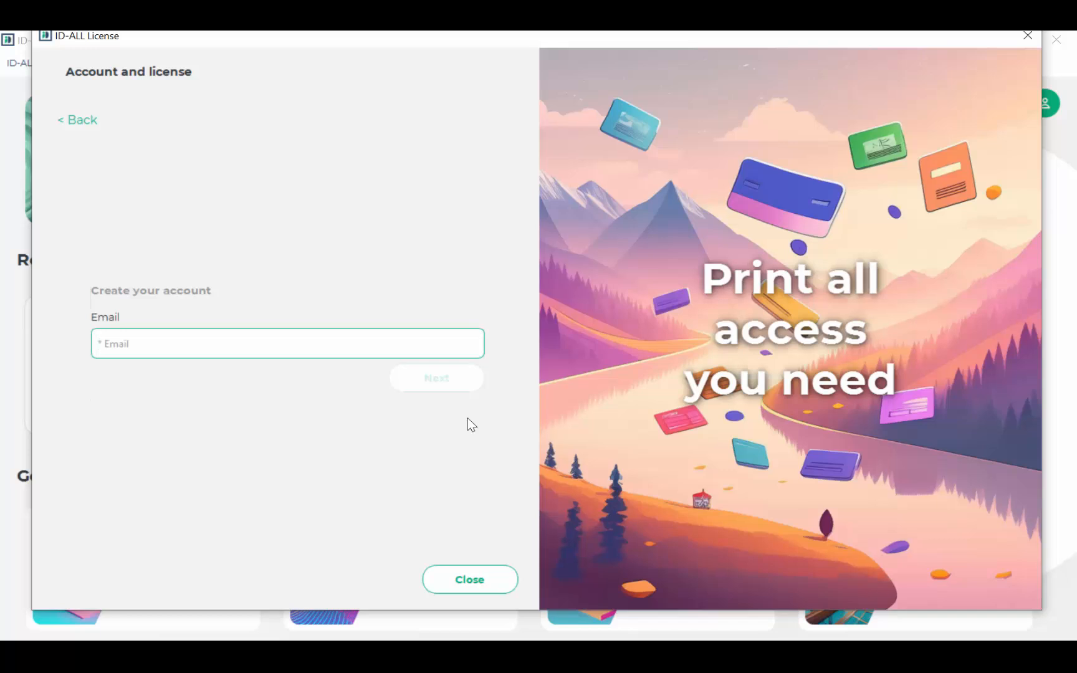
# Enter the account e-mail, then paste and validate the emailed verification code
pyautogui.write('...')
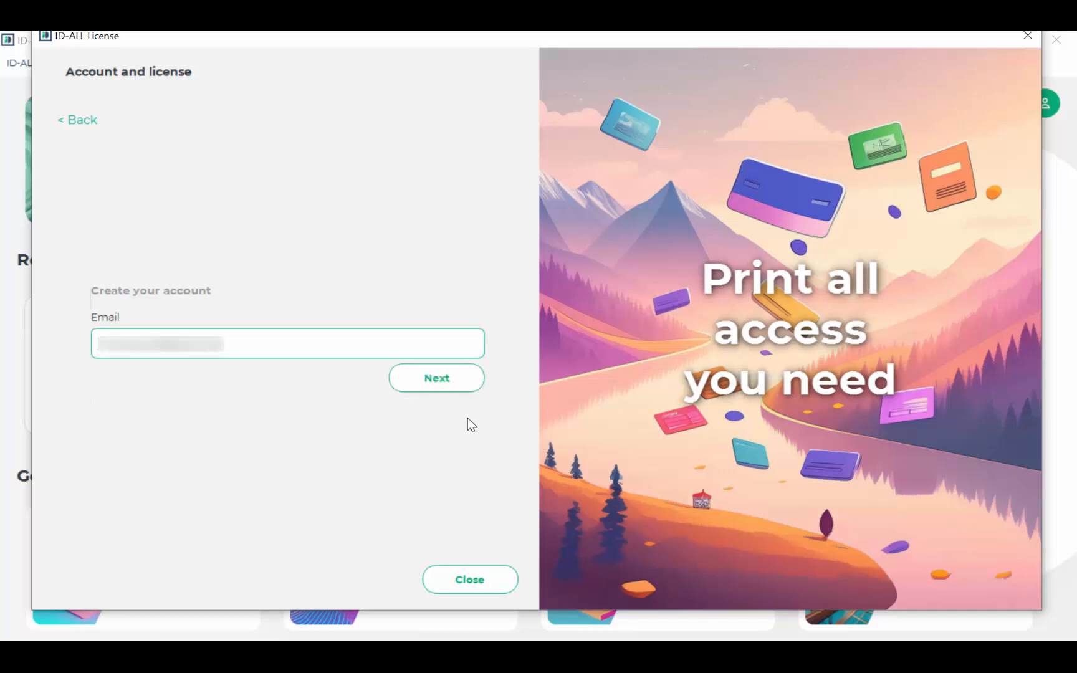
pyautogui.click(462, 382)
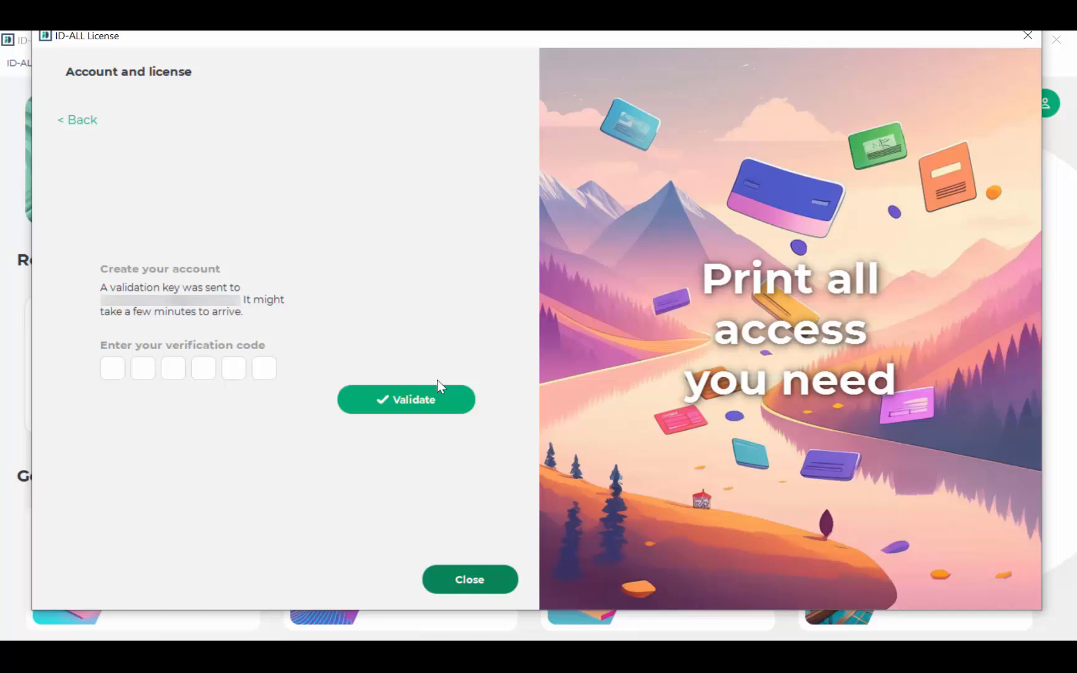
pyautogui.click(109, 371)
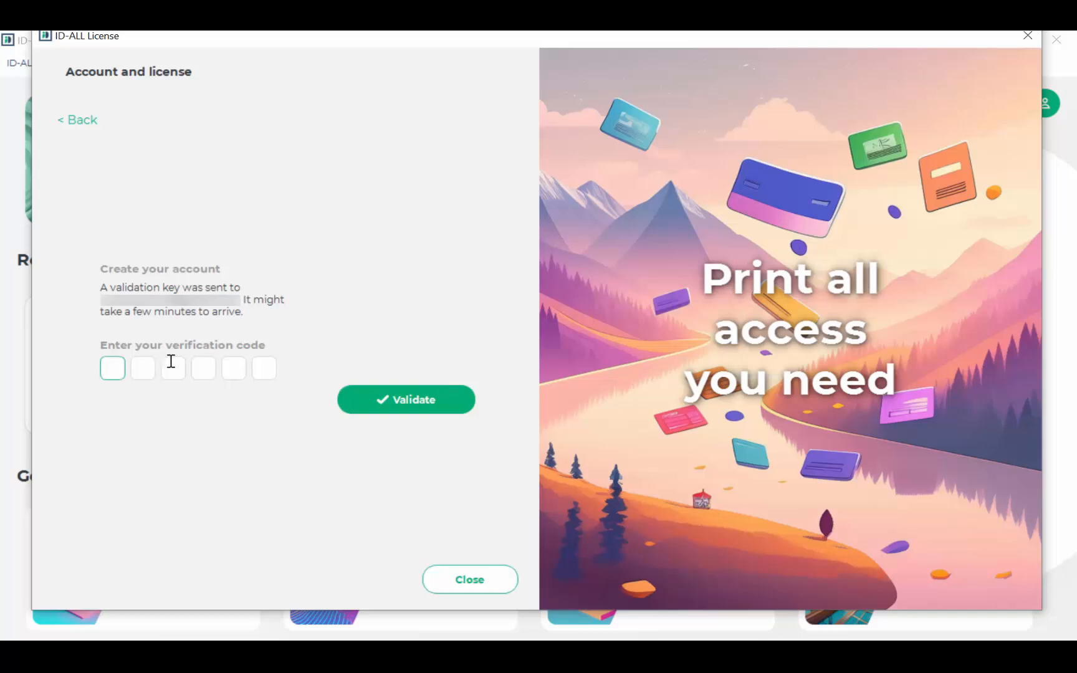
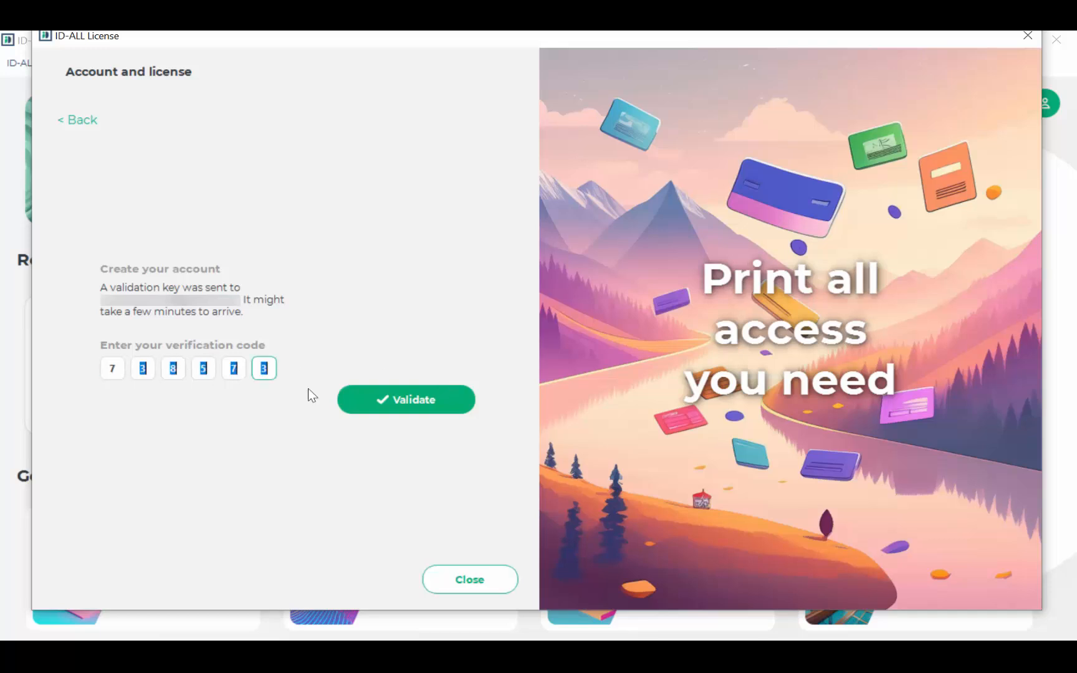
pyautogui.click(448, 402)
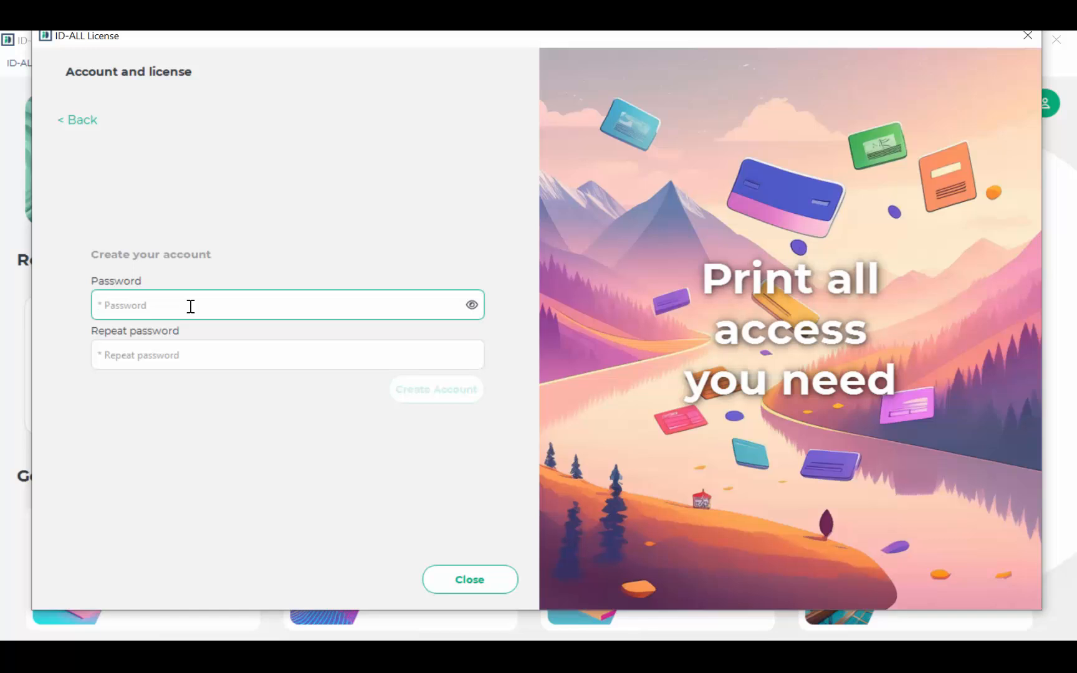
# Set and confirm the account password to create the account
pyautogui.write('••••••••')
pyautogui.press('Tab')
pyautogui.write('••••••••')
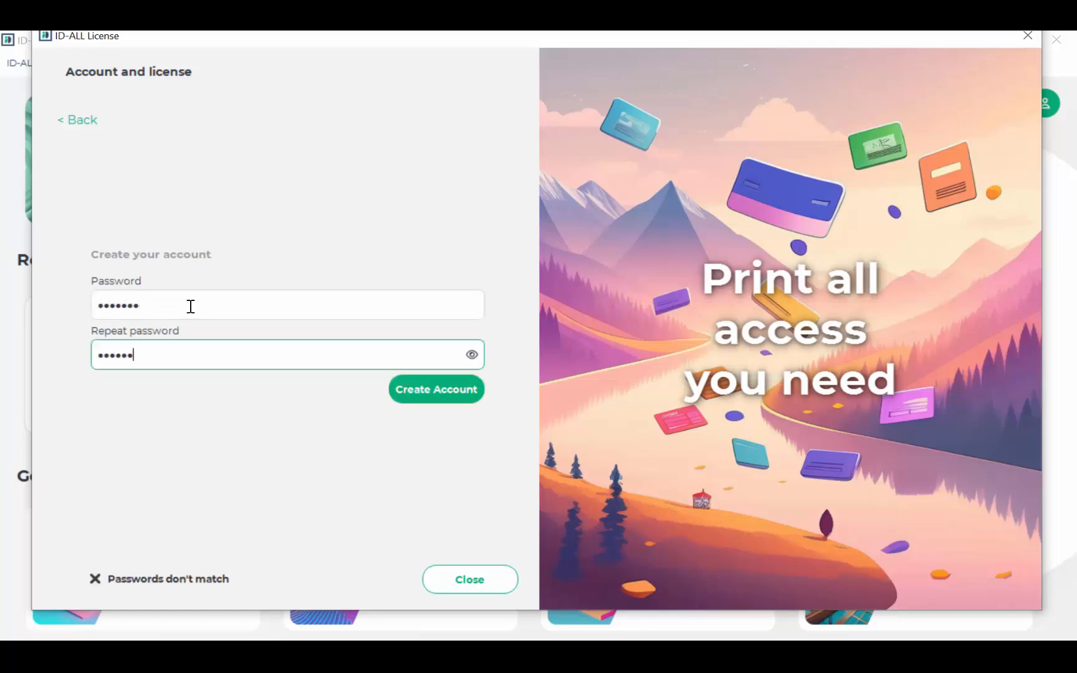
pyautogui.click(462, 389)
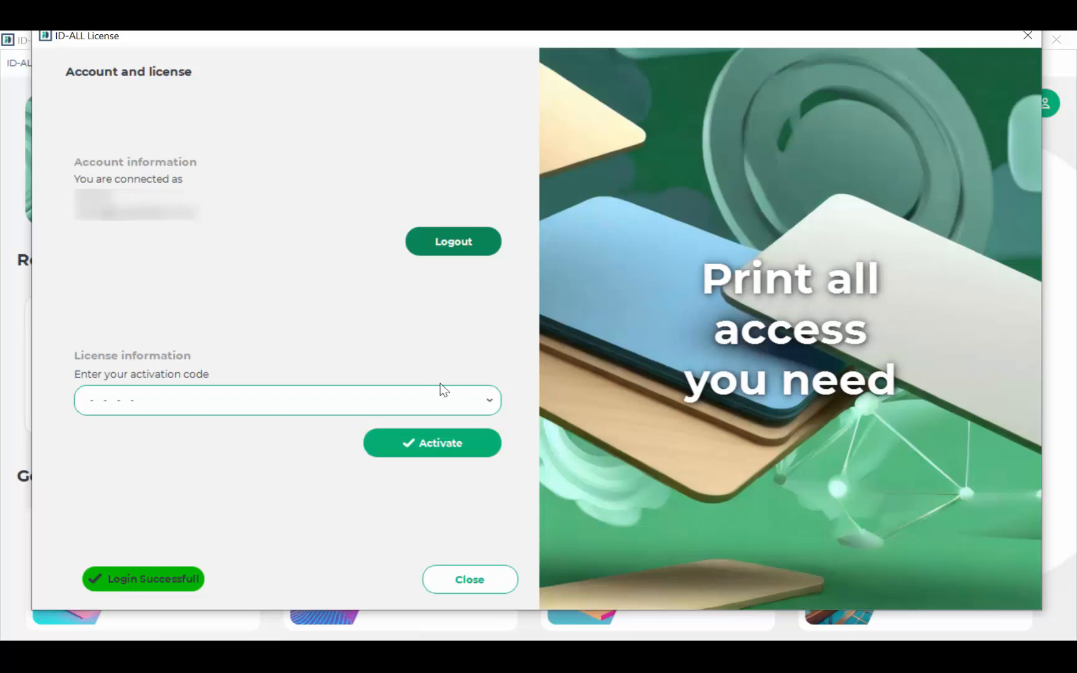
# Paste the licence activation code into the license field and activate it
pyautogui.click(81, 400)
pyautogui.hotkey('ctrl', 'v')
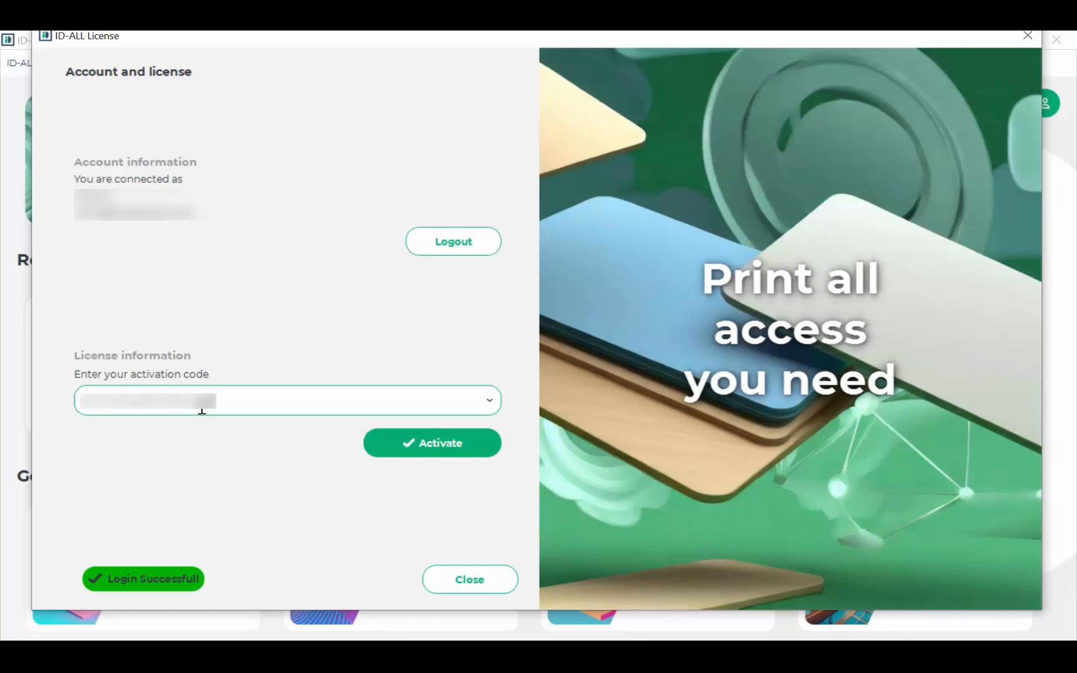
pyautogui.click(456, 450)
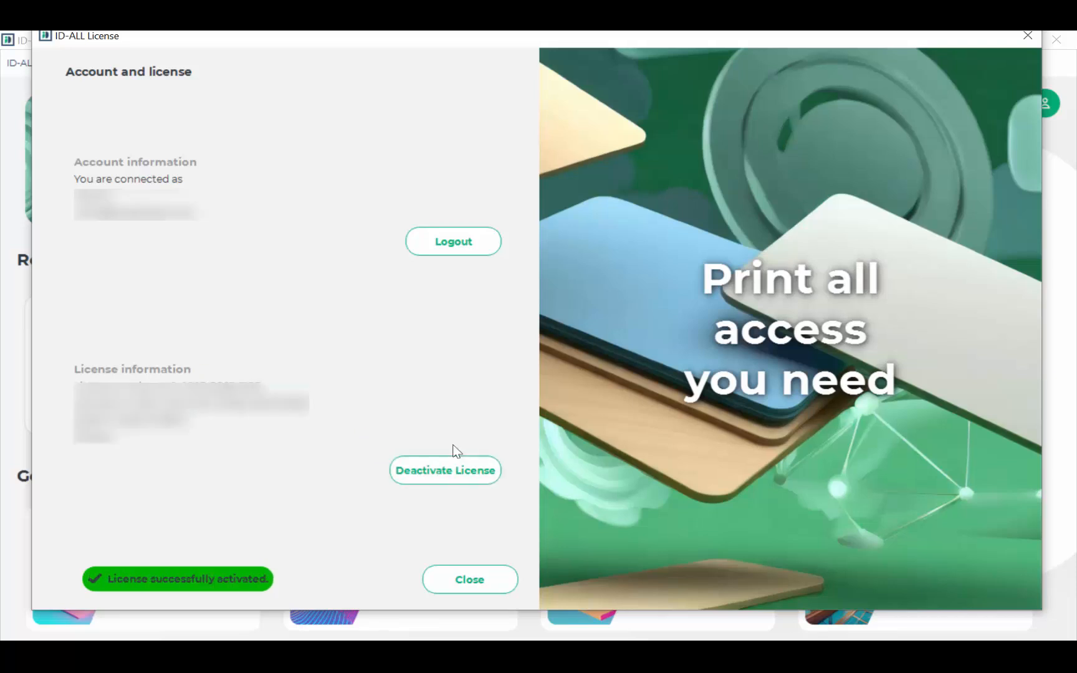
# Return home, go to the available upgrades' plugin list and begin activating the DESFire Plugin
pyautogui.click(500, 582)
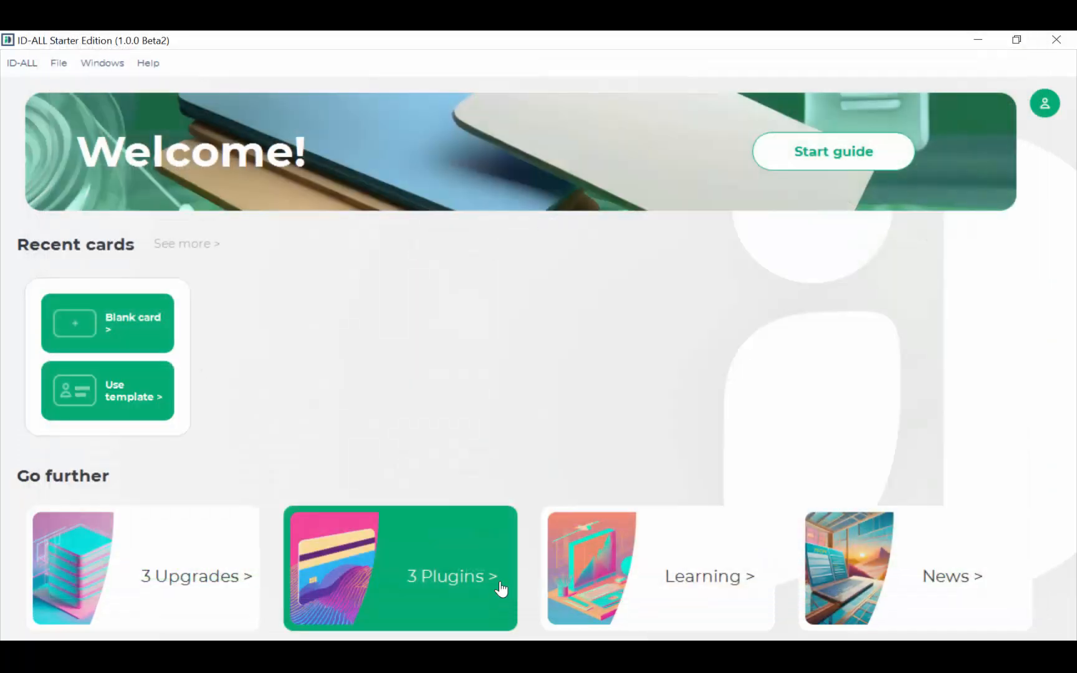
pyautogui.click(213, 575)
pyautogui.click(415, 577)
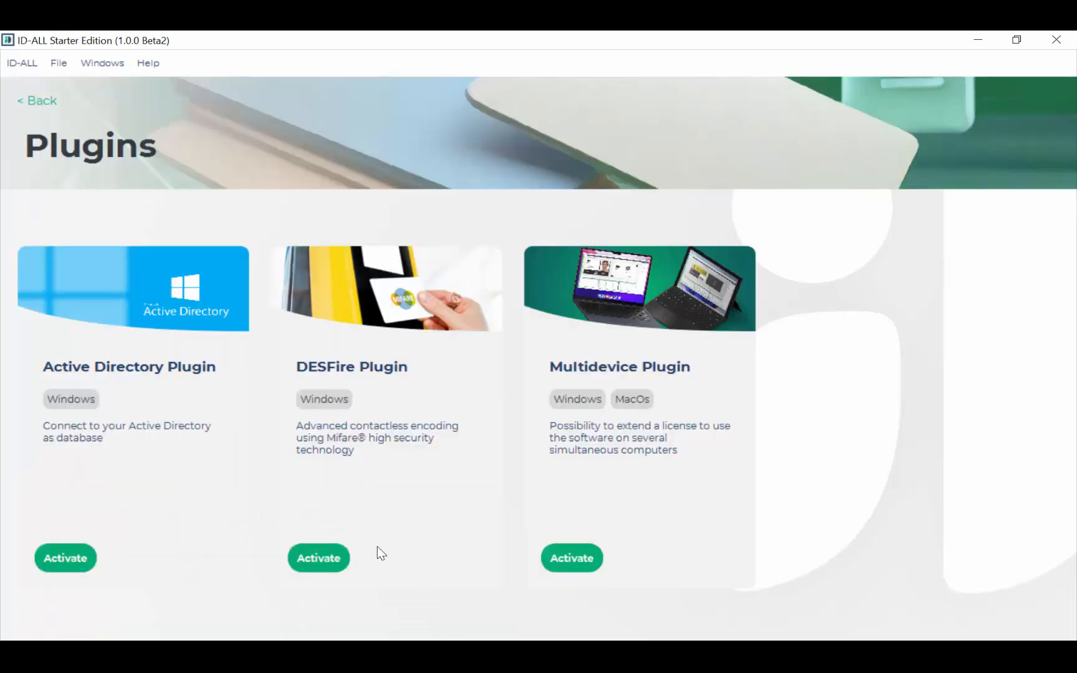
pyautogui.click(328, 556)
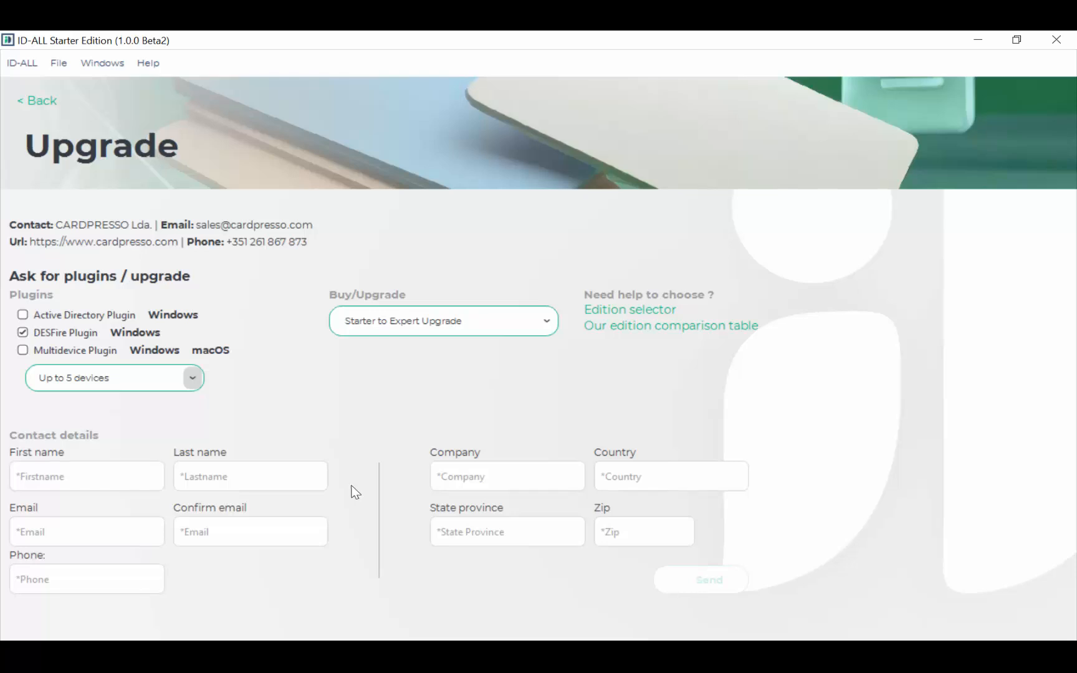
# Add the Multidevice Plugin to the request with the 'Up to 5 devices' option
pyautogui.click(22, 351)
pyautogui.click(193, 379)
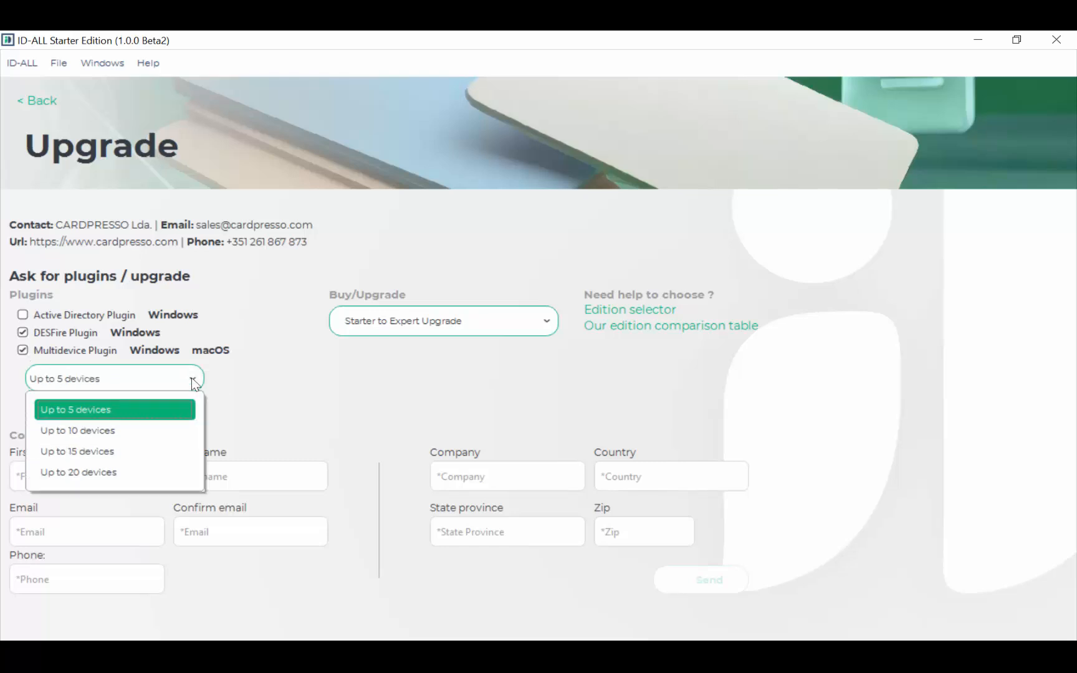
pyautogui.click(181, 414)
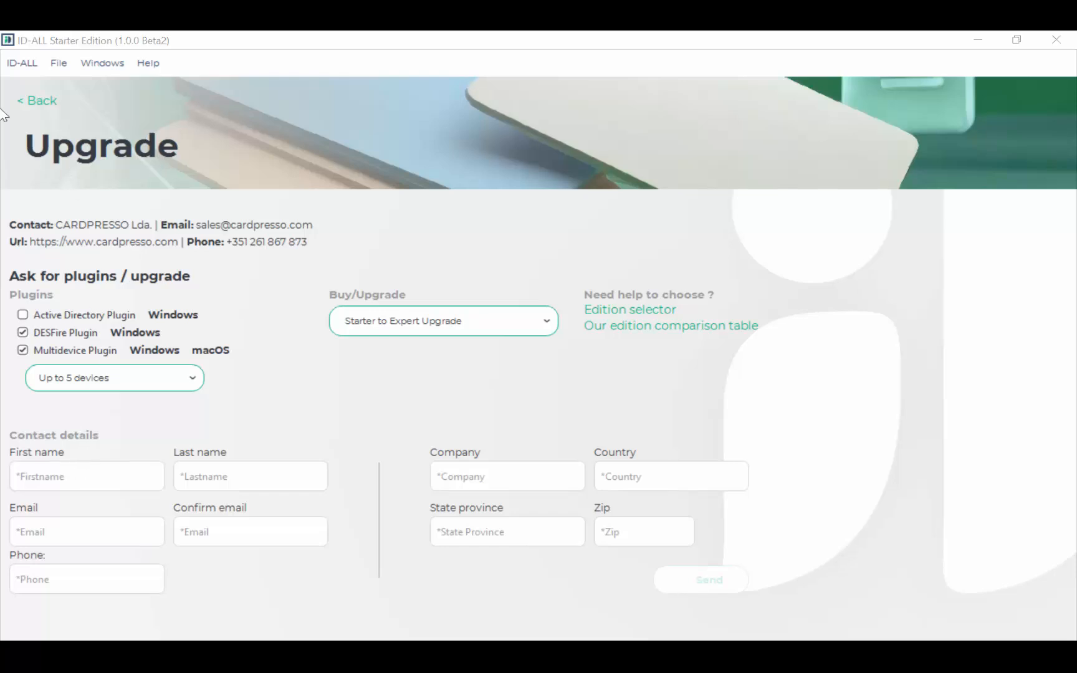
# Check the Plugins overview shows Active Directory, DESFire and Multidevice as Activated, then return home
pyautogui.click(43, 102)
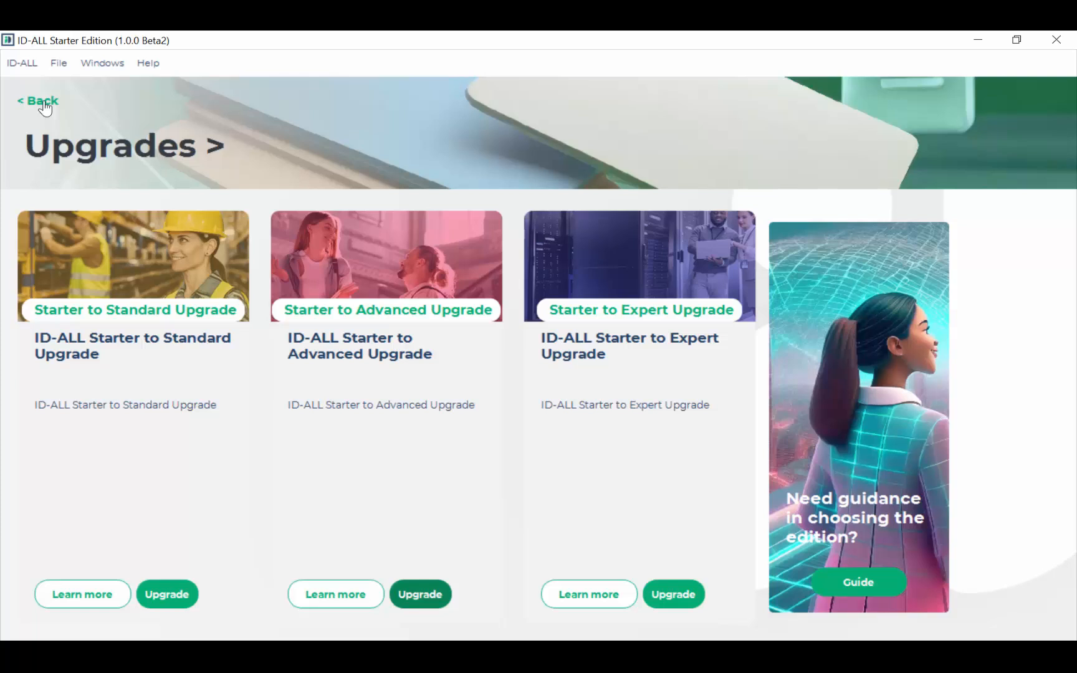
pyautogui.click(42, 102)
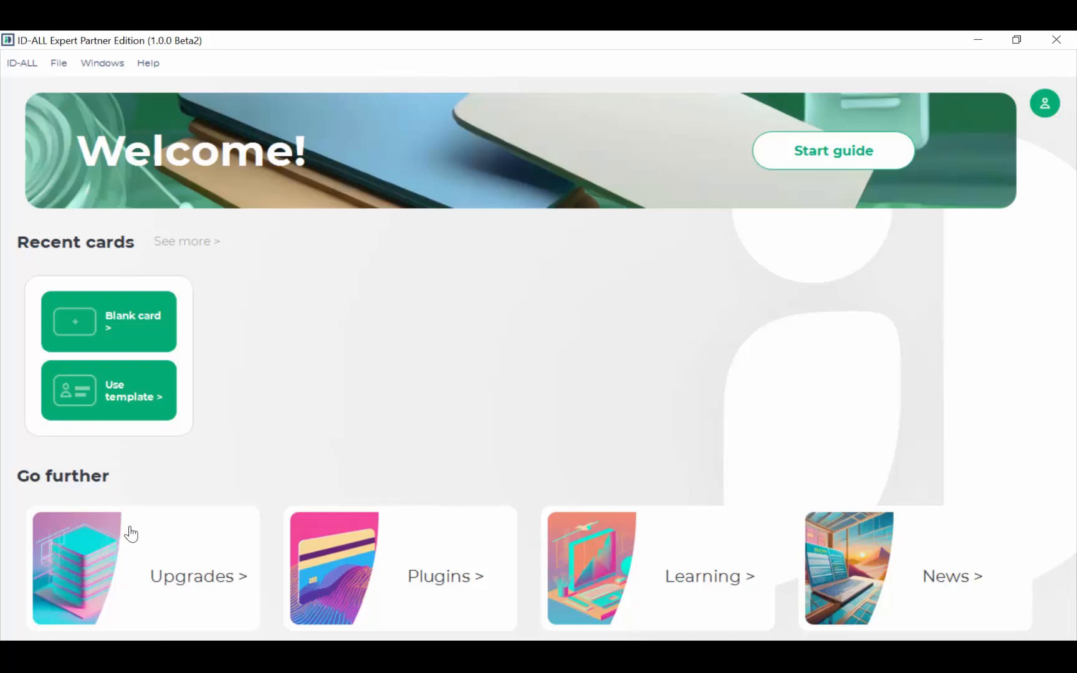
pyautogui.click(127, 561)
pyautogui.click(49, 99)
pyautogui.click(434, 536)
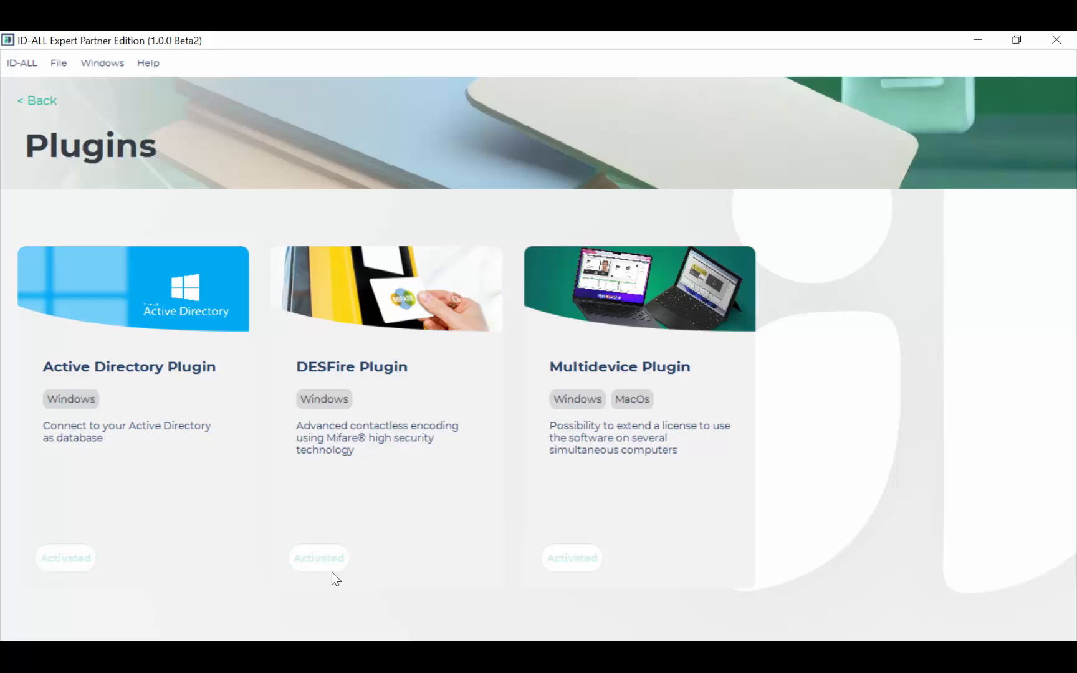
pyautogui.click(48, 101)
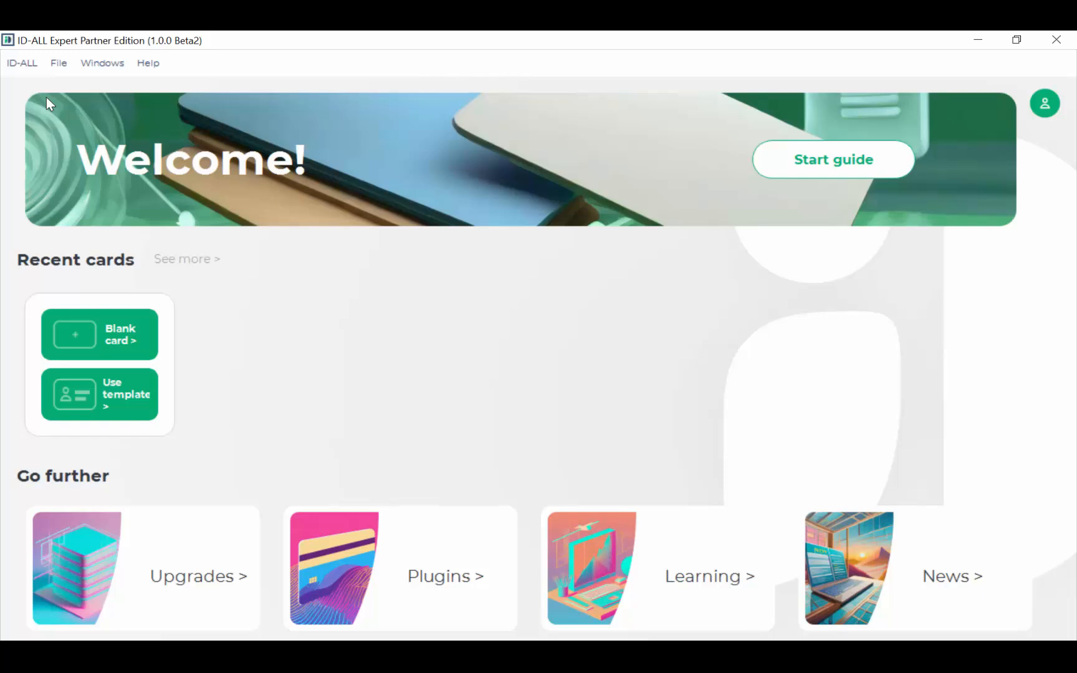
# Switch the ID-ALL interface language to Português
pyautogui.click(20, 70)
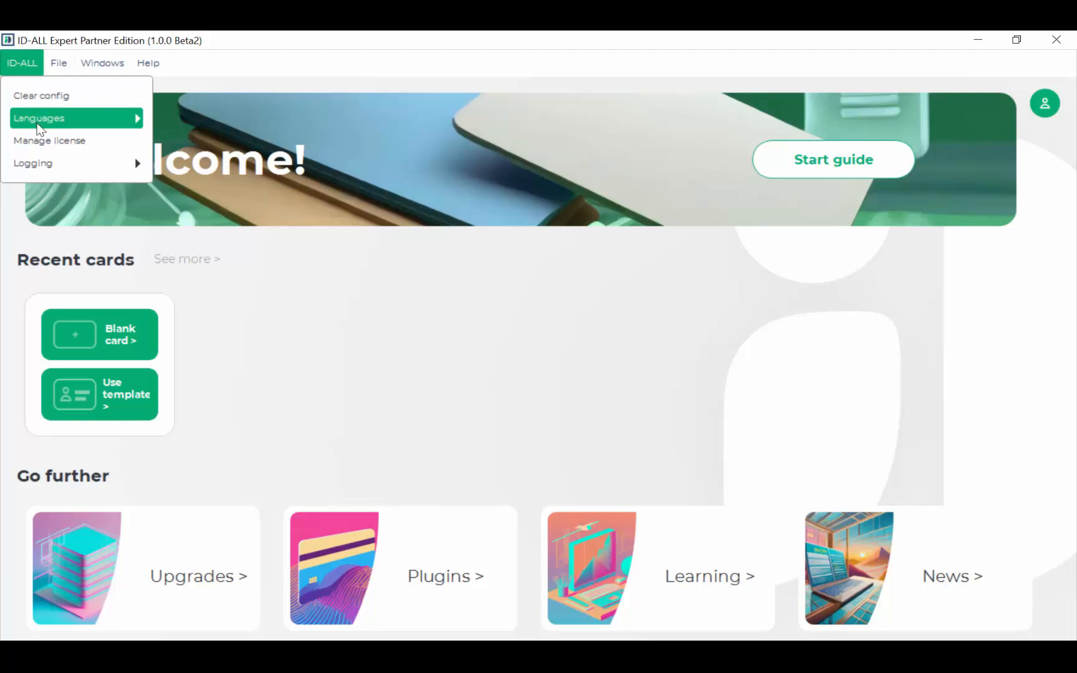
pyautogui.moveTo(61, 118)
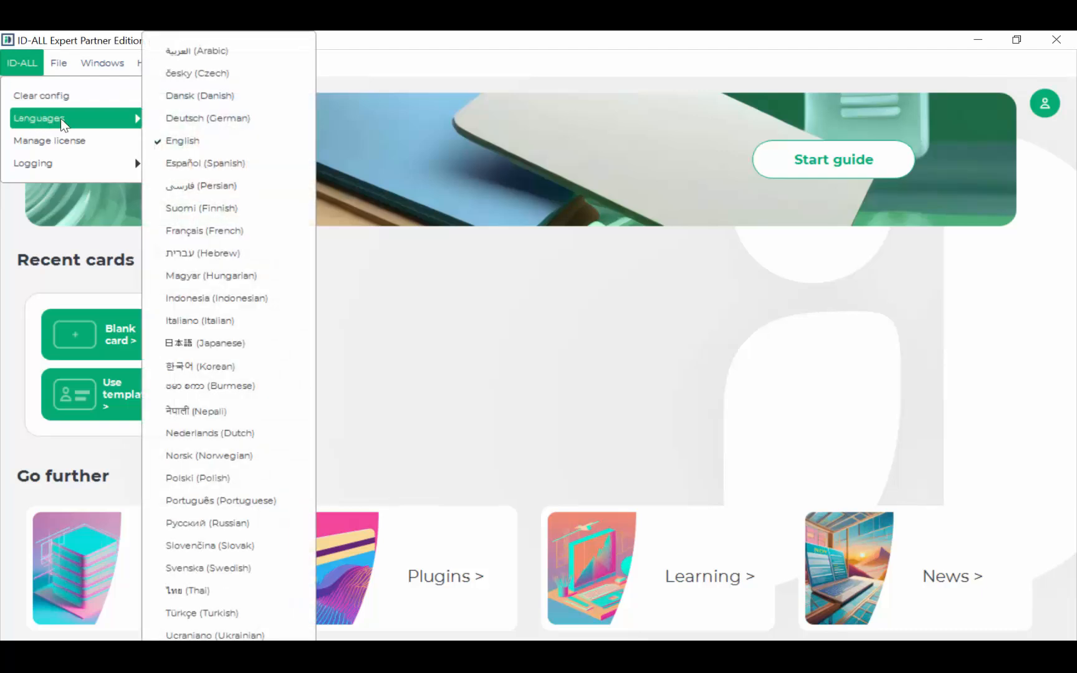
pyautogui.click(212, 501)
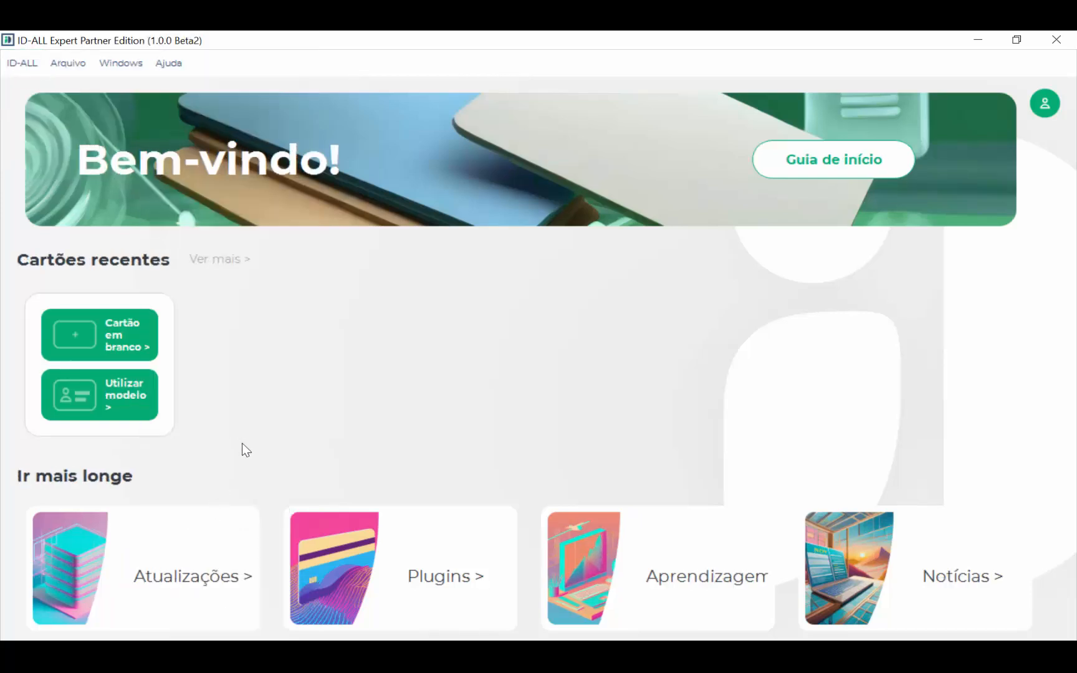
# Set the interface language back to English via Idiomas, then reopen the ID-ALL menu
pyautogui.click(25, 63)
pyautogui.moveTo(89, 127)
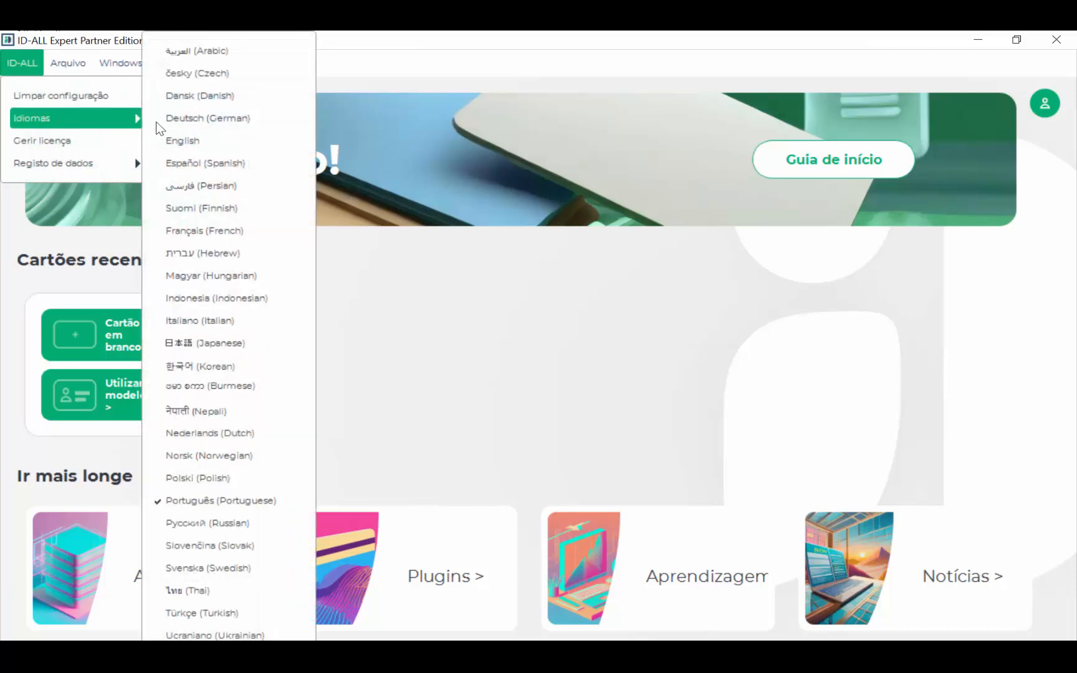
pyautogui.click(199, 146)
pyautogui.click(22, 61)
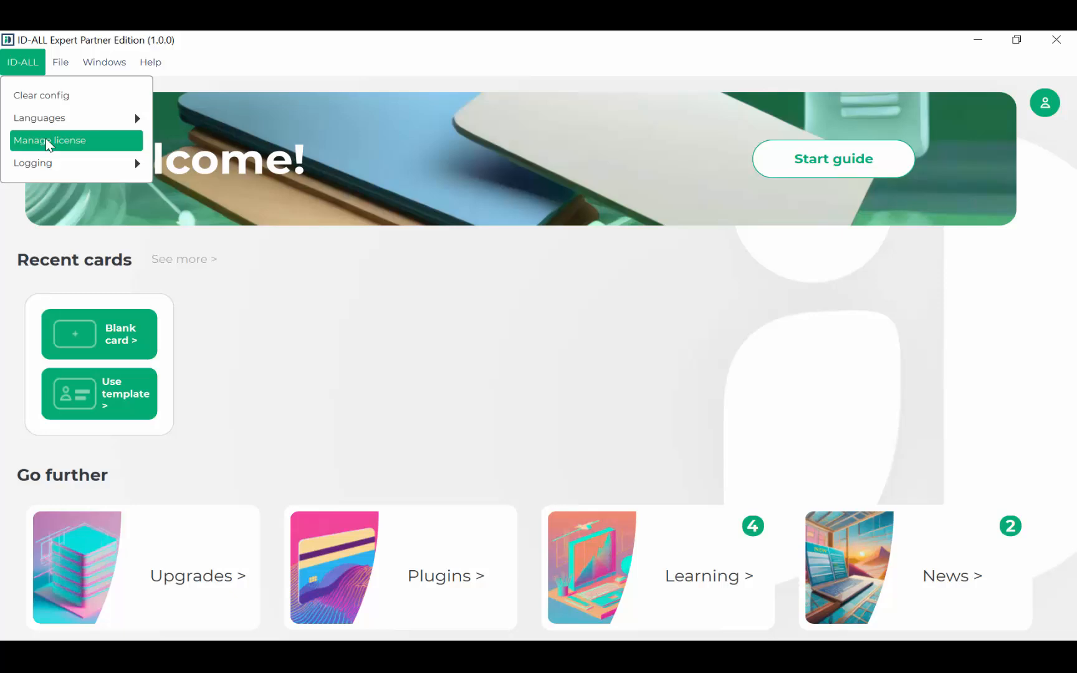
pyautogui.moveTo(76, 167)
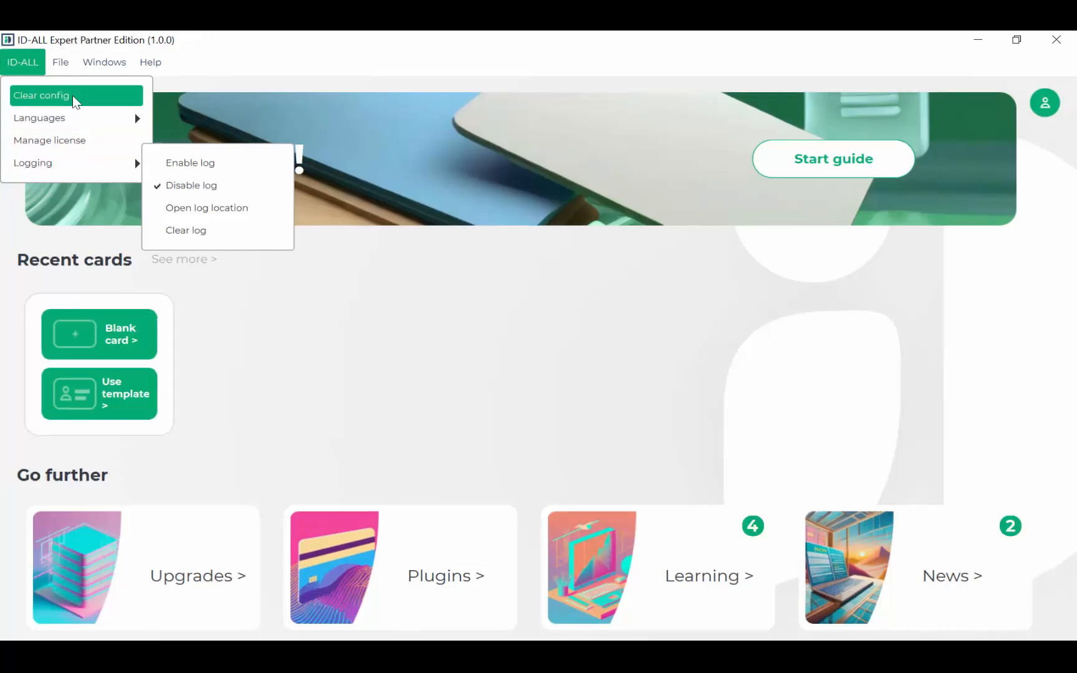
pyautogui.moveTo(60, 65)
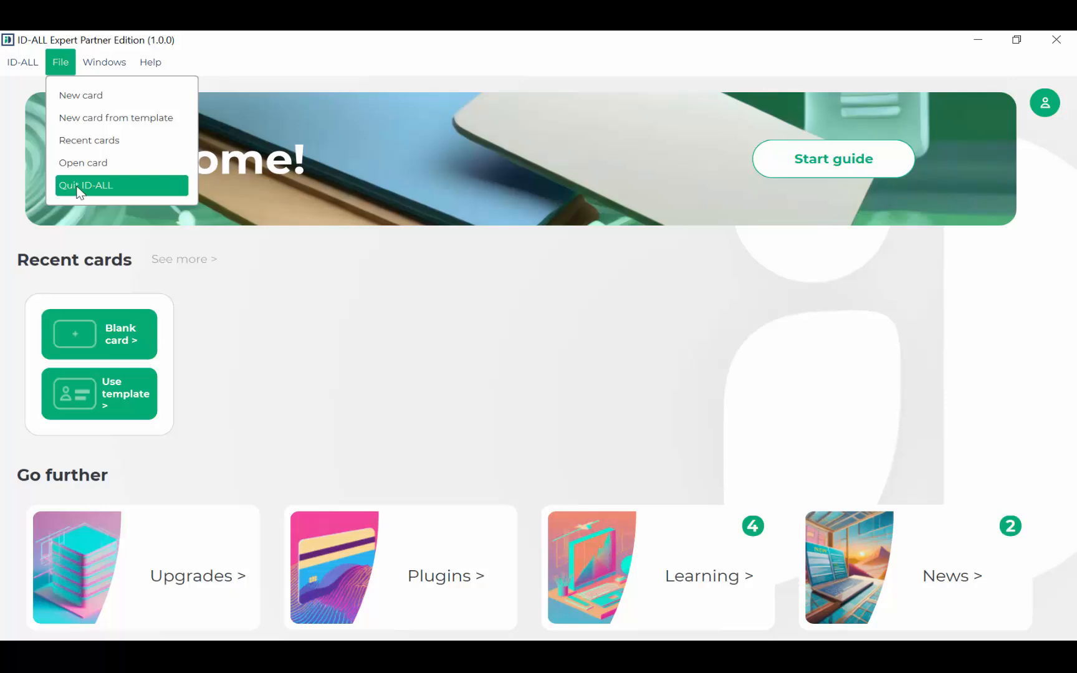
pyautogui.moveTo(108, 64)
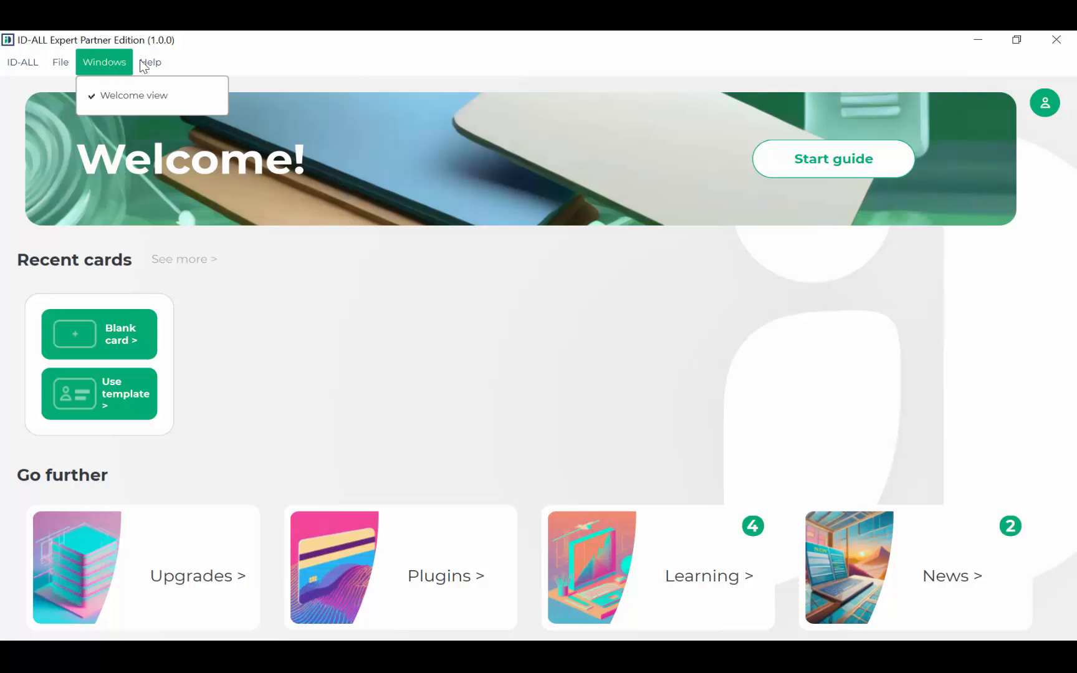
pyautogui.moveTo(149, 66)
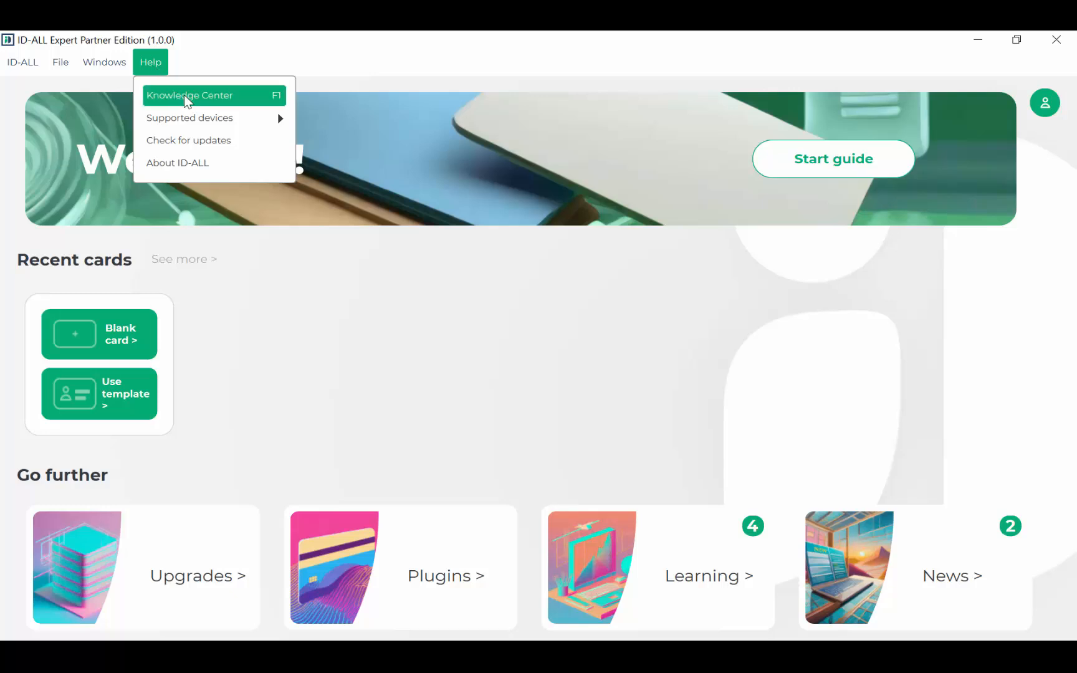
pyautogui.moveTo(187, 125)
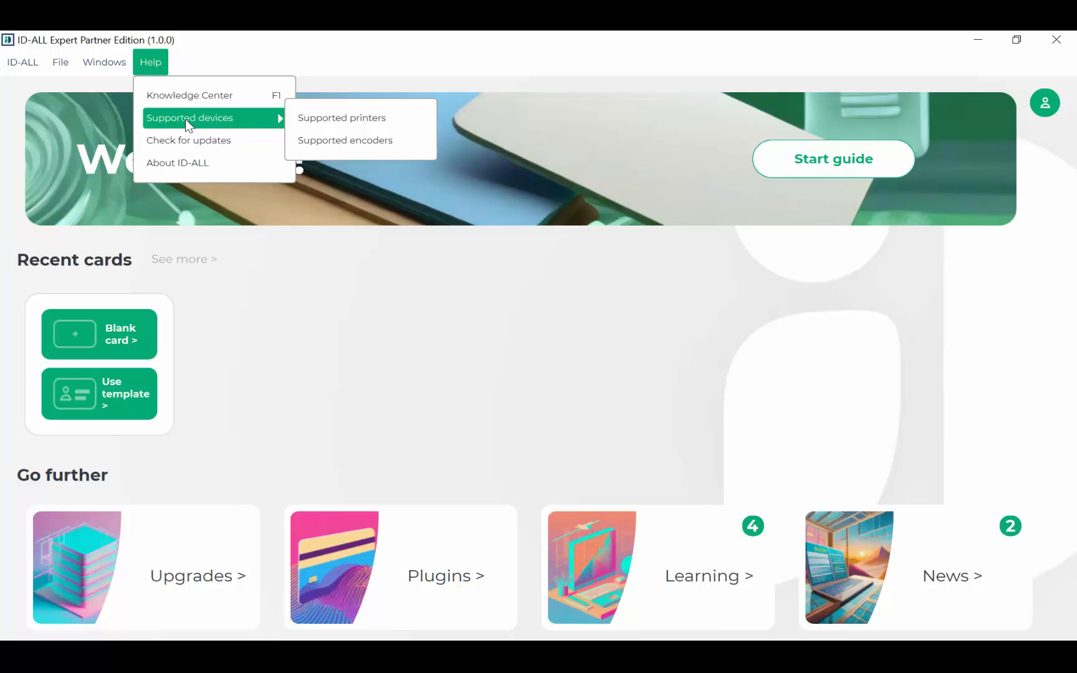
pyautogui.click(187, 137)
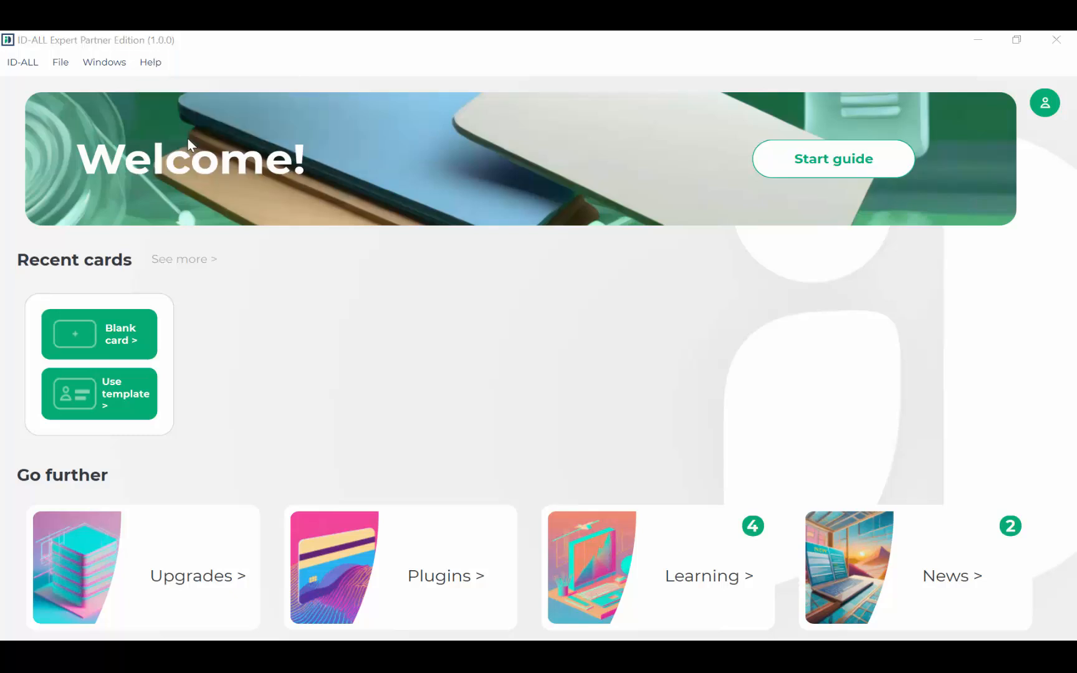
pyautogui.click(642, 444)
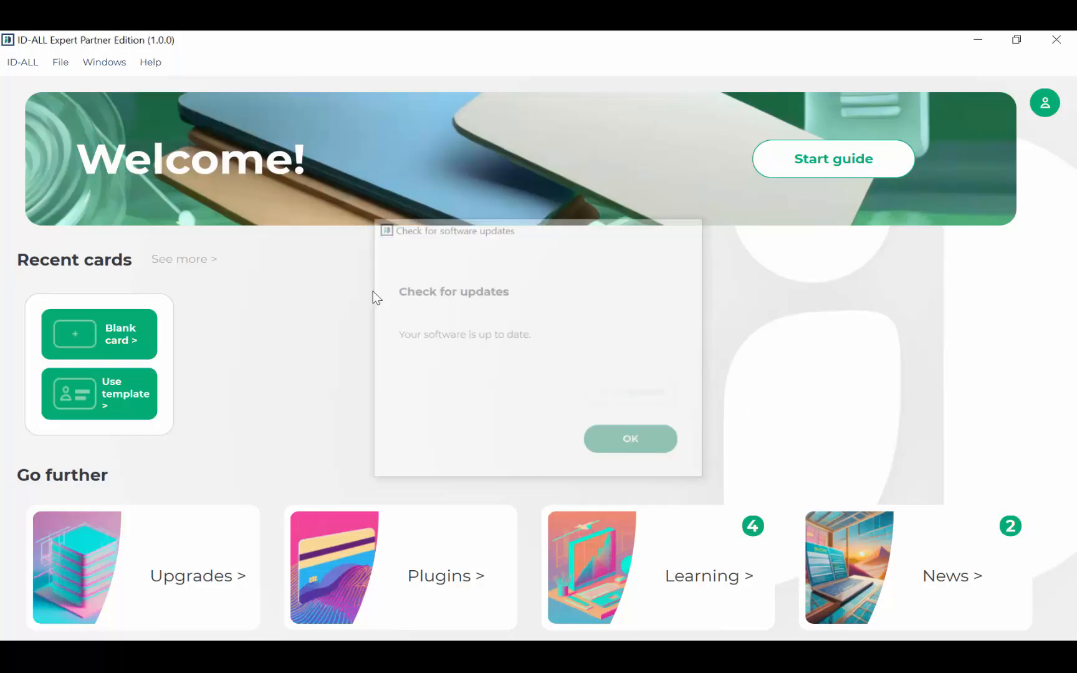
pyautogui.click(150, 62)
pyautogui.click(191, 167)
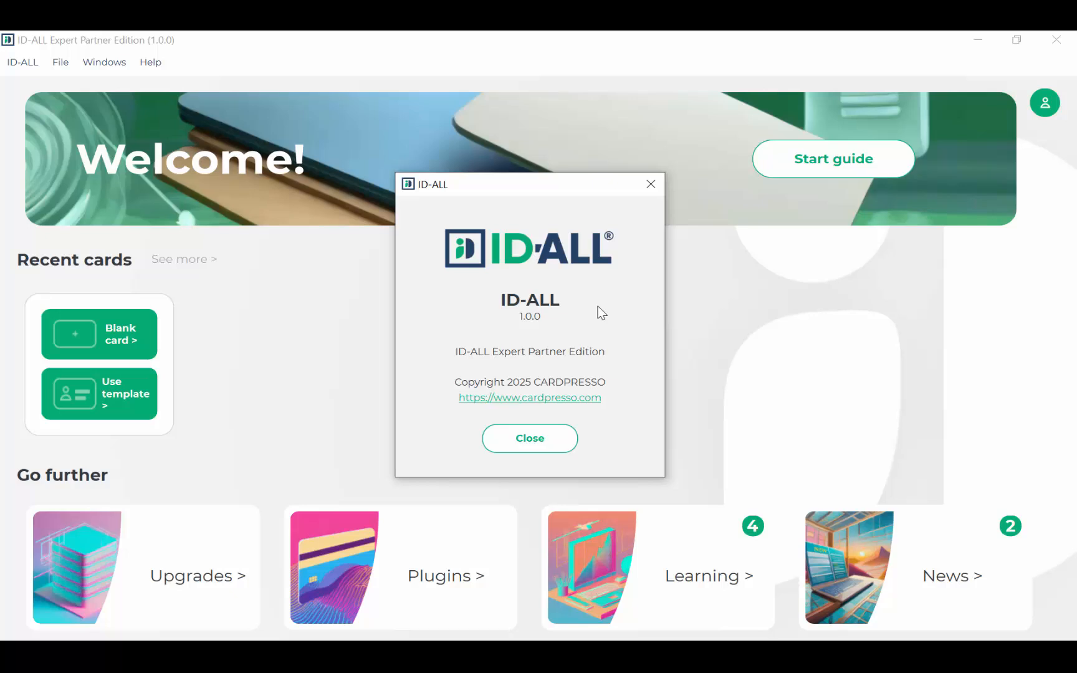
pyautogui.click(548, 437)
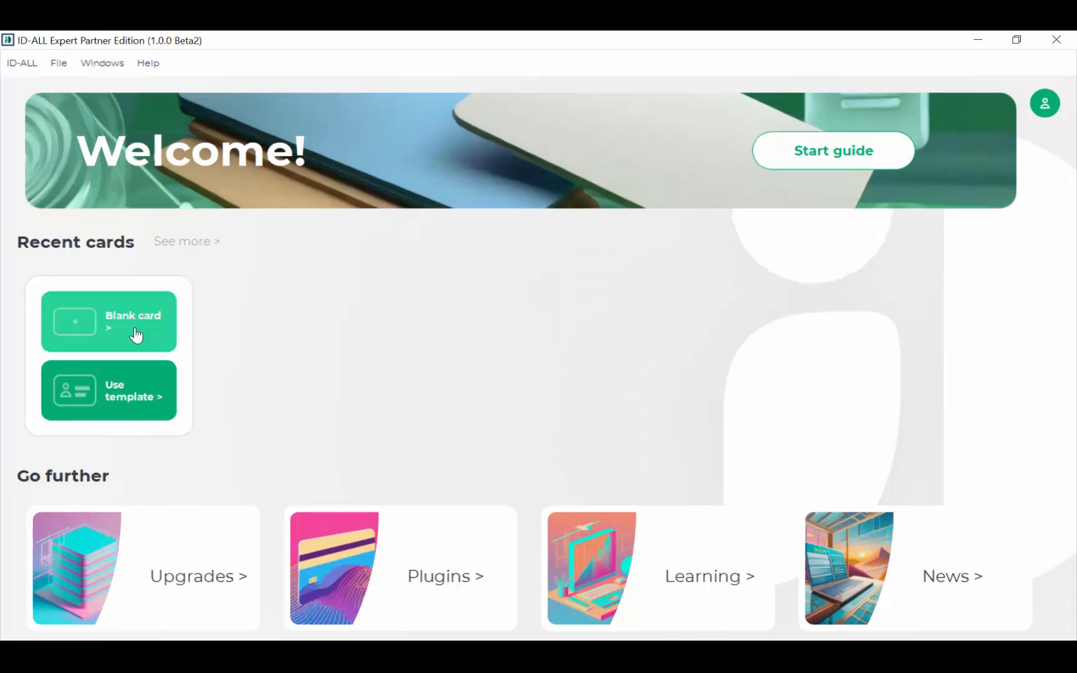
# Start a blank card using the plain CR80 card type, opening New card 2
pyautogui.click(137, 336)
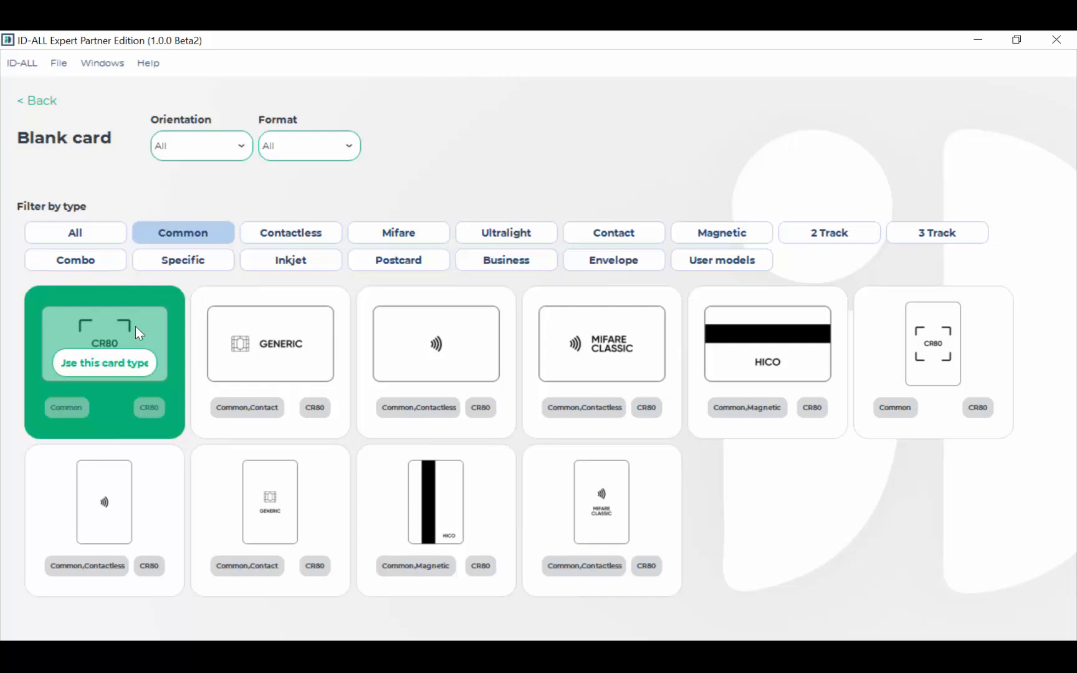
pyautogui.click(106, 364)
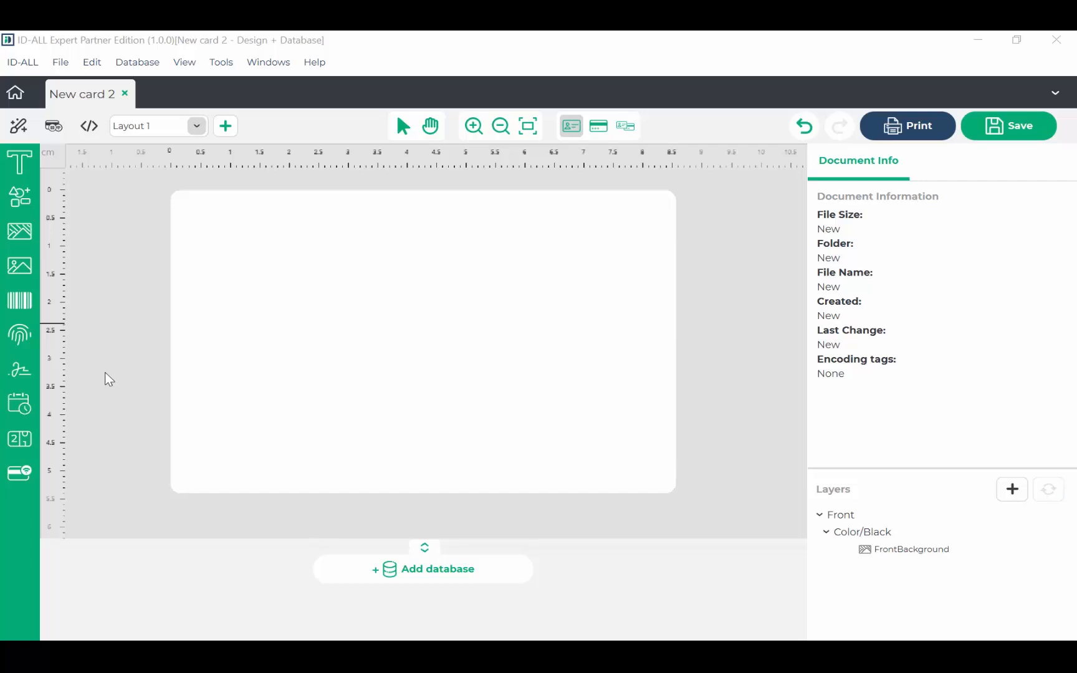
# Review New card 2's Document Settings and close them unchanged, leaving password protection off
pyautogui.click(60, 62)
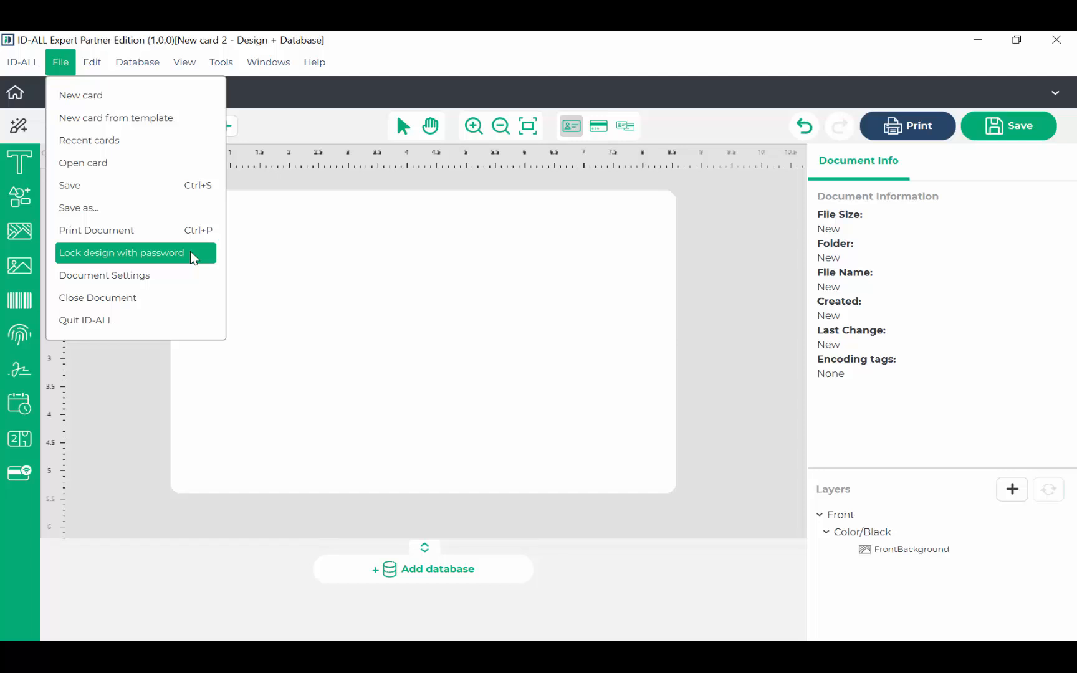
pyautogui.click(164, 275)
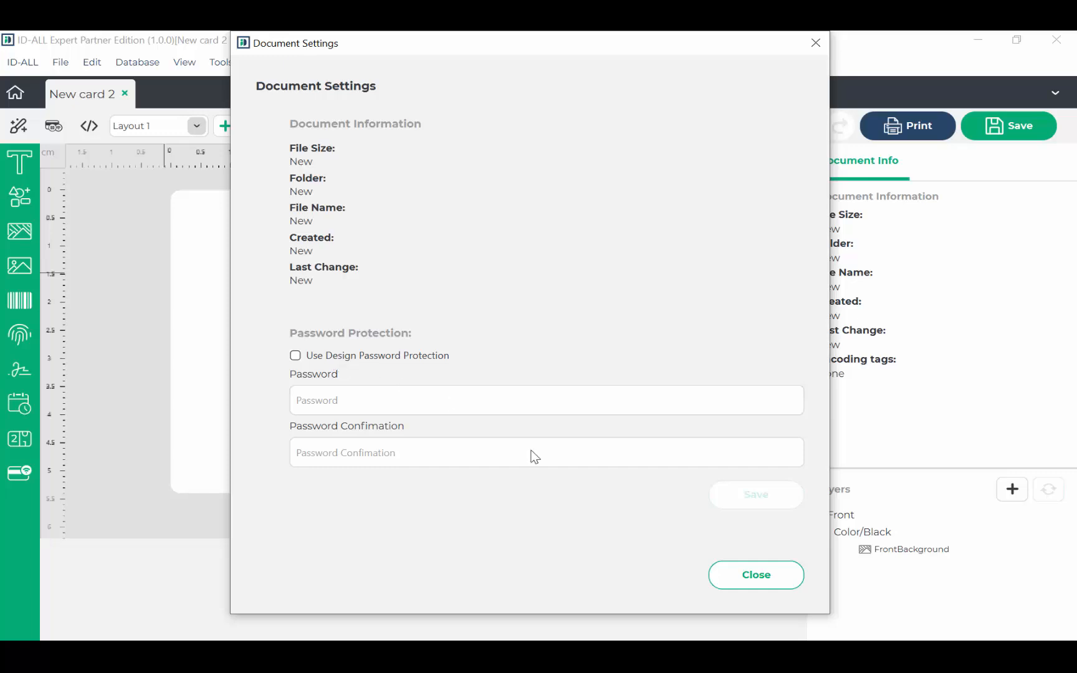
pyautogui.click(718, 564)
pyautogui.click(60, 61)
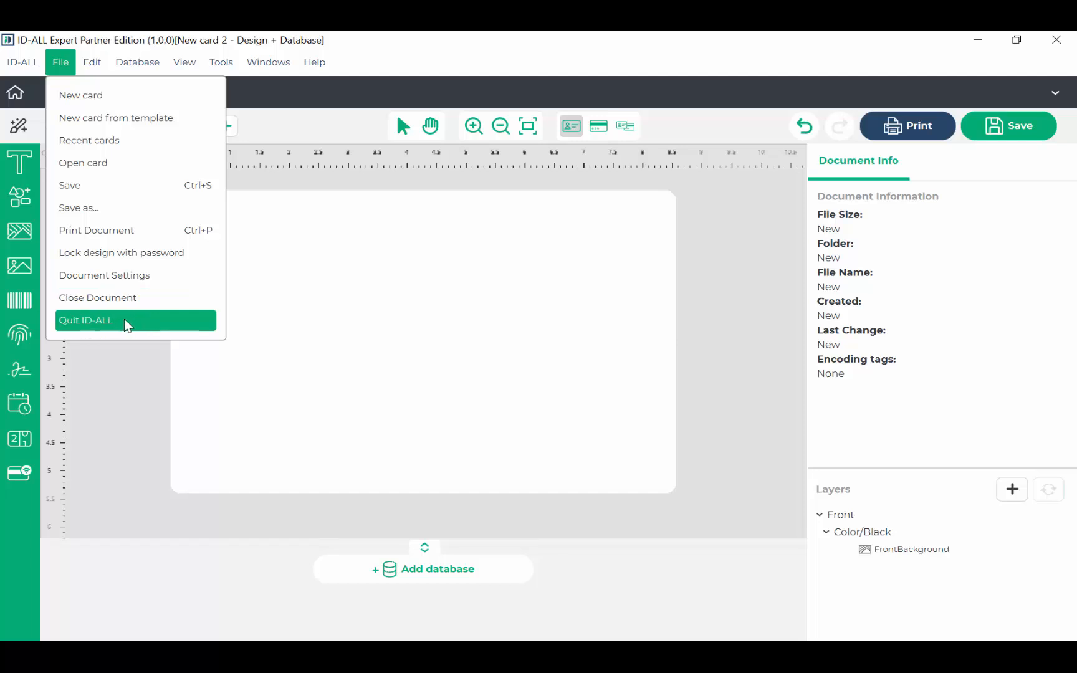
pyautogui.moveTo(93, 67)
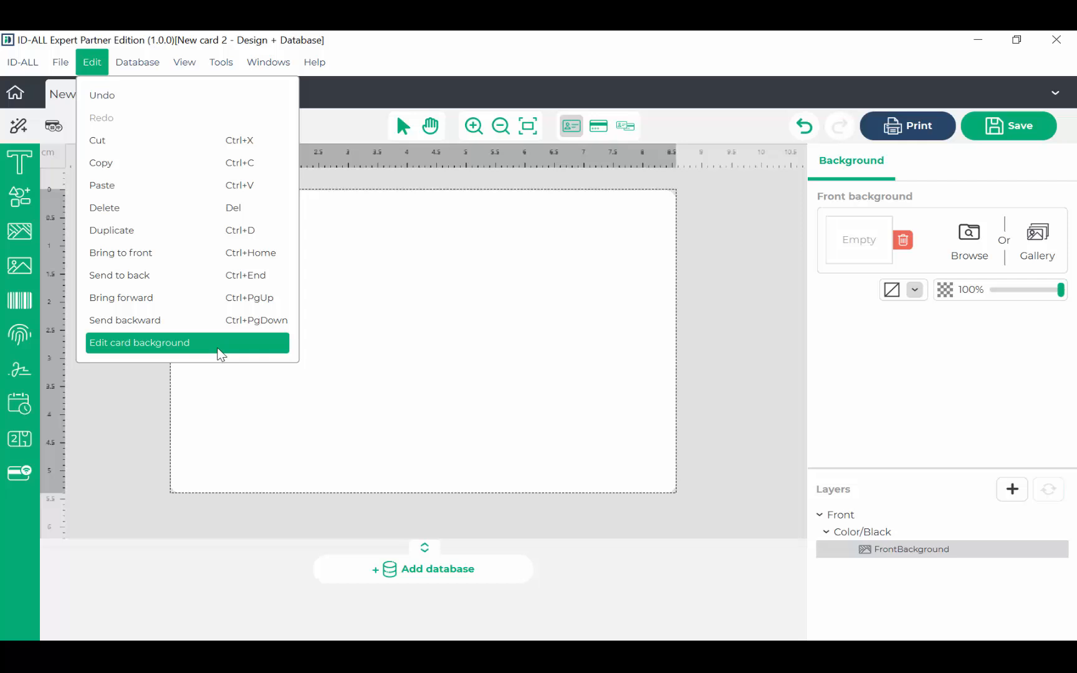
# Confirm Show Rulers is checked and reveal the Snap options: Snap To Grid, Snap To Objects, Disable Snap
pyautogui.moveTo(143, 67)
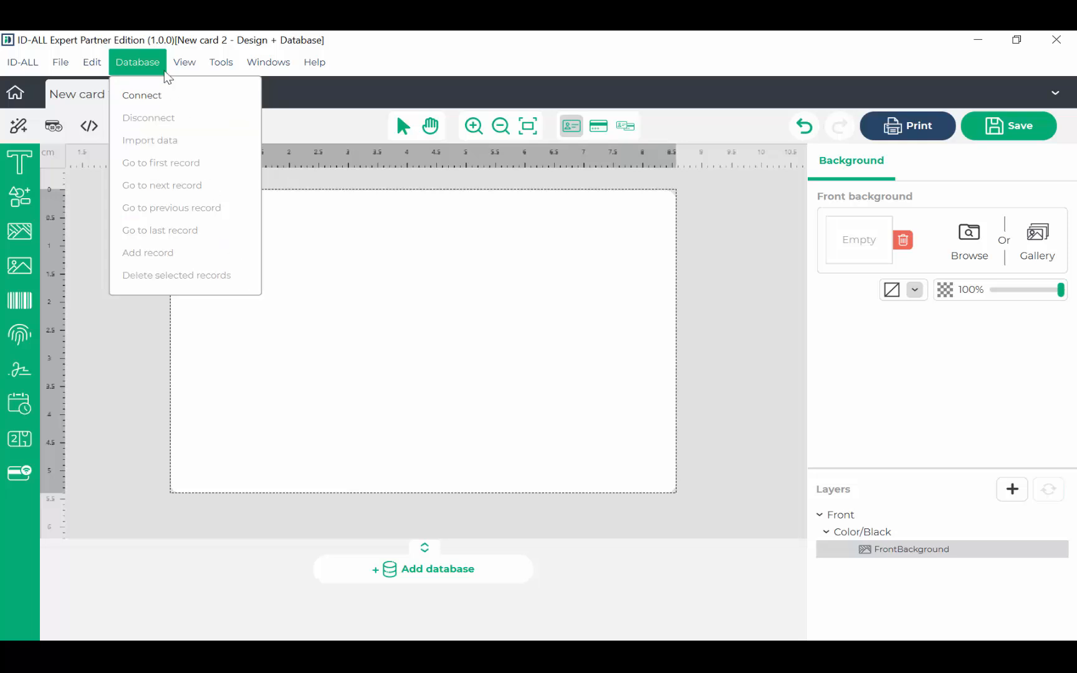
pyautogui.moveTo(191, 65)
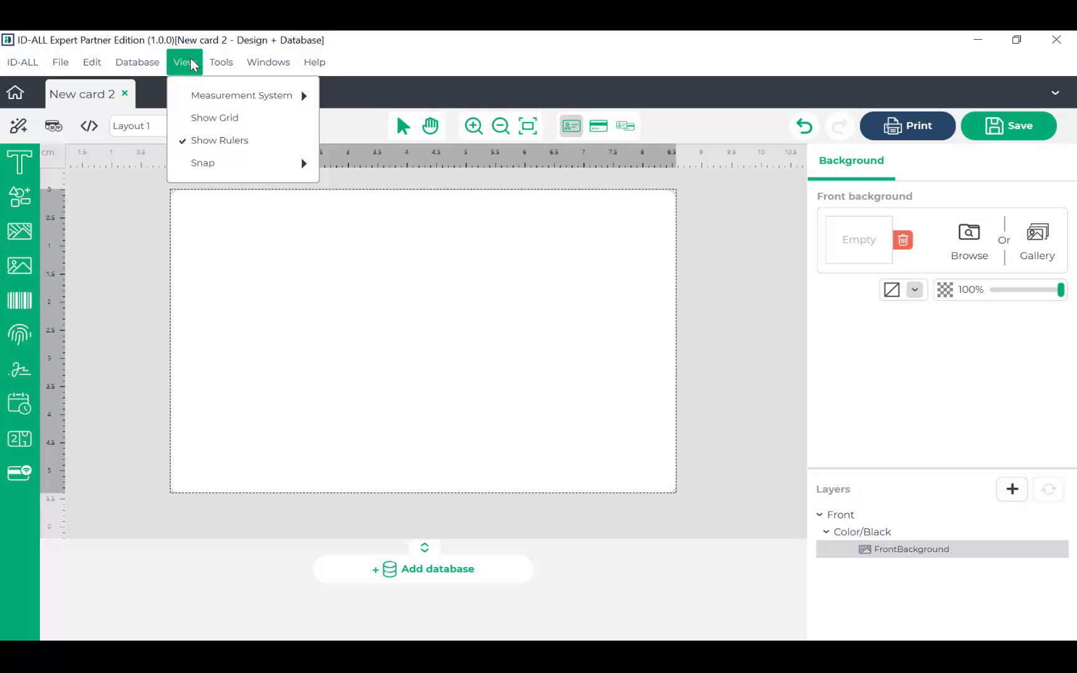
pyautogui.moveTo(218, 100)
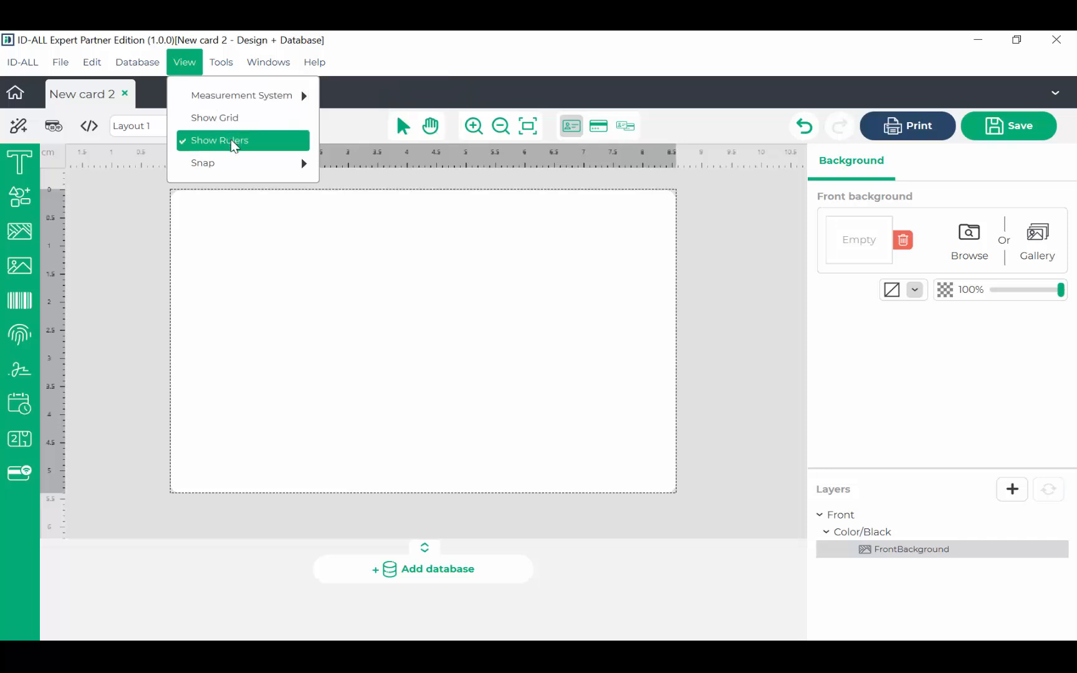
pyautogui.moveTo(235, 166)
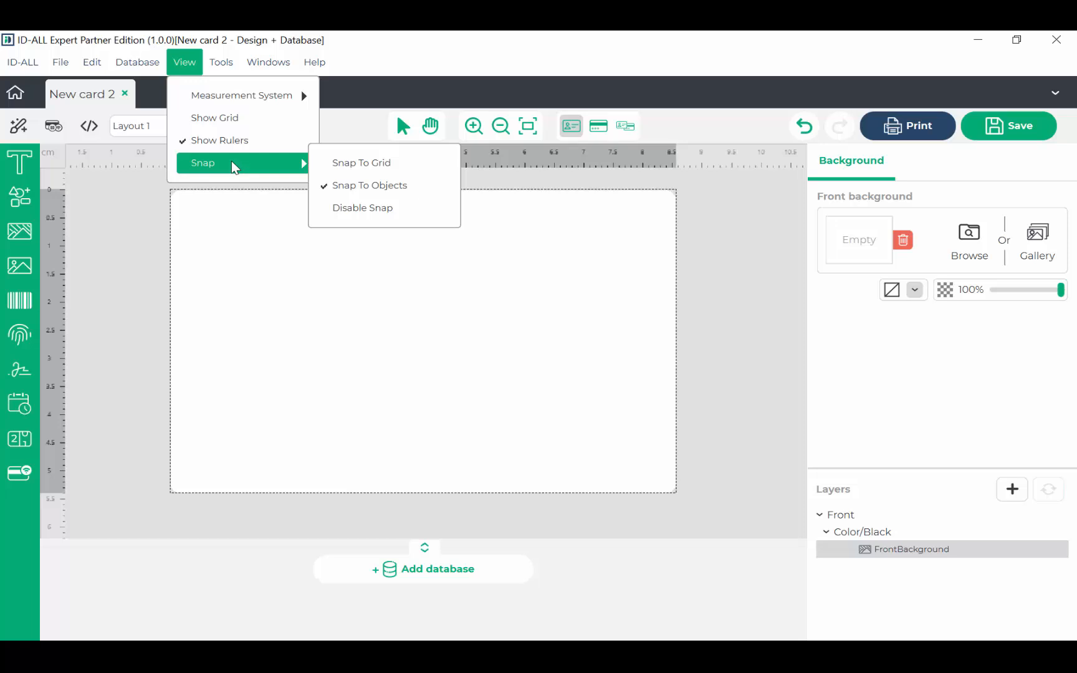
# Review the Tools list, then dismiss it so New card 2's Document Info shows every detail as New
pyautogui.click(229, 65)
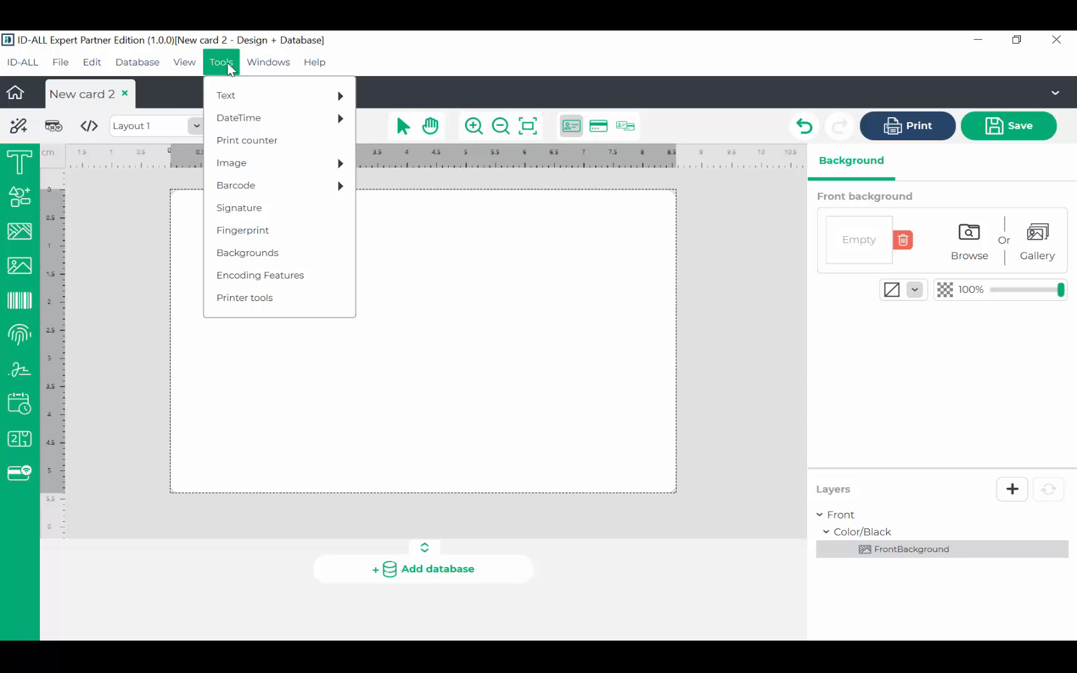
pyautogui.click(17, 160)
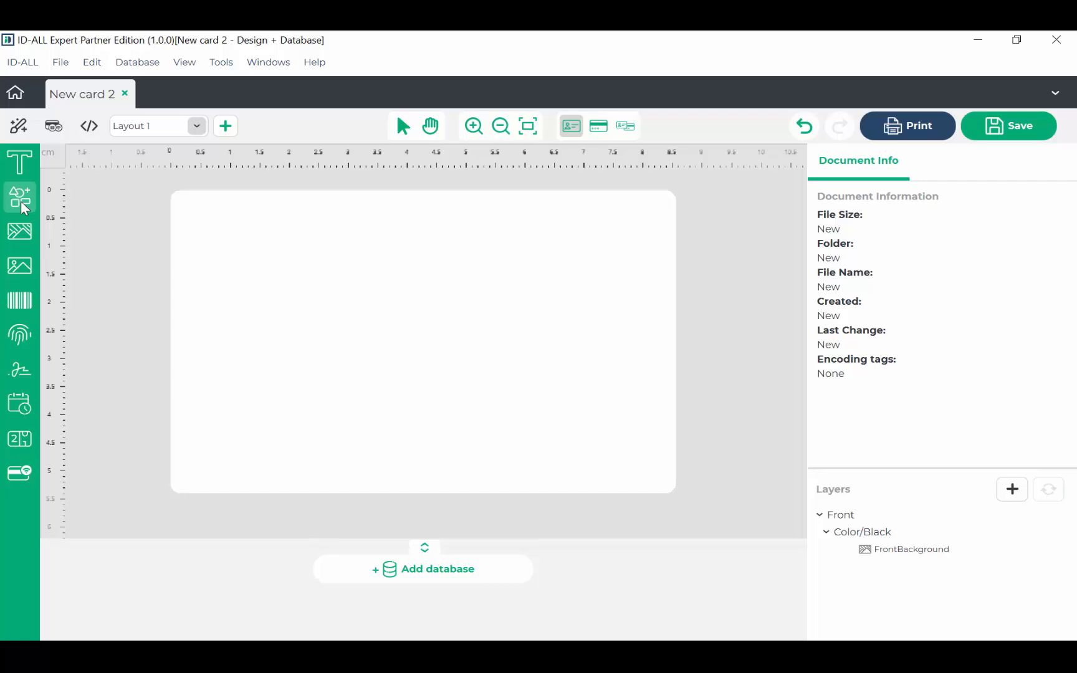
# Show the empty front background at 100% opacity and preview the image, date/time and encoding tool options
pyautogui.click(18, 234)
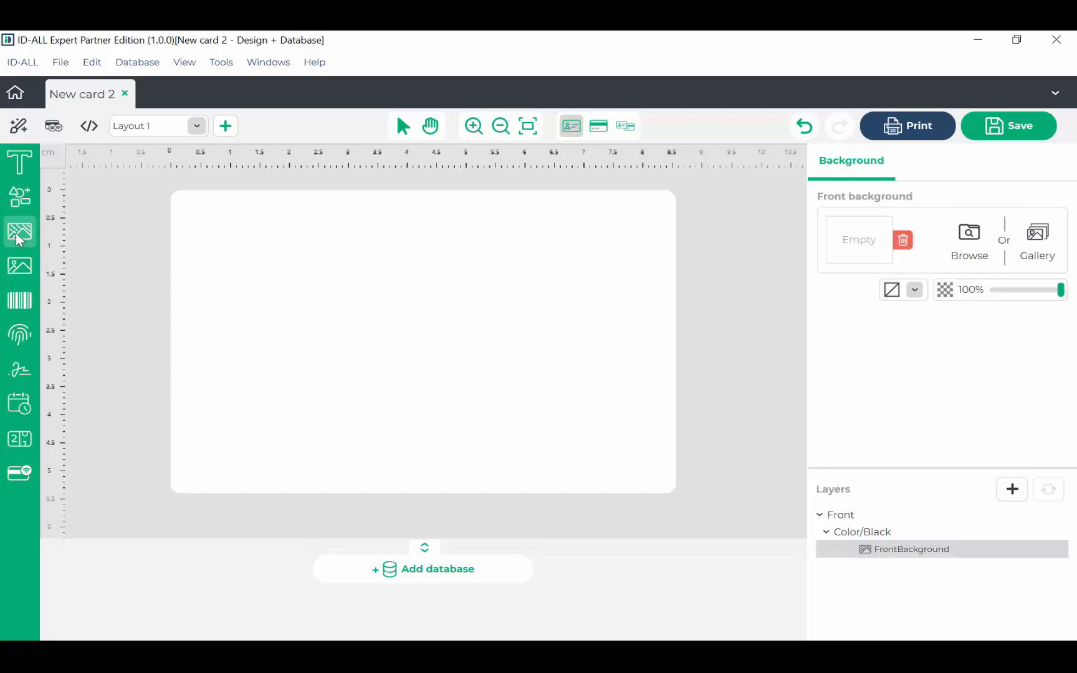
pyautogui.click(20, 265)
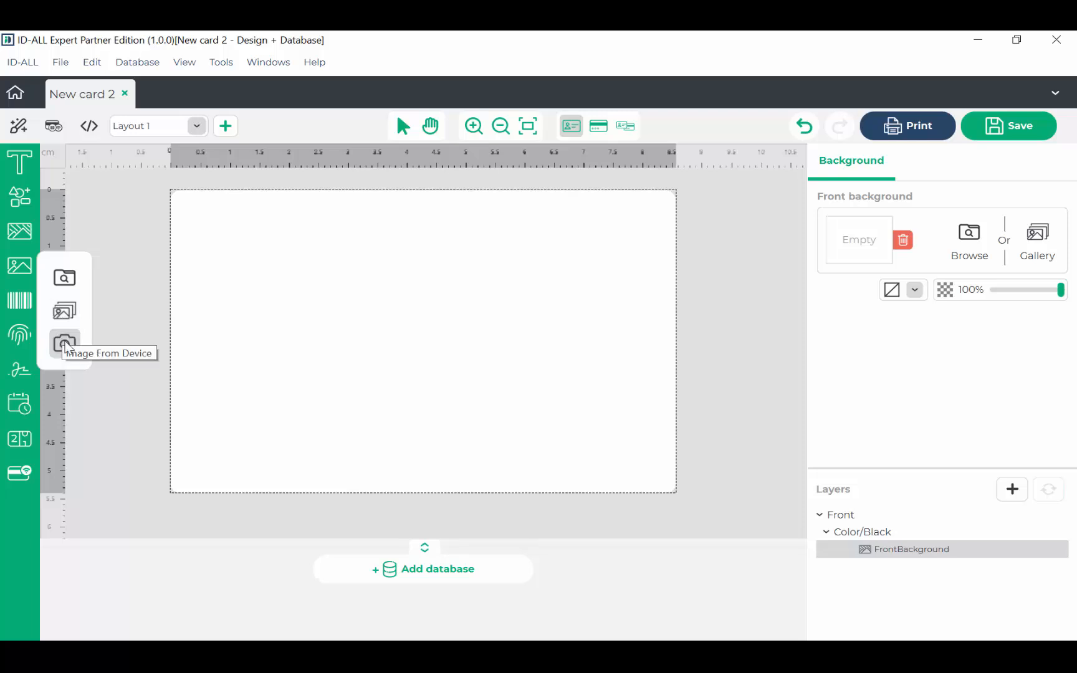
pyautogui.moveTo(17, 308)
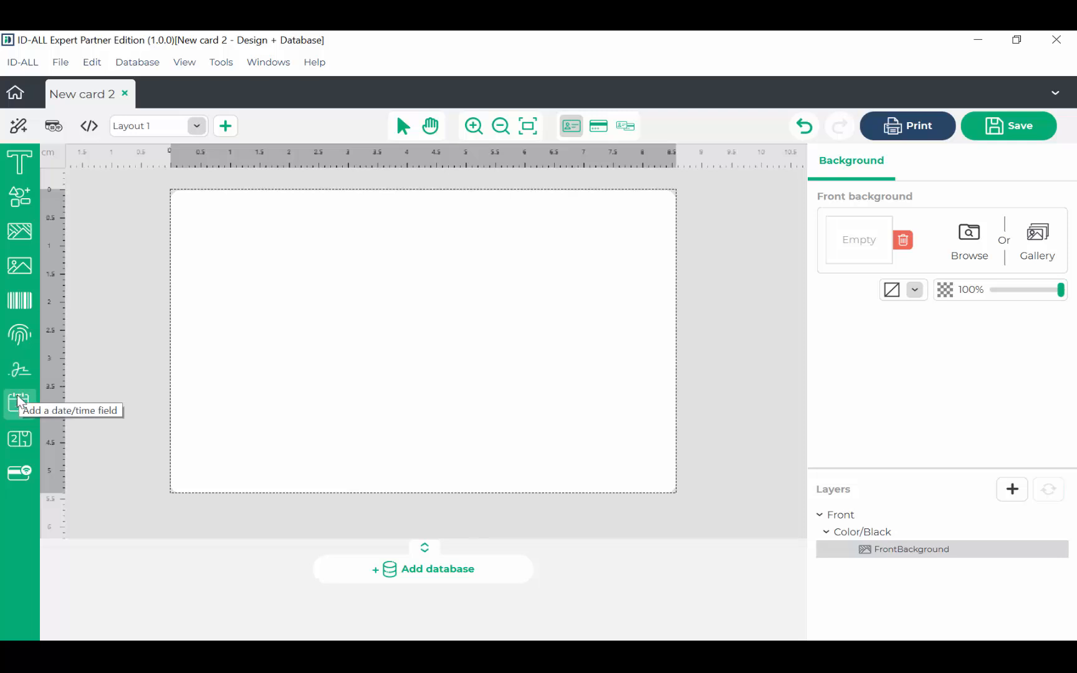
pyautogui.moveTo(17, 409)
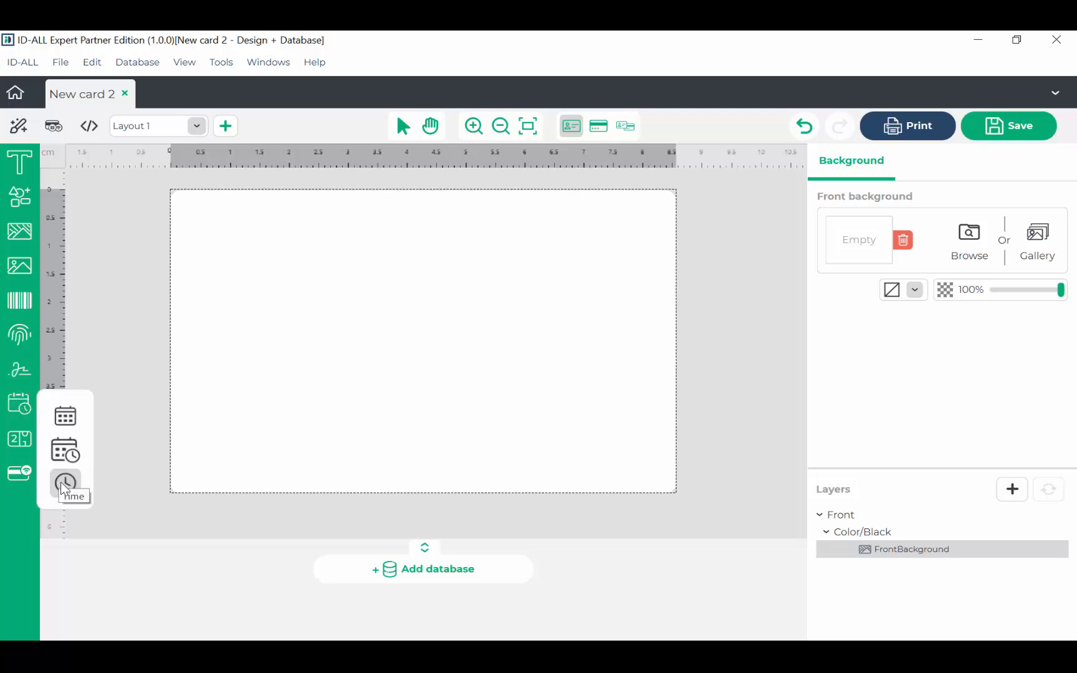
# Browse the Contact and Contactless encoding feature filters, then close the list without adding any
pyautogui.click(13, 478)
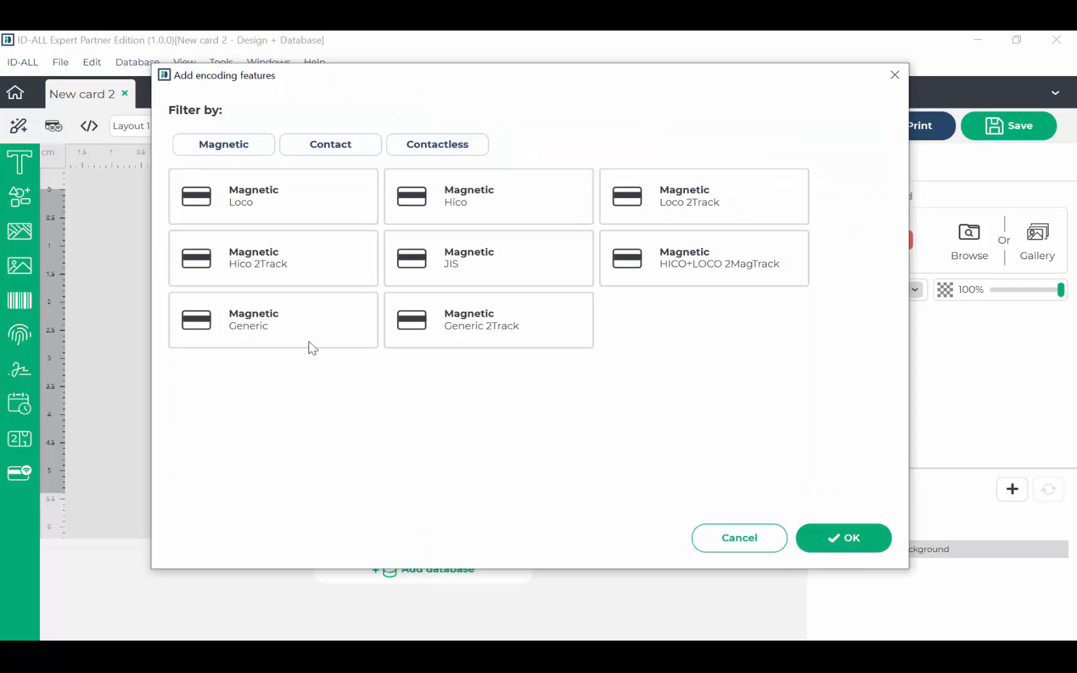
pyautogui.click(318, 144)
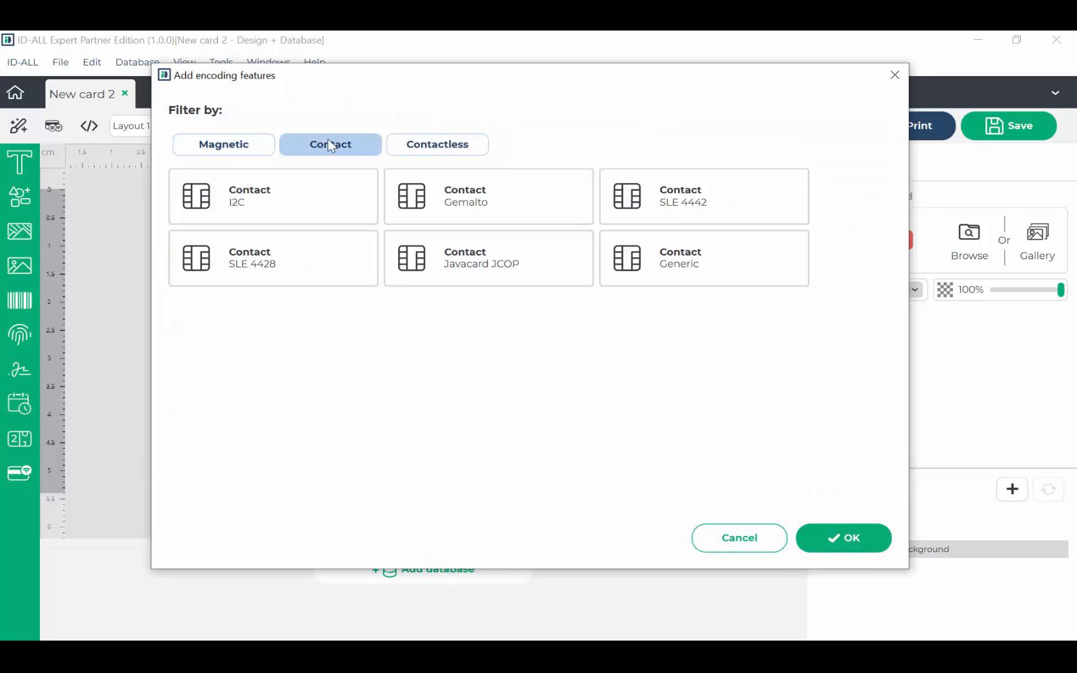
pyautogui.click(446, 143)
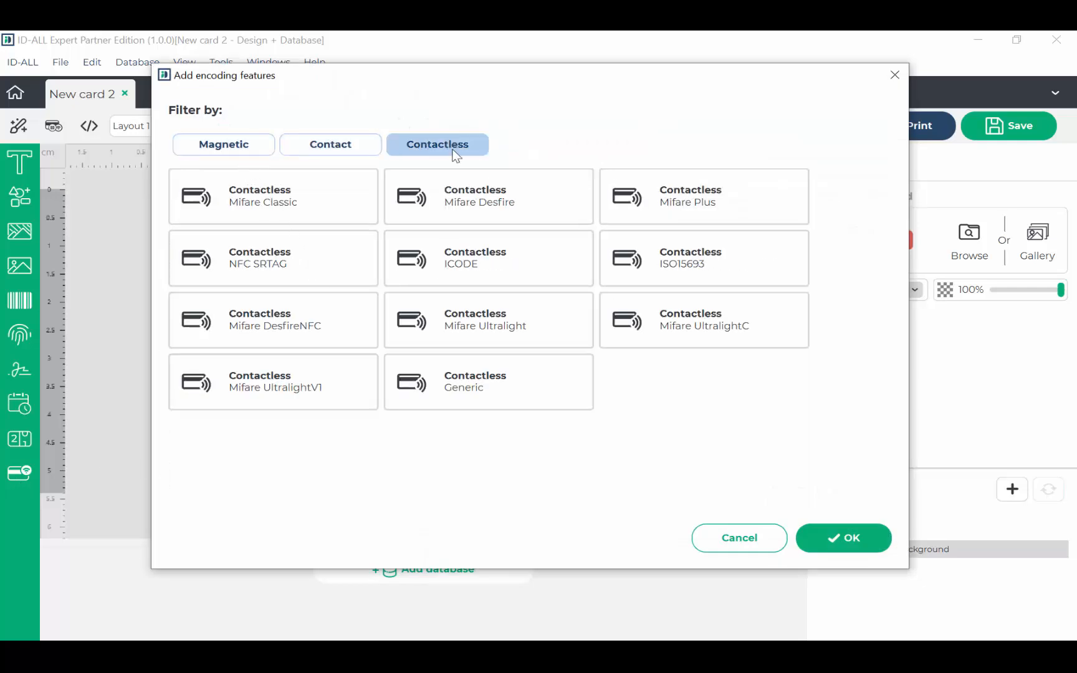
pyautogui.click(824, 542)
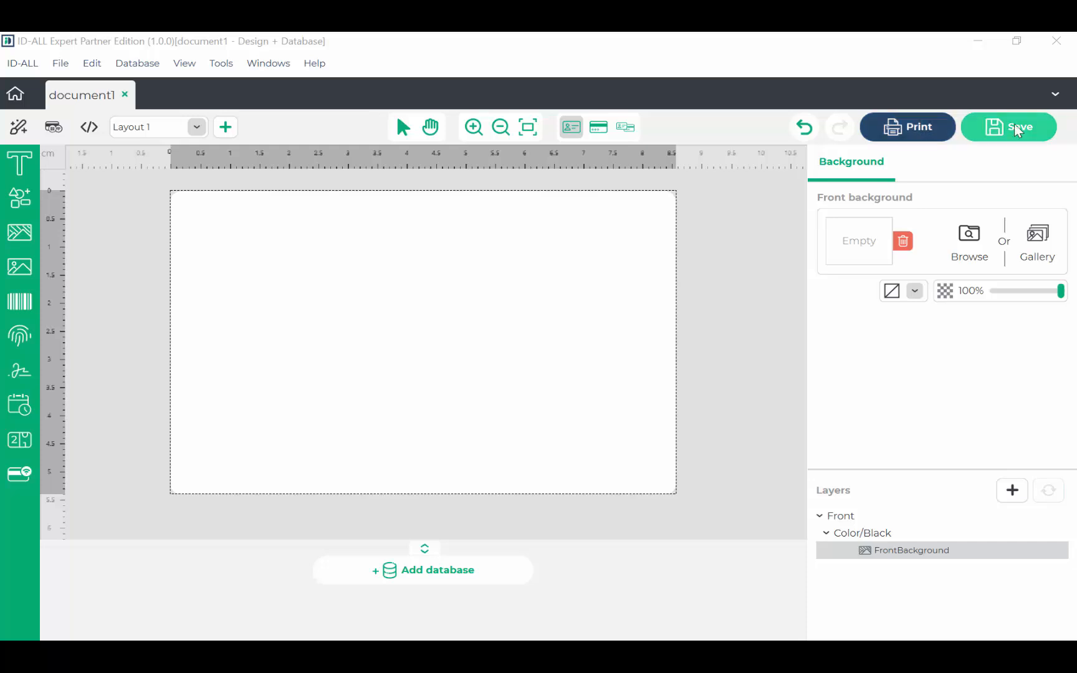
# Restore the full card design with Ctrl+Z and inspect the text style and barcode settings
pyautogui.hotkey('ctrl', 'z')
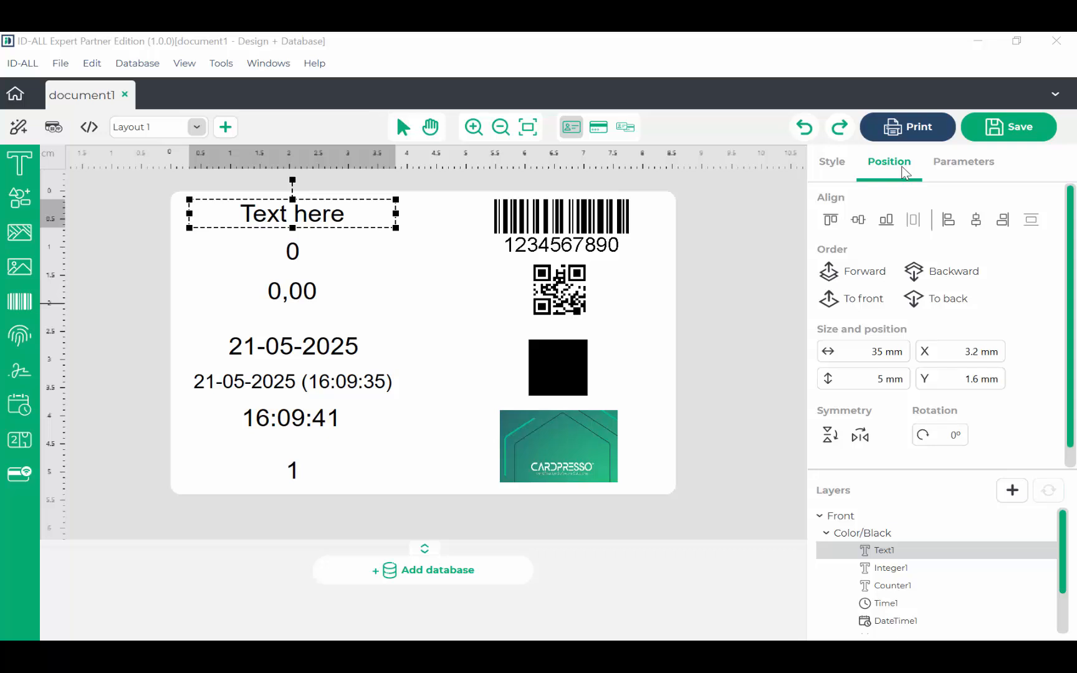
pyautogui.click(839, 178)
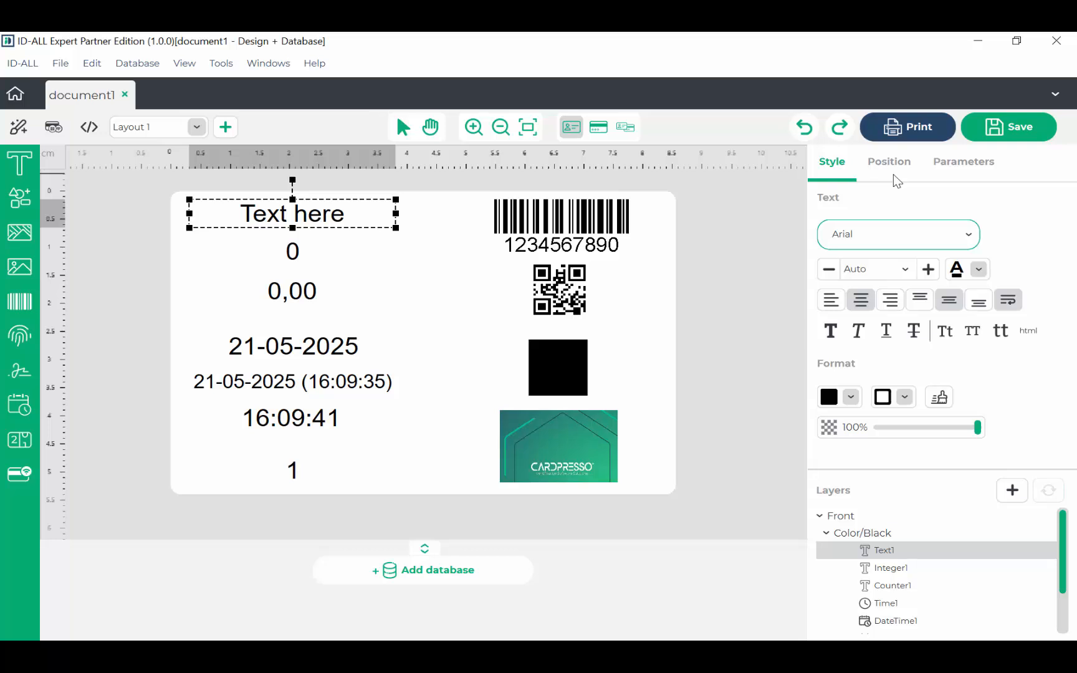
pyautogui.click(560, 431)
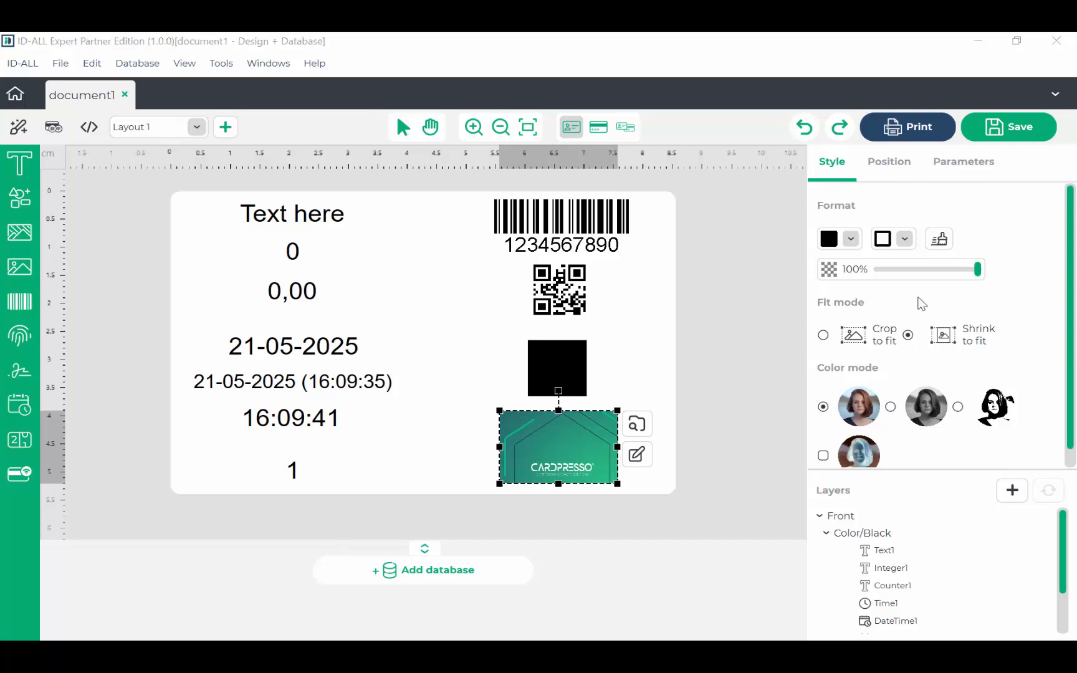
pyautogui.click(561, 220)
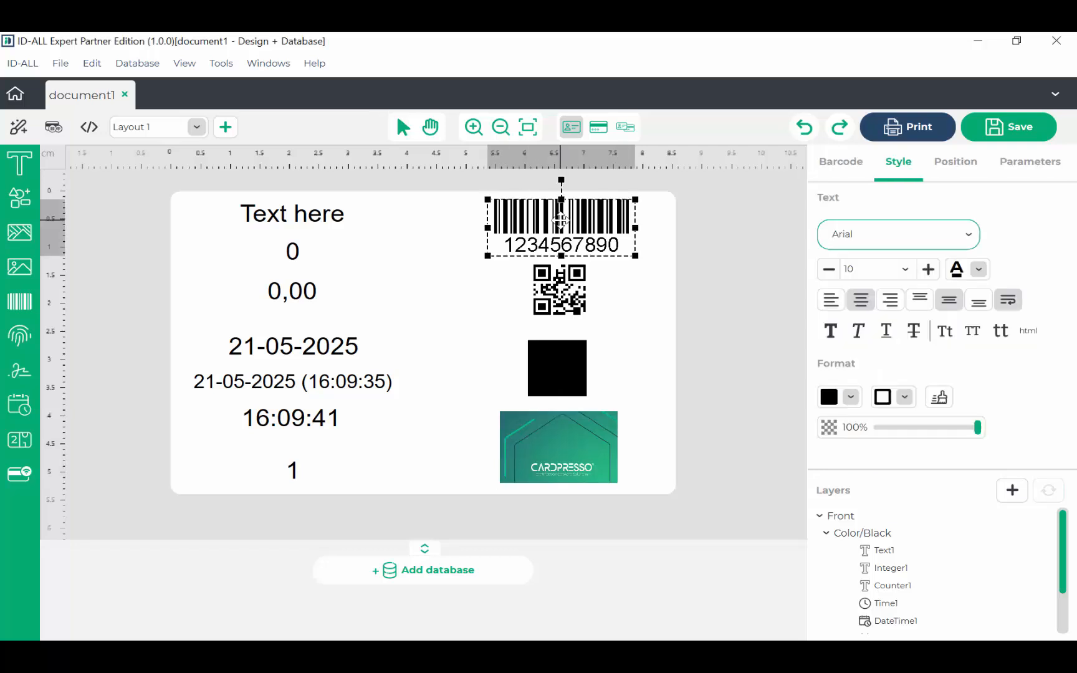
pyautogui.click(849, 173)
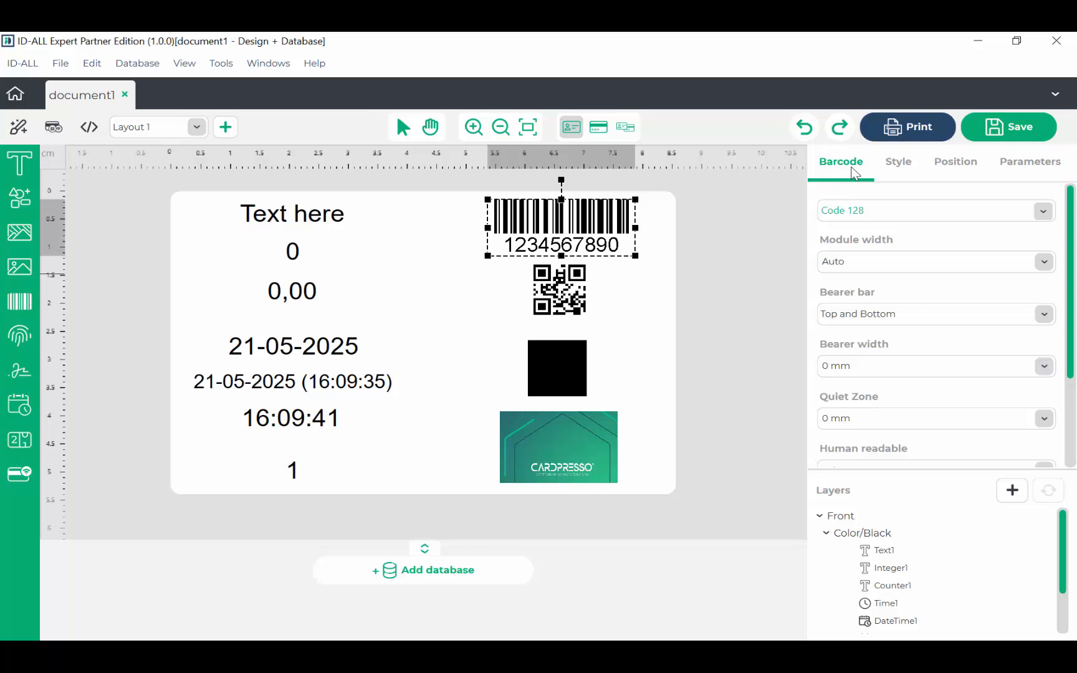
# Check the Text here field's data parameters, the counter value 1 and the CARDPRESSO image source
pyautogui.click(335, 213)
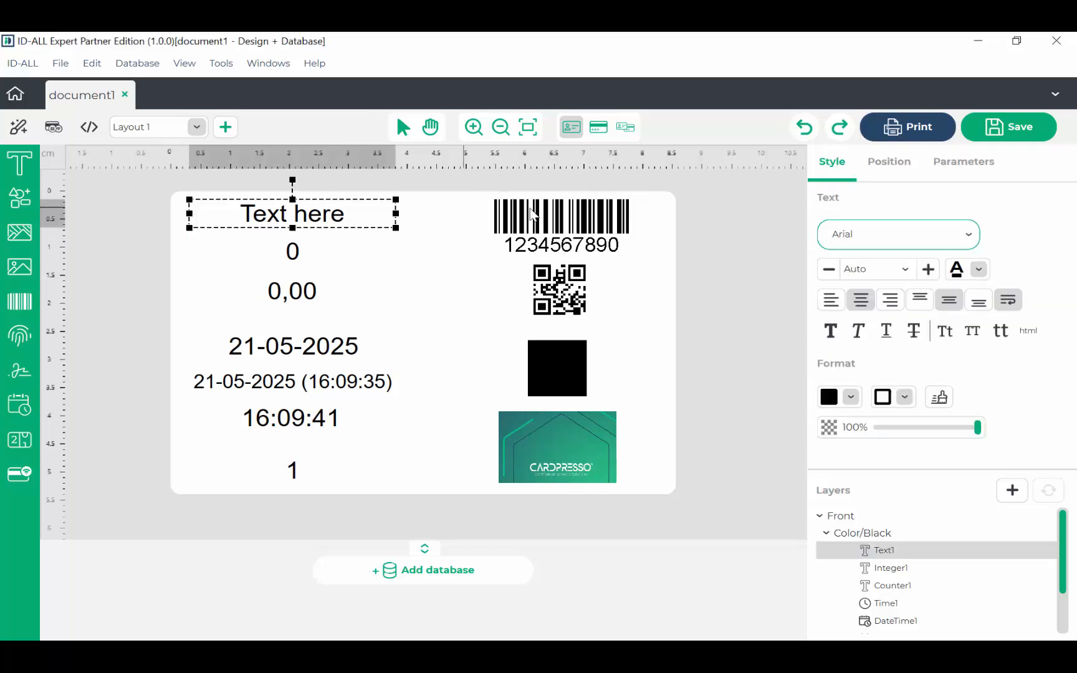
pyautogui.click(969, 169)
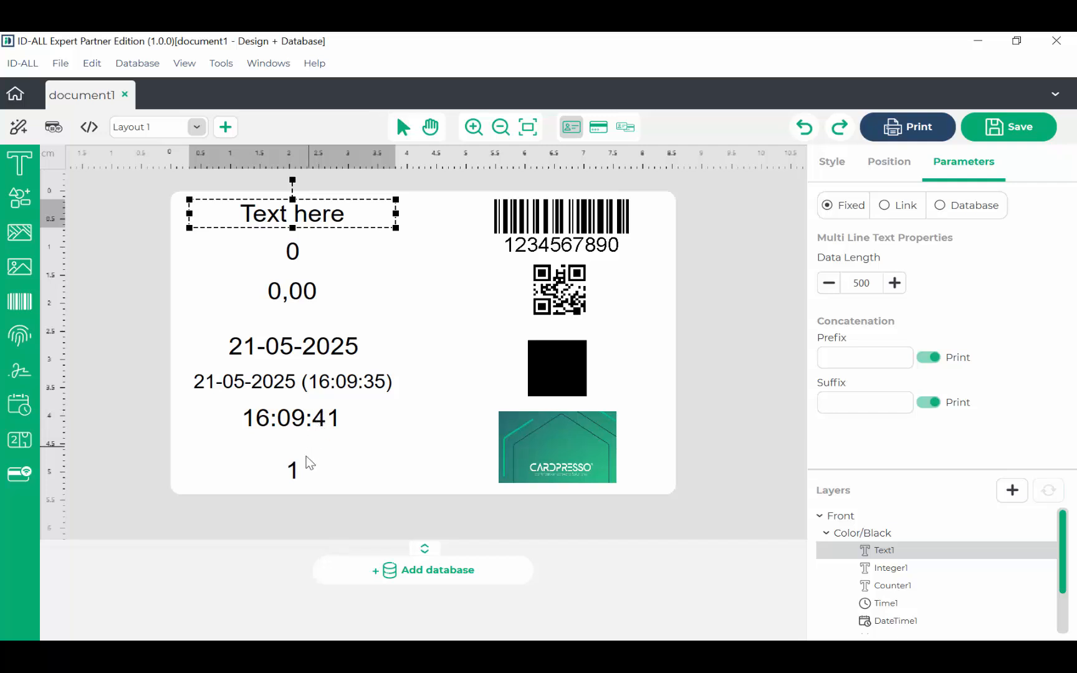
pyautogui.click(297, 471)
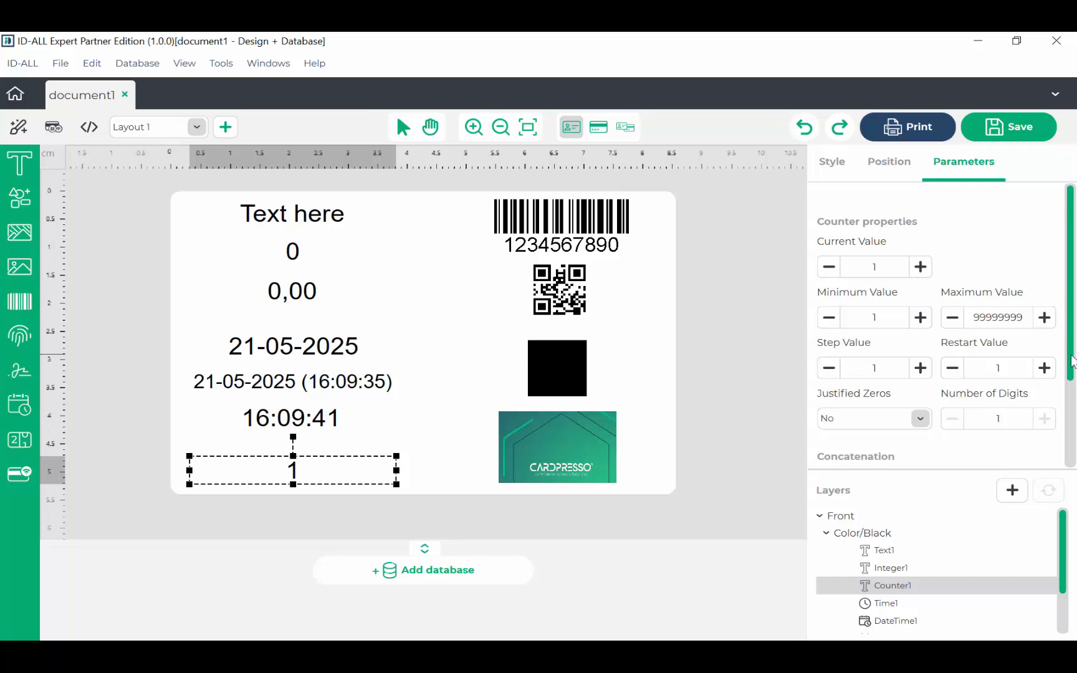
pyautogui.moveTo(1072, 374); pyautogui.dragTo(1072, 402)
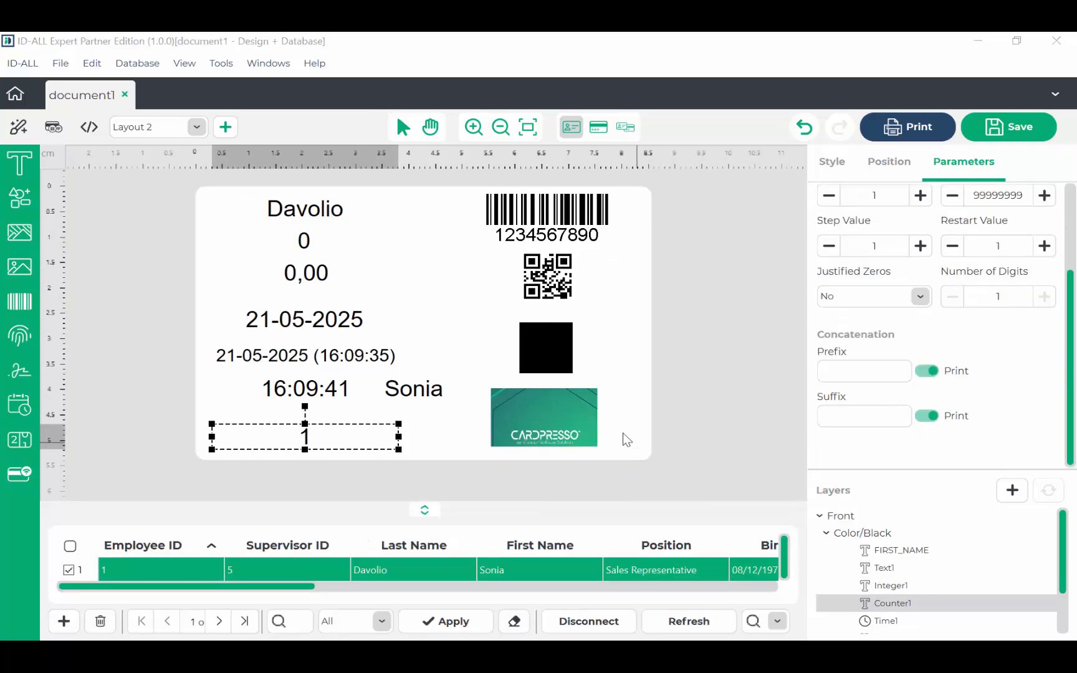
pyautogui.click(567, 413)
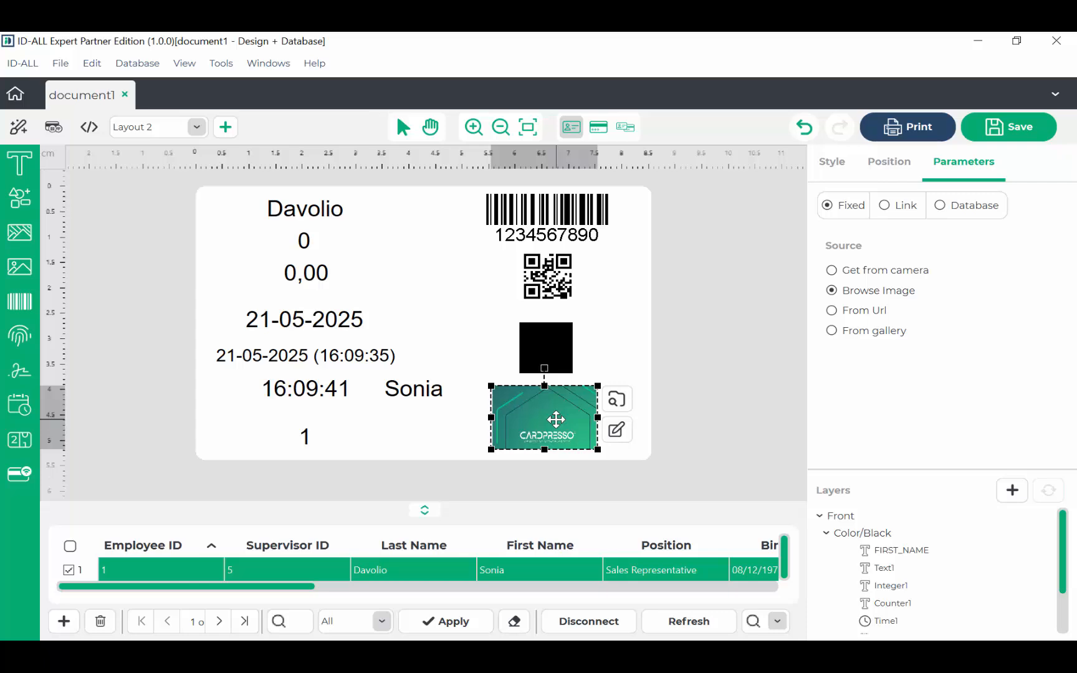
# Crop the CARDPRESSO image to 522 x 300 px in the Image Editor and confirm with Valid
pyautogui.click(618, 431)
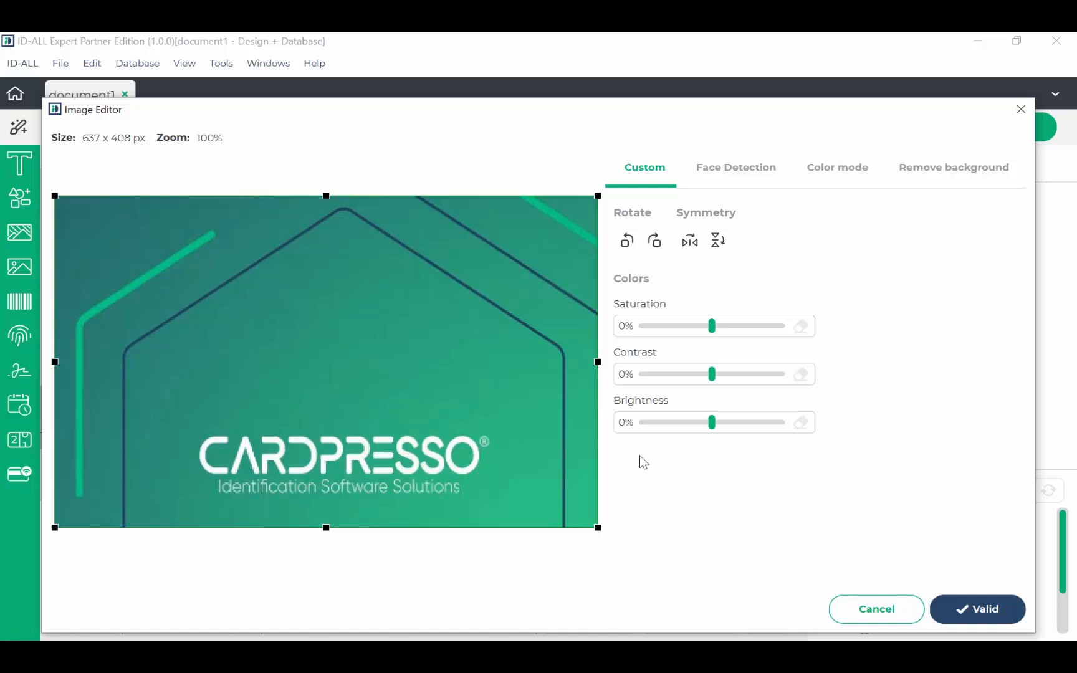
pyautogui.click(758, 175)
pyautogui.click(828, 174)
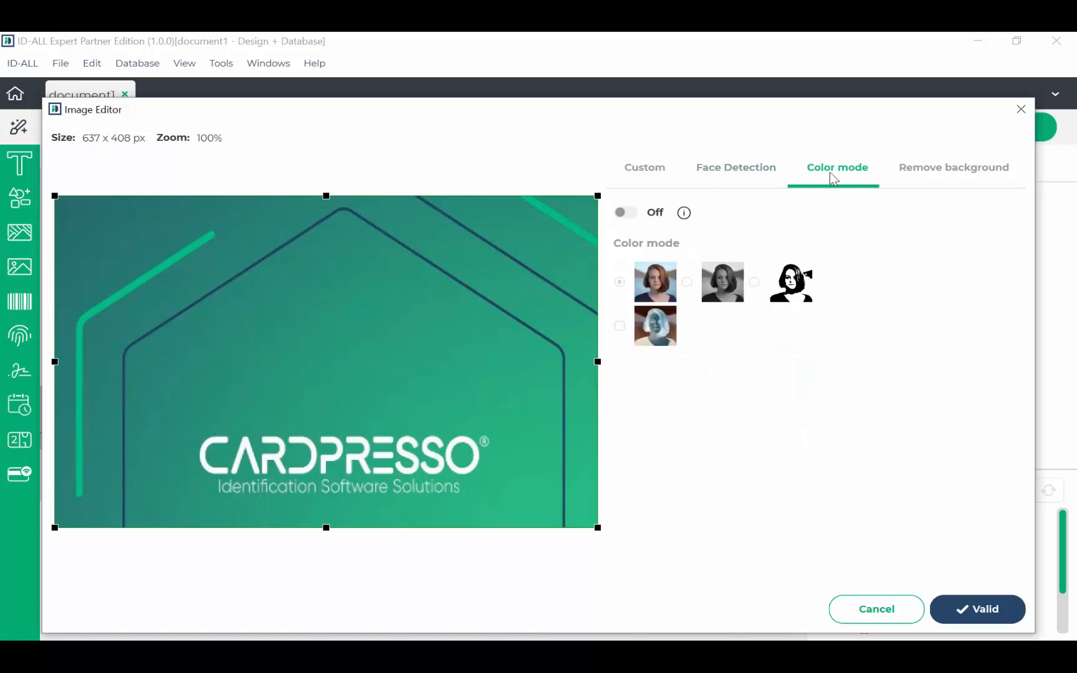
pyautogui.click(944, 174)
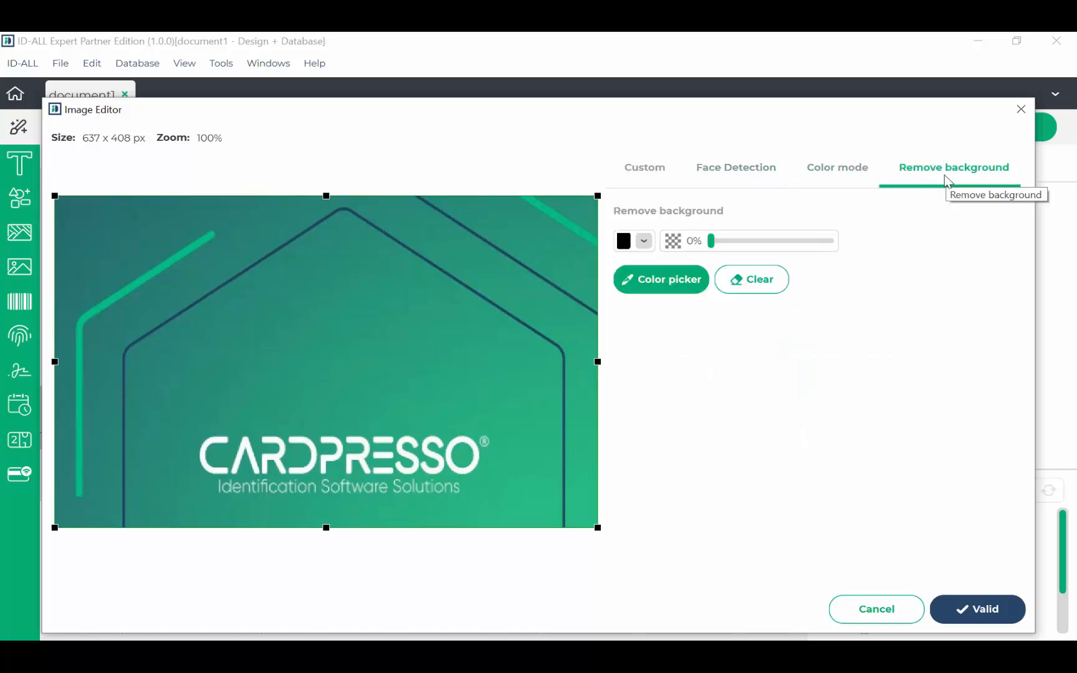
pyautogui.moveTo(603, 531); pyautogui.dragTo(564, 500)
pyautogui.moveTo(56, 196); pyautogui.dragTo(119, 231)
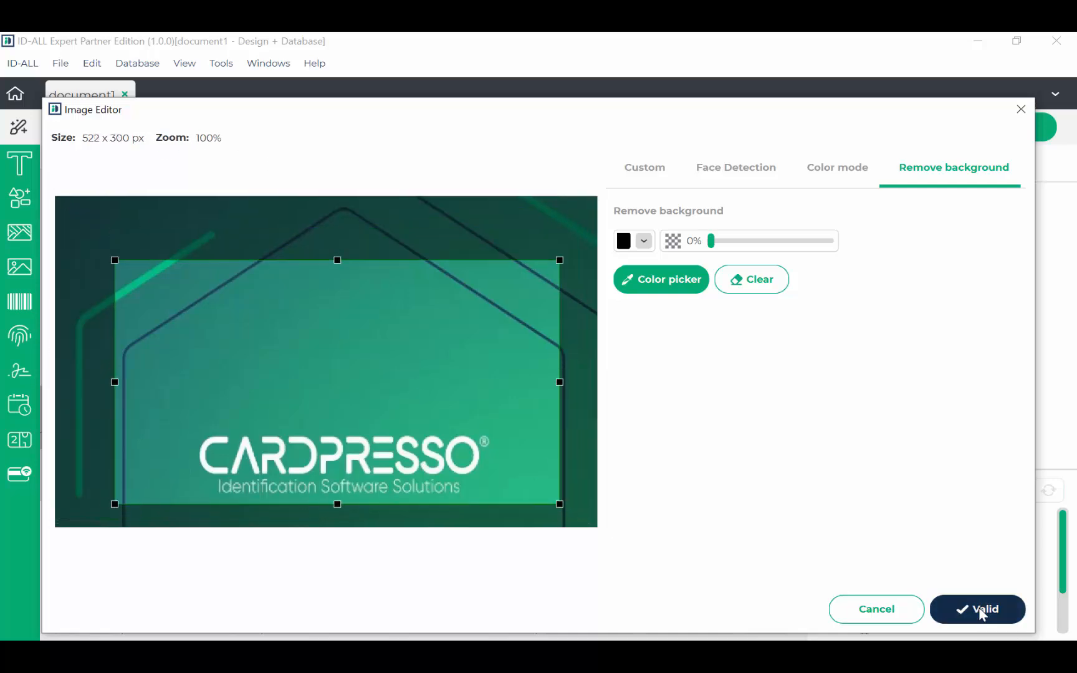
pyautogui.click(982, 610)
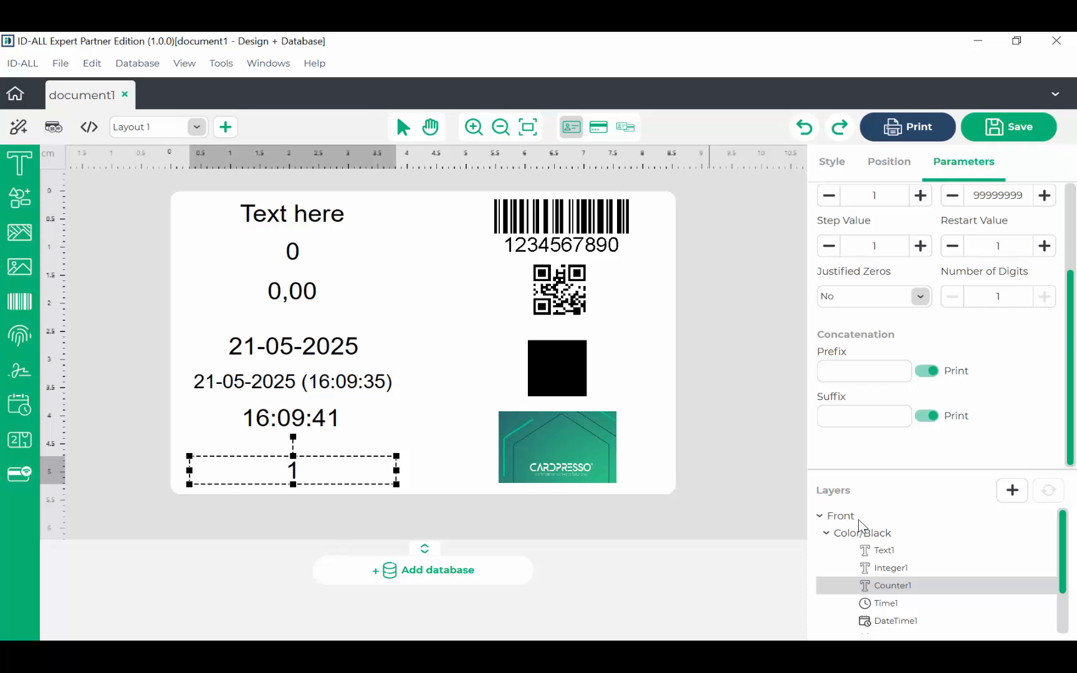
# Look over the extra layer types, then open Connect to database listing SQLite, Excel, CSV/TXT and MySQL sources
pyautogui.scroll(-1, 939, 537)
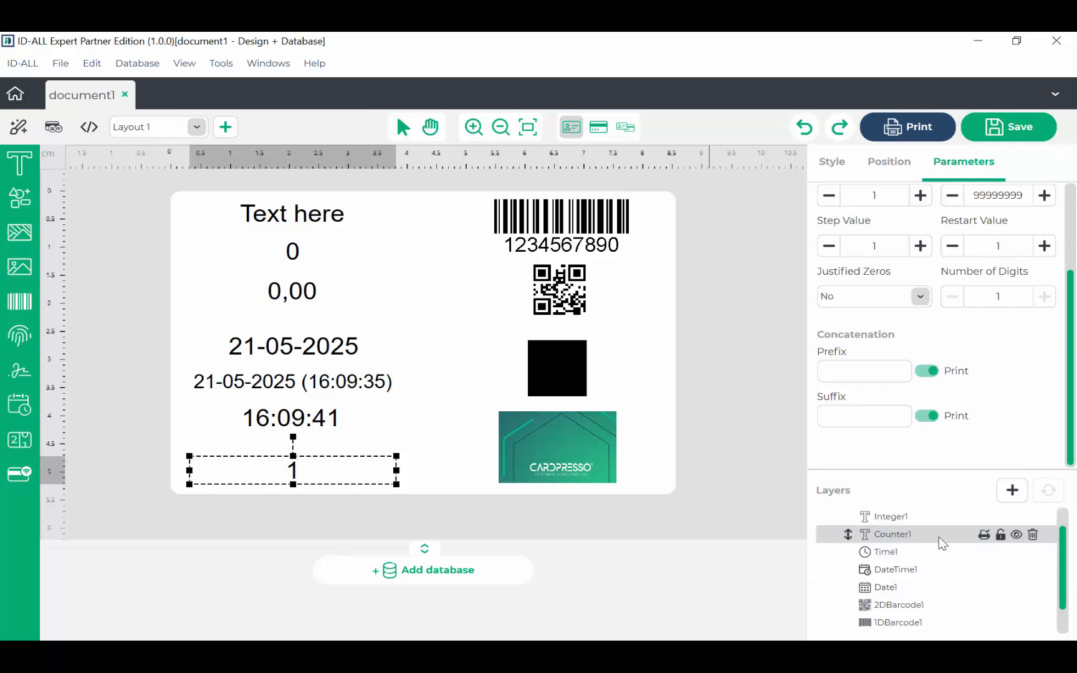
pyautogui.scroll(-1, 940, 536)
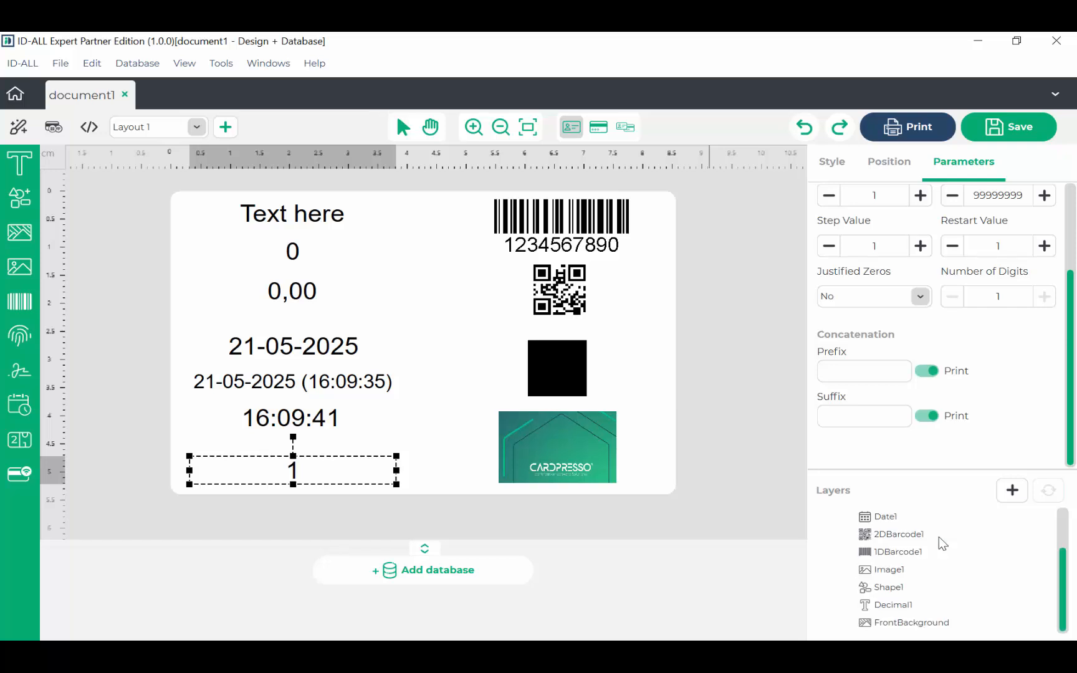
pyautogui.scroll(2, 939, 536)
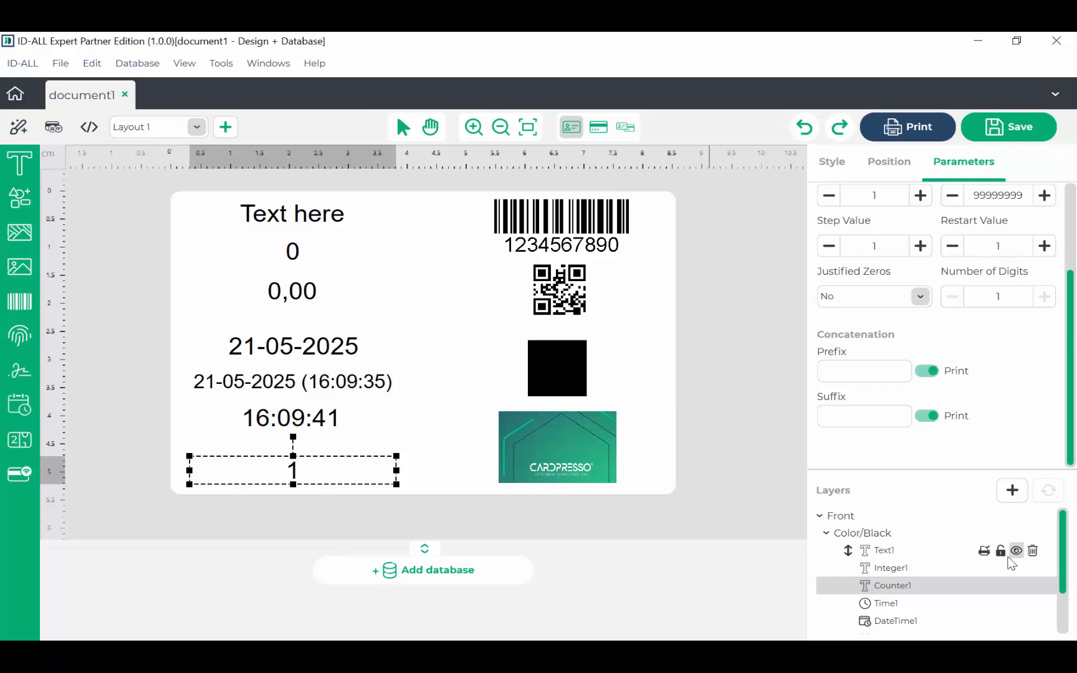
pyautogui.scroll(-3, 998, 570)
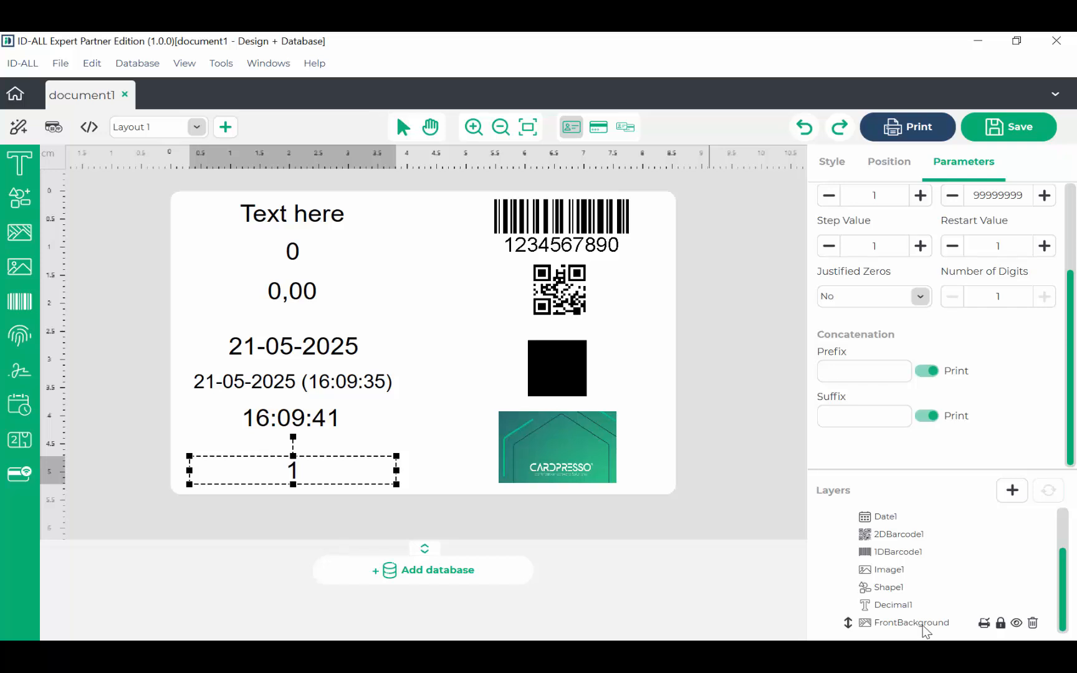
pyautogui.scroll(3, 926, 630)
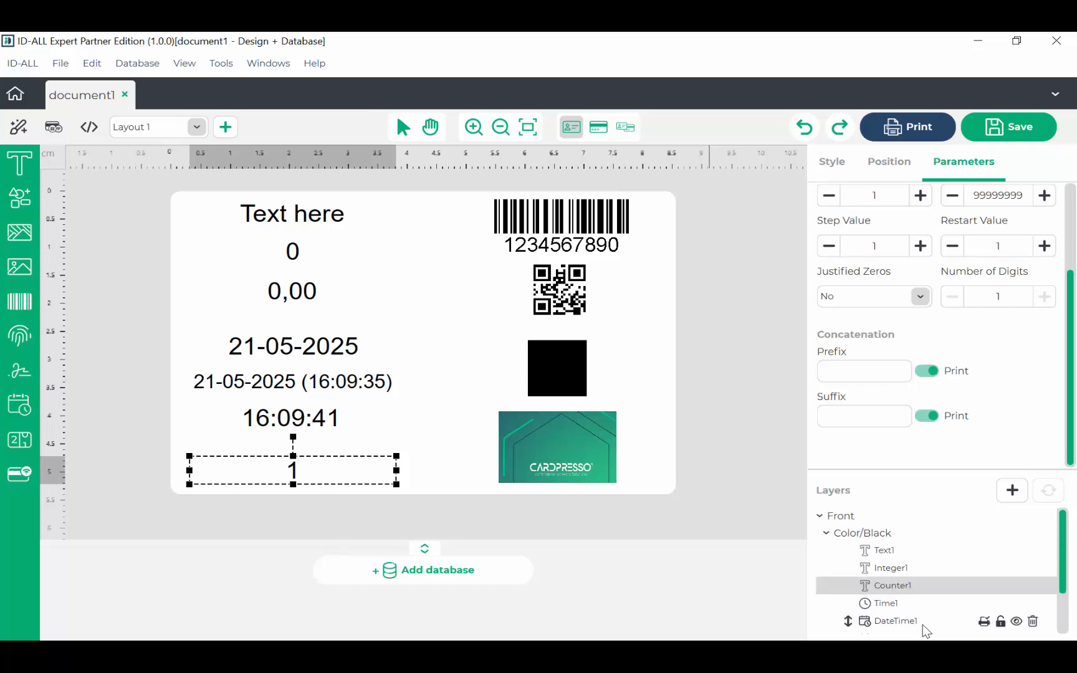
pyautogui.scroll(-3, 924, 630)
pyautogui.click(1013, 492)
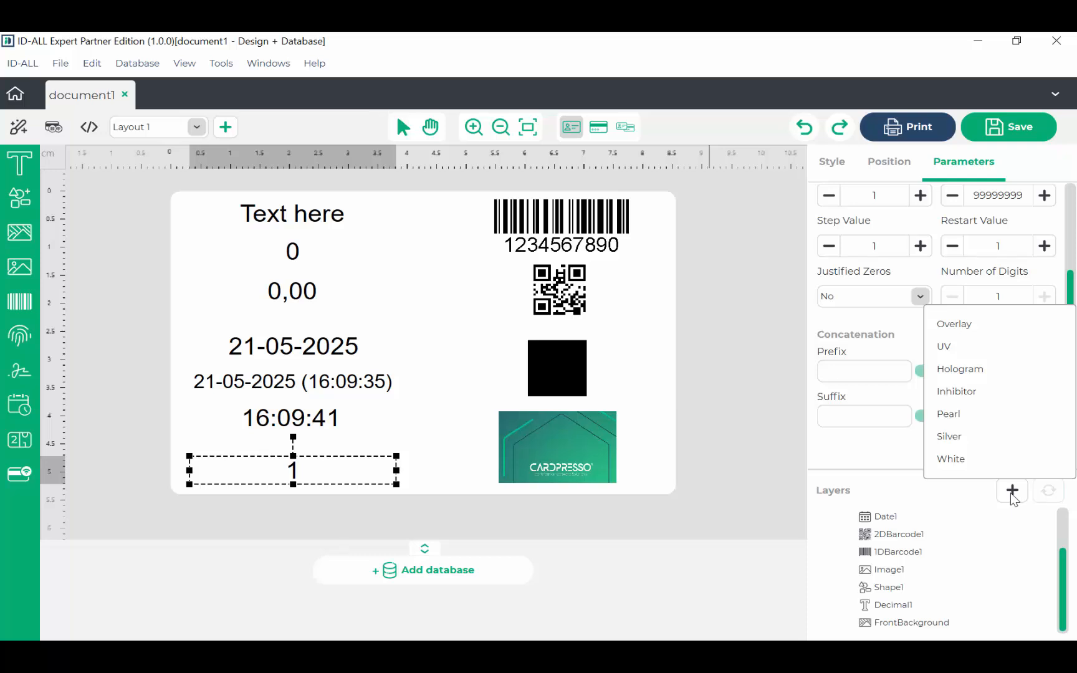
pyautogui.click(939, 538)
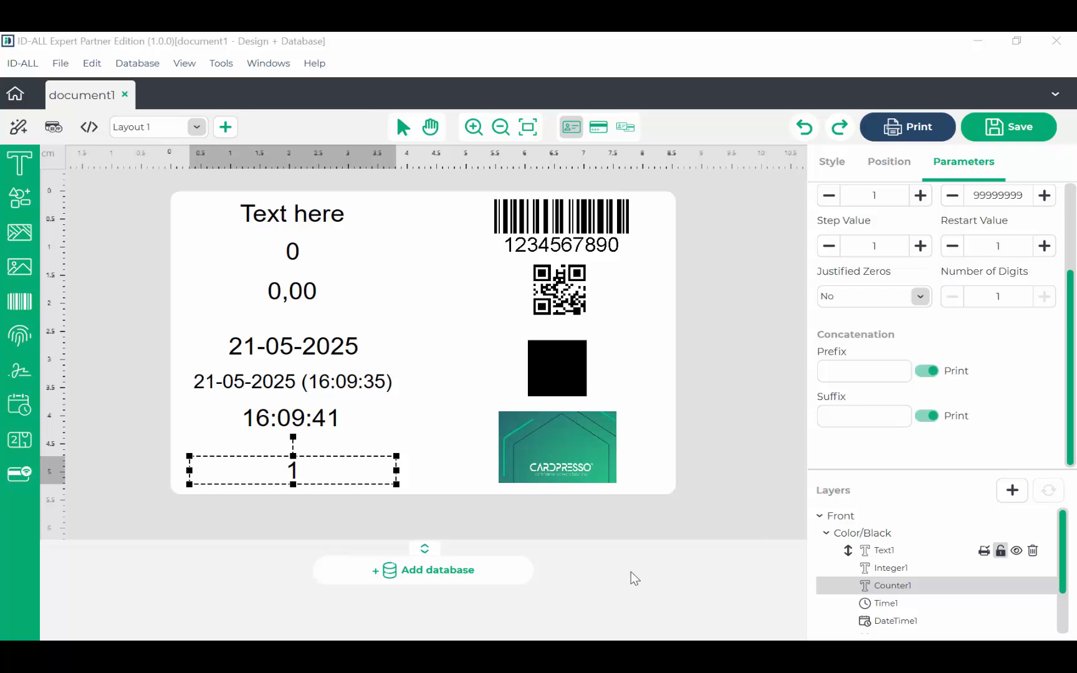
pyautogui.click(421, 573)
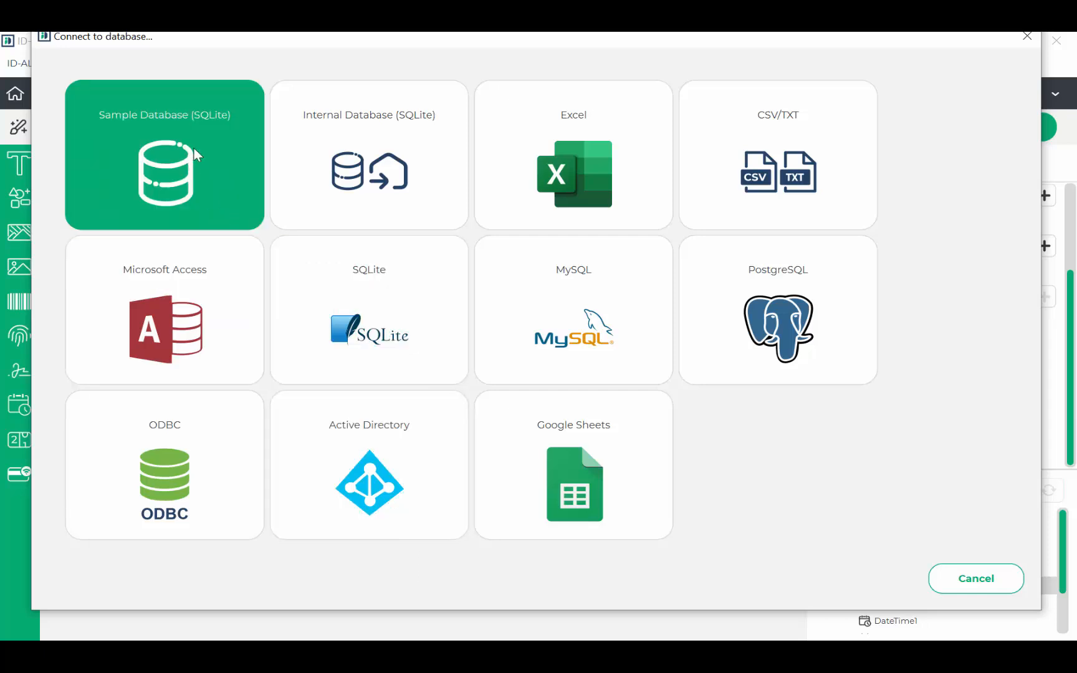
# Connect the sample SQLite Employee table and resize the records table beneath the card
pyautogui.click(193, 147)
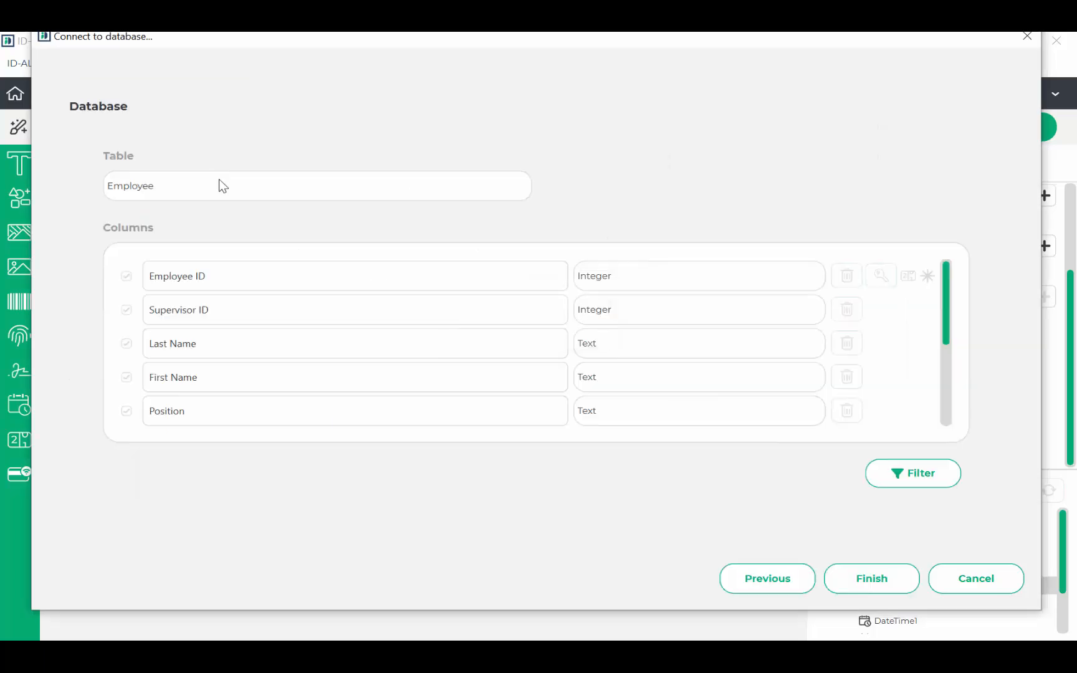
pyautogui.click(857, 581)
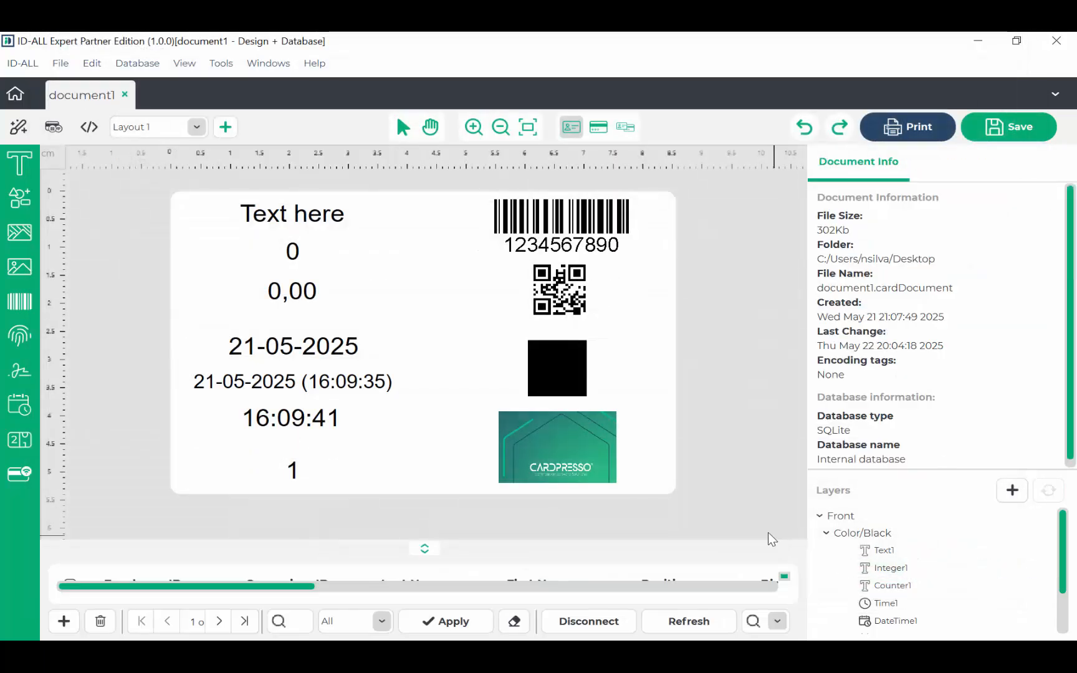
pyautogui.moveTo(431, 553); pyautogui.dragTo(459, 402)
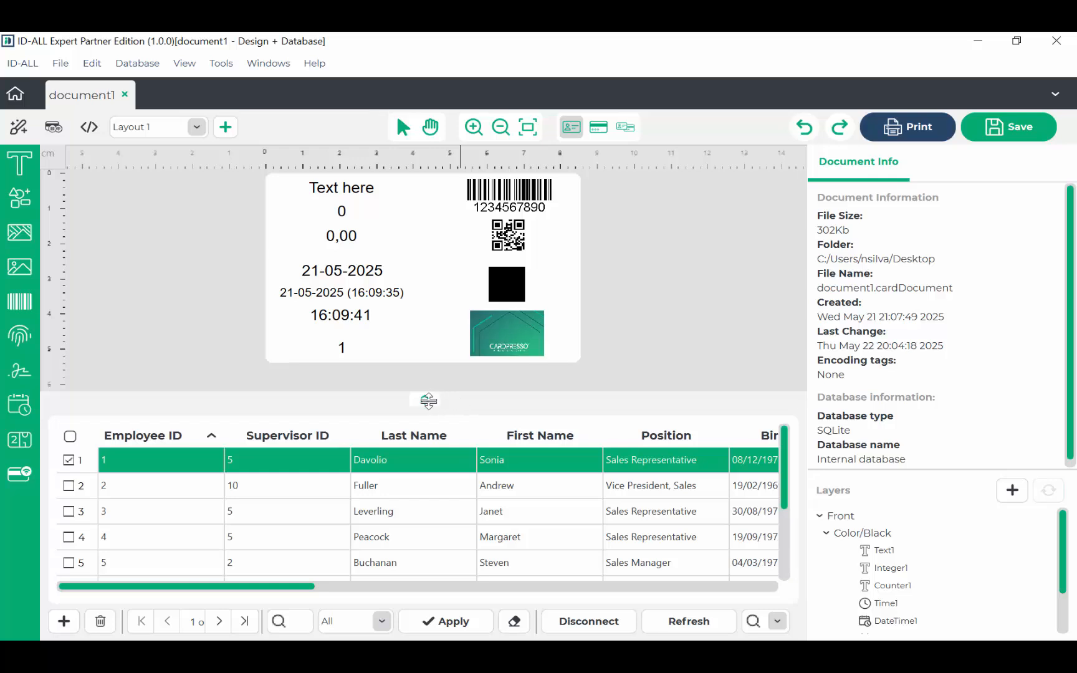
pyautogui.moveTo(428, 401); pyautogui.dragTo(430, 439)
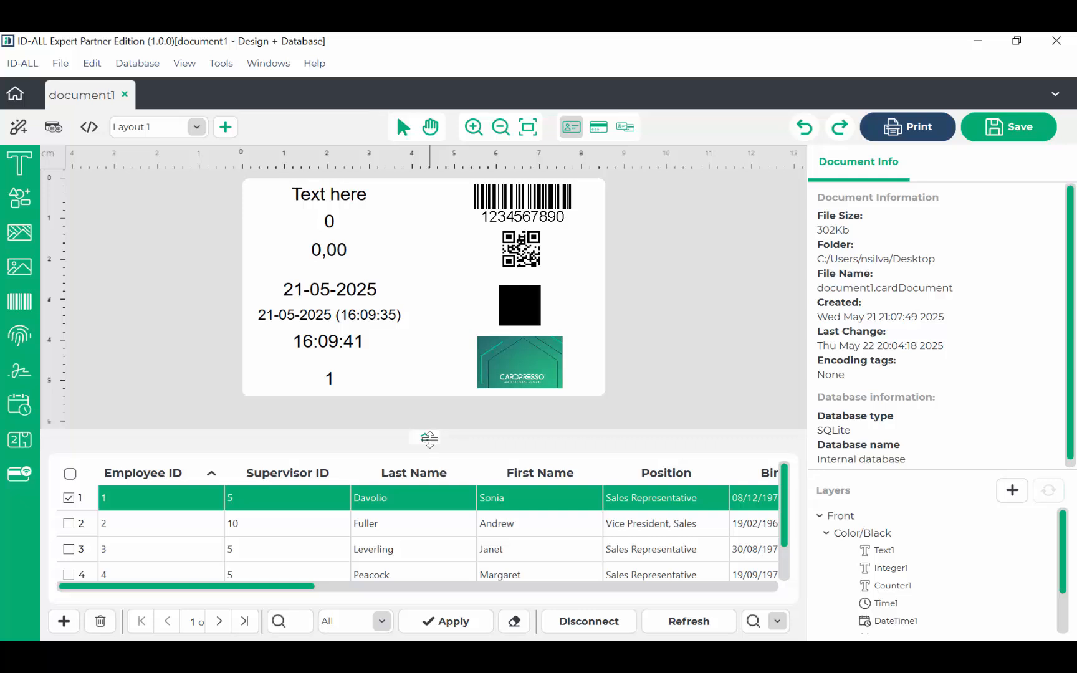
# Add the First Name field (Sonia) and link the Text here field to the Last Name column (Davolio)
pyautogui.click(417, 349)
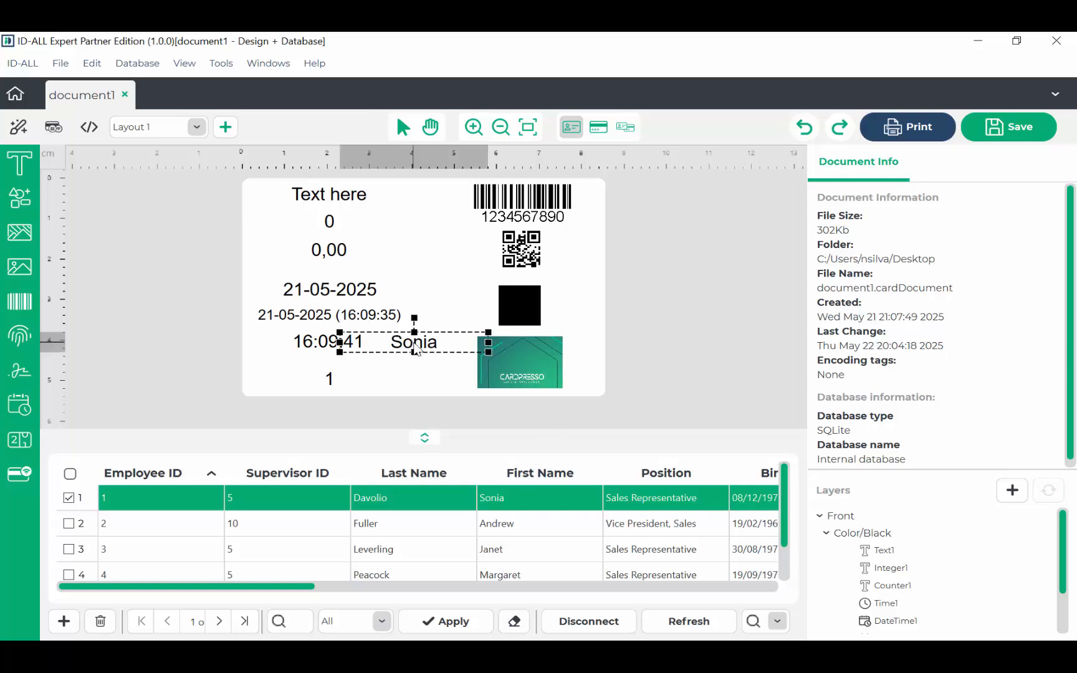
pyautogui.click(337, 194)
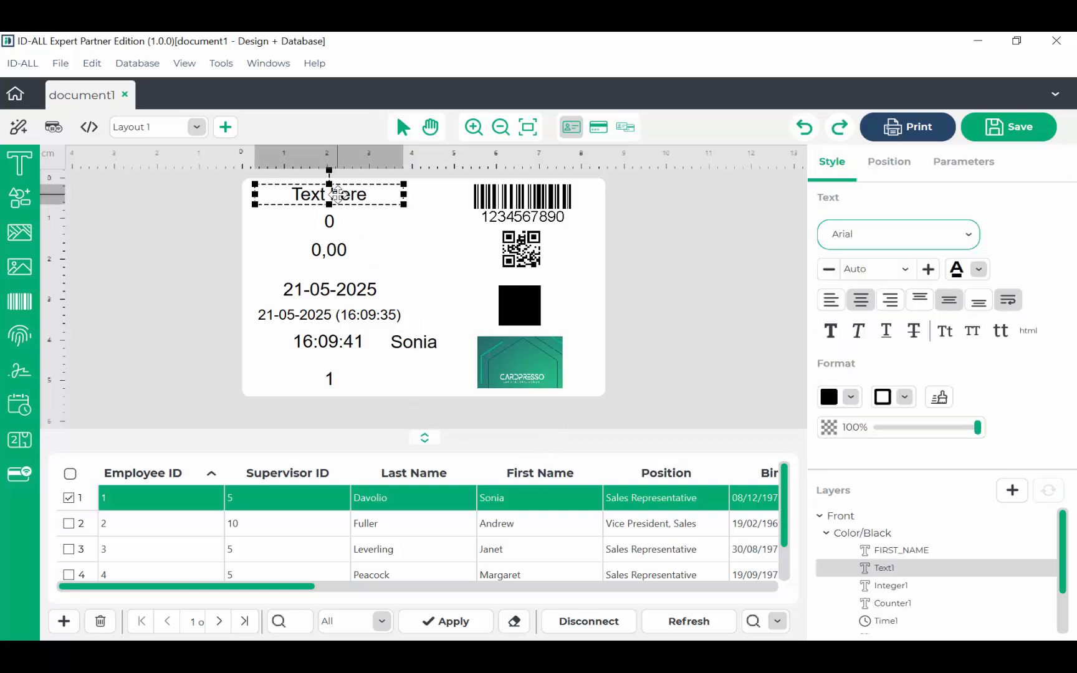
pyautogui.click(970, 163)
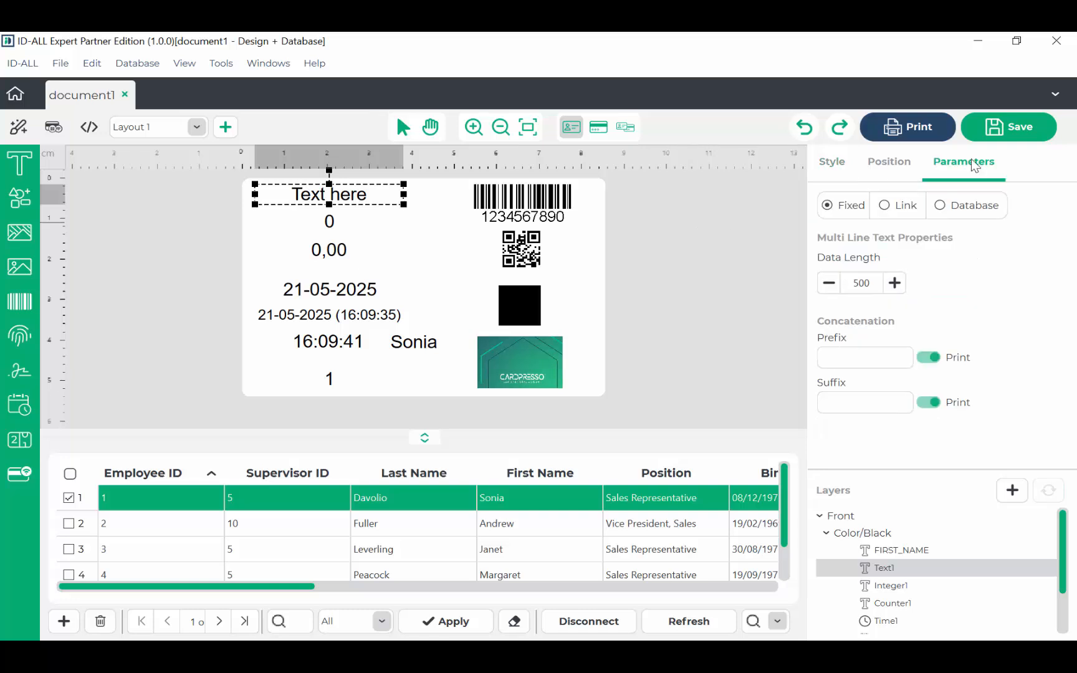
pyautogui.click(939, 209)
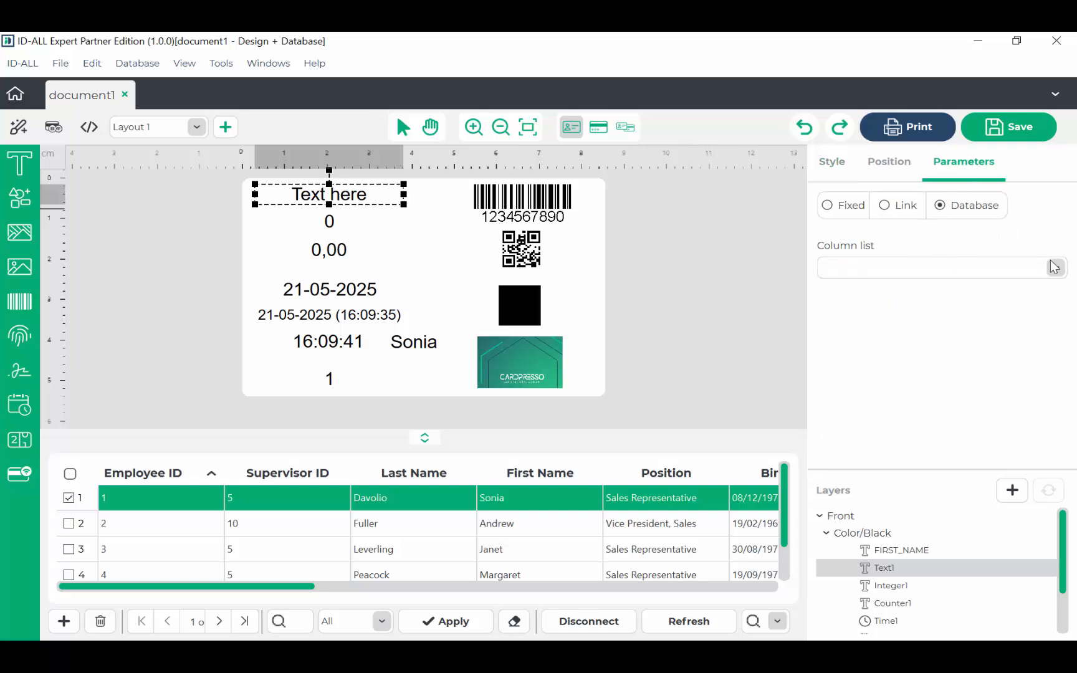
pyautogui.click(1054, 267)
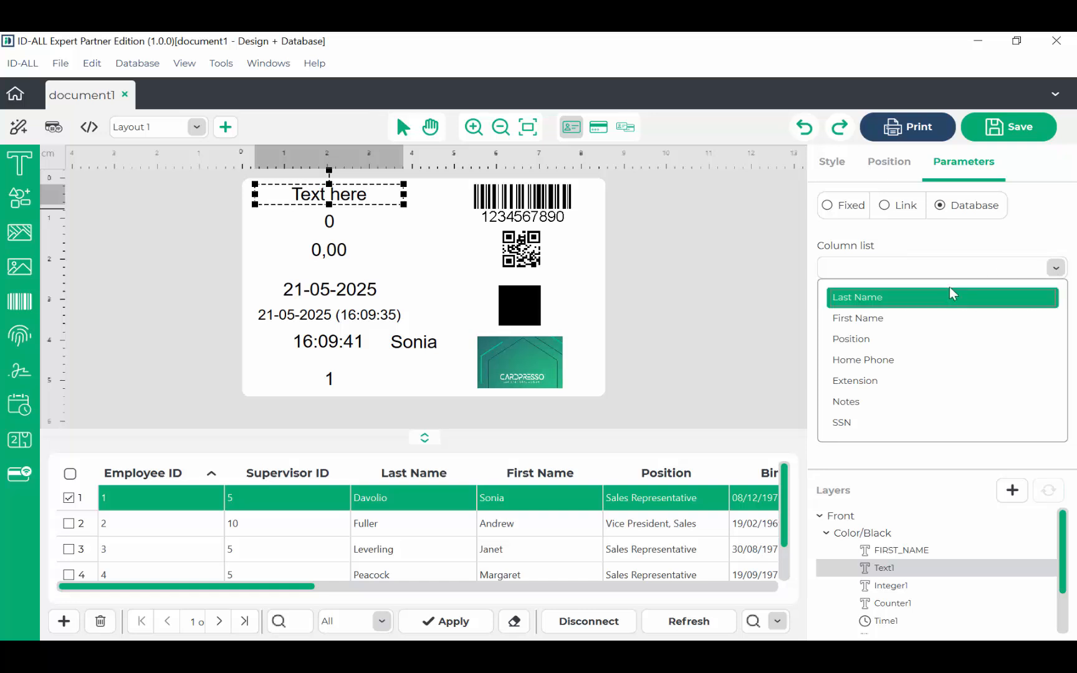
pyautogui.click(885, 298)
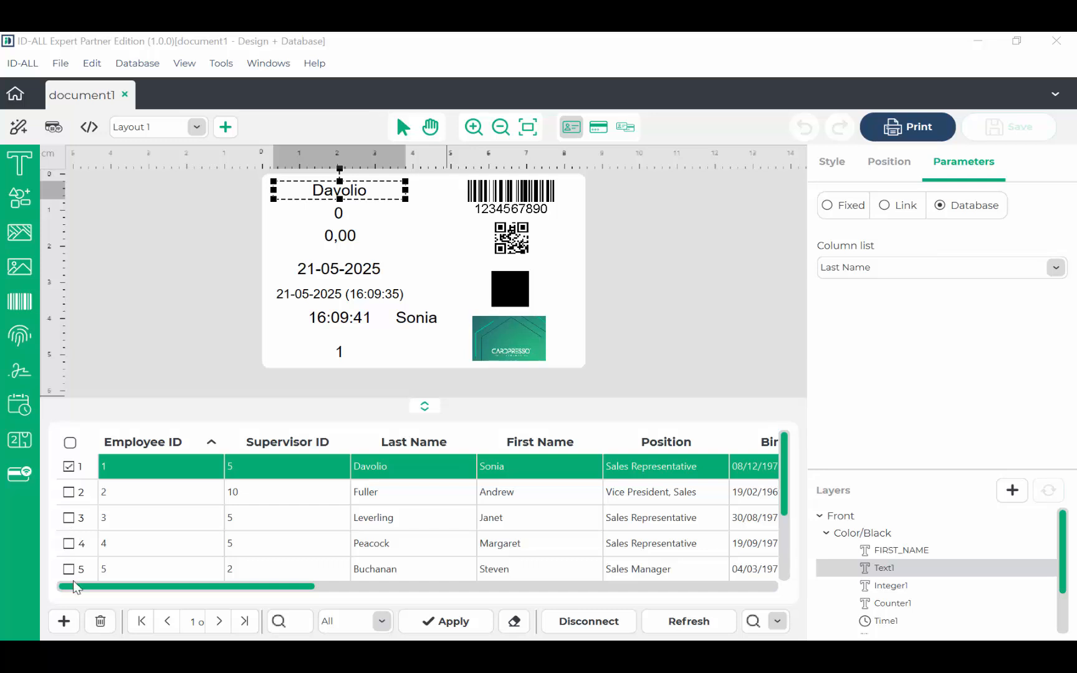
pyautogui.rightClick(183, 443)
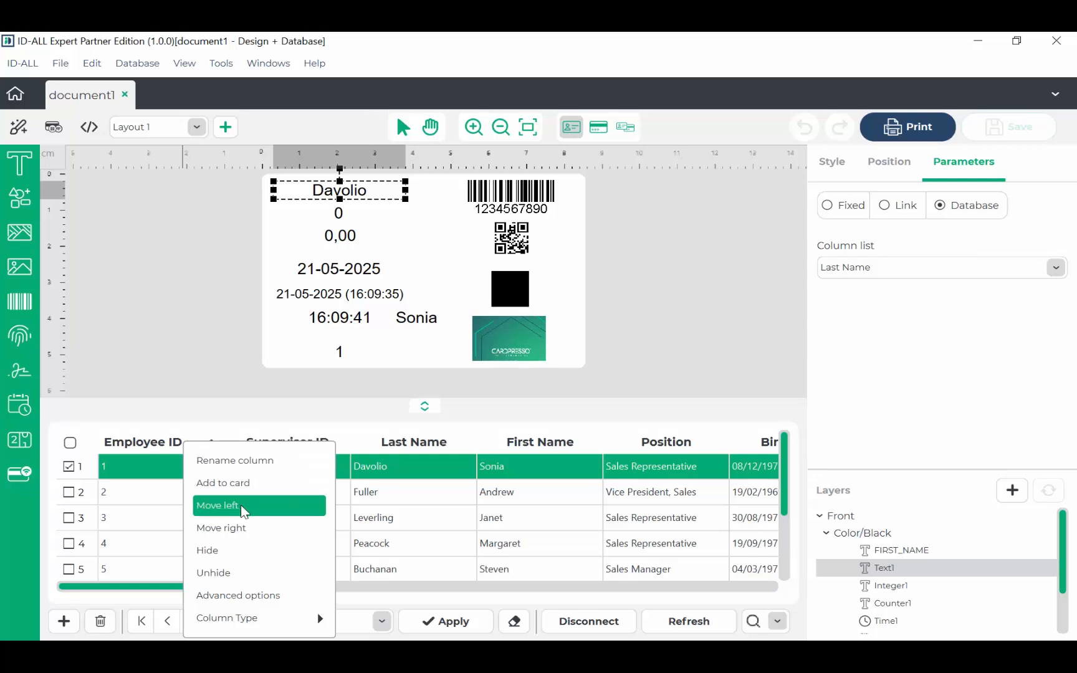
pyautogui.click(244, 574)
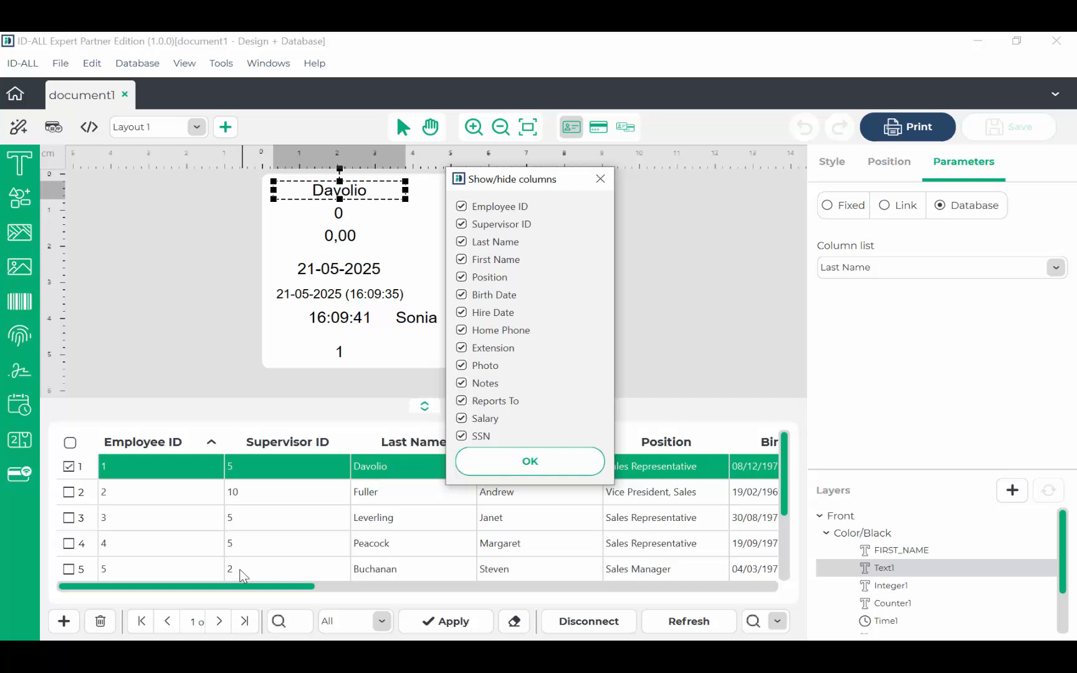
pyautogui.click(504, 469)
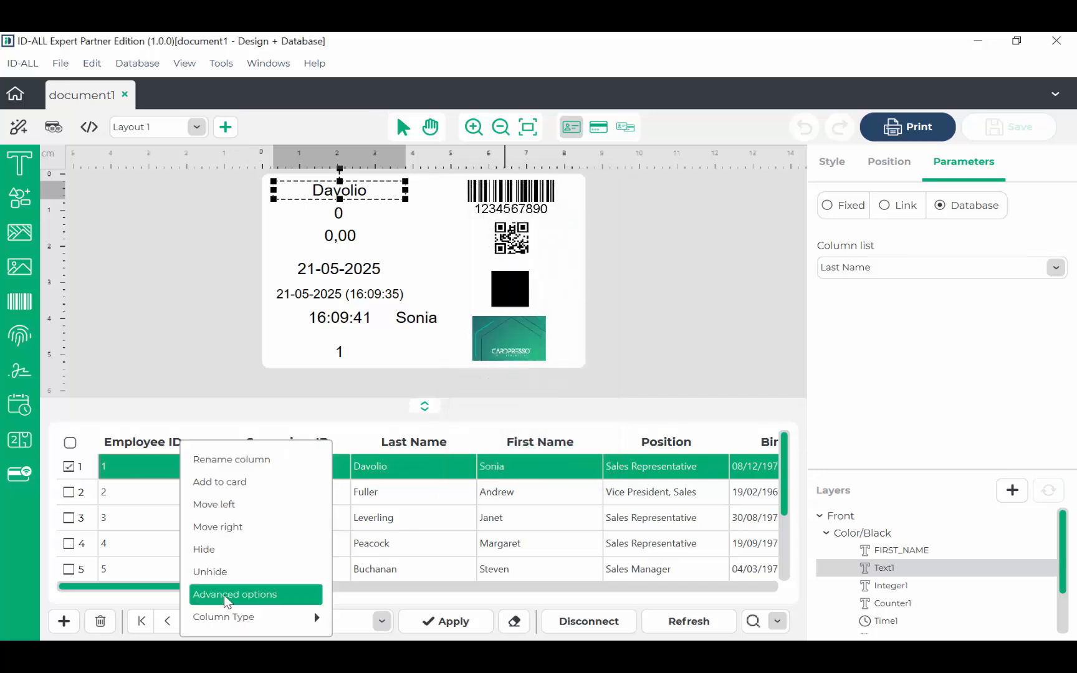
pyautogui.click(224, 594)
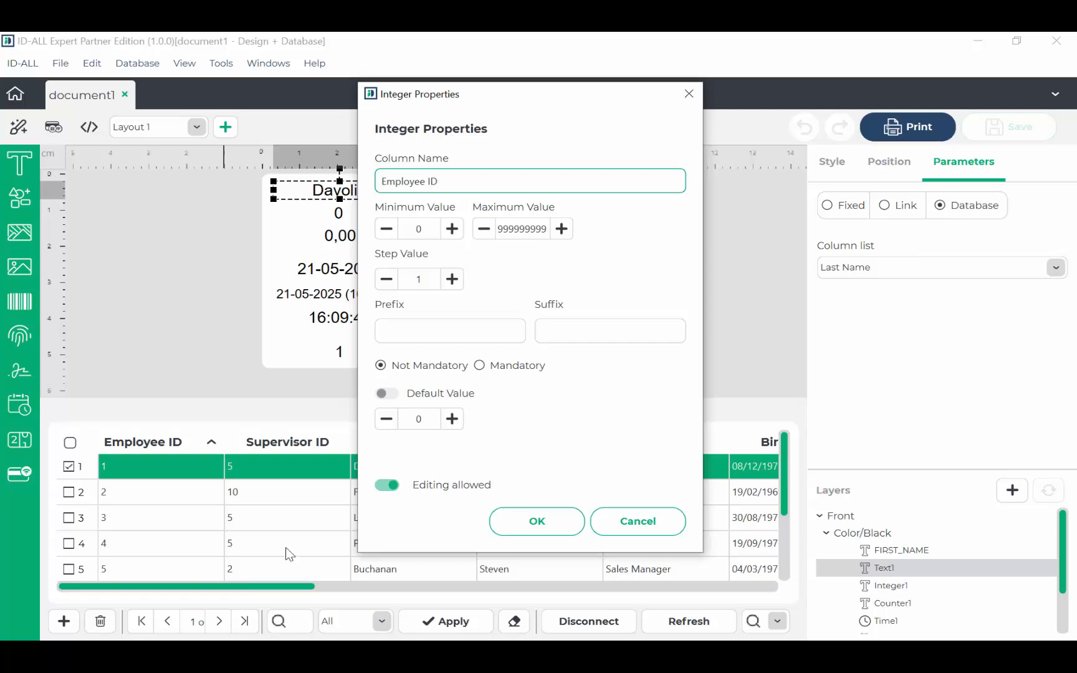
pyautogui.click(555, 525)
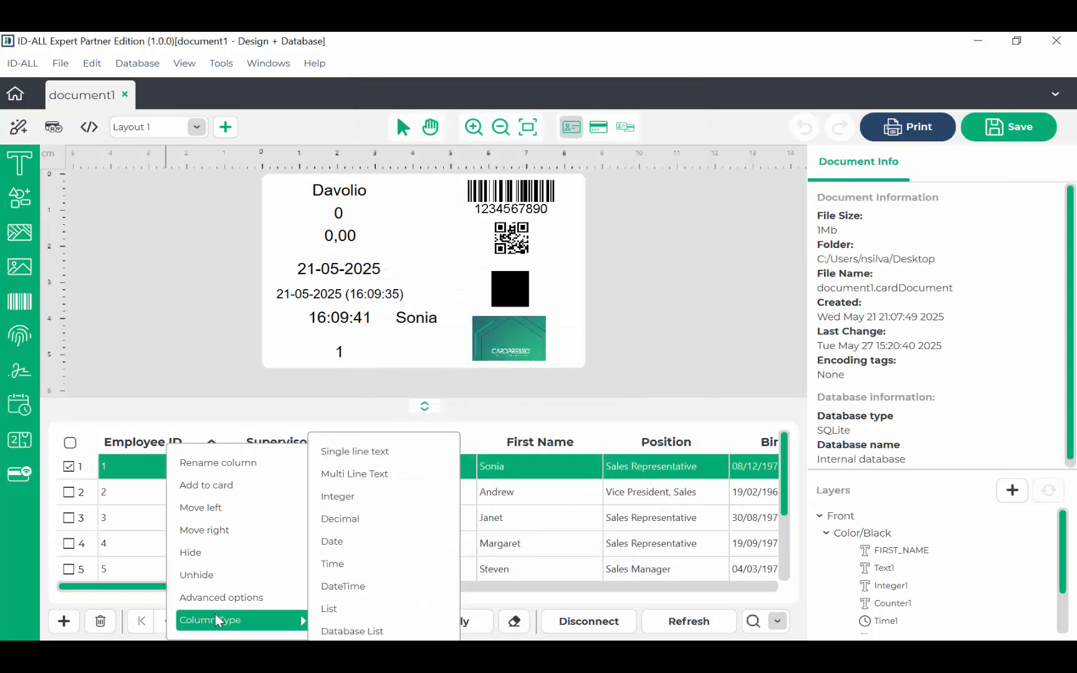
pyautogui.click(355, 609)
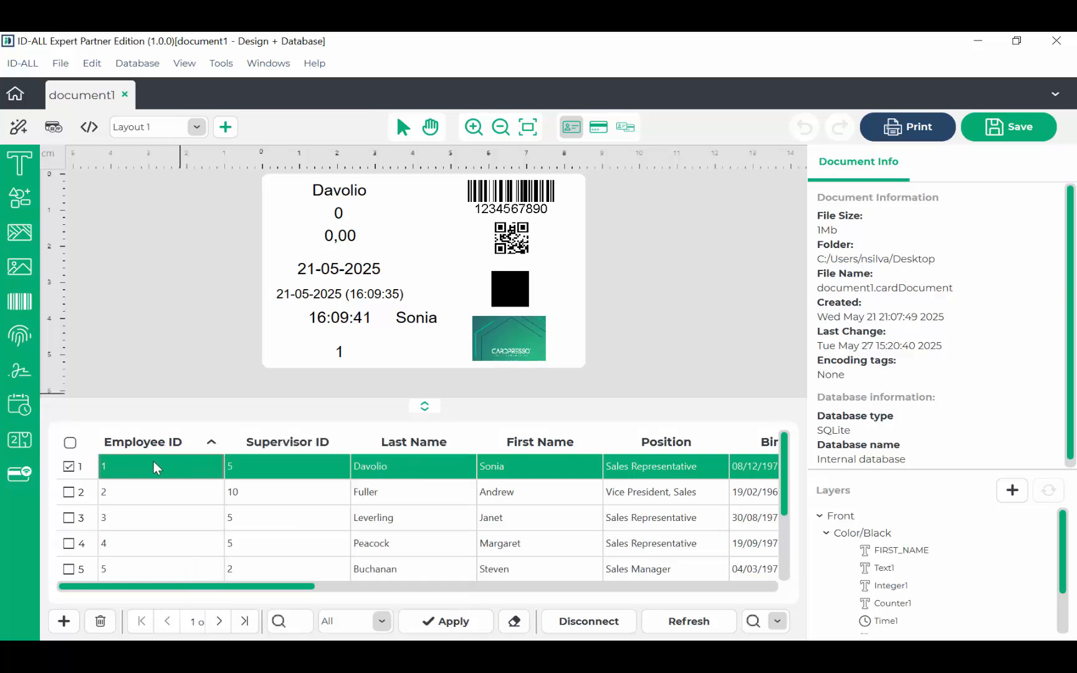
# Try the employee row options, the records search with its column list, and the saved filter options
pyautogui.rightClick(153, 467)
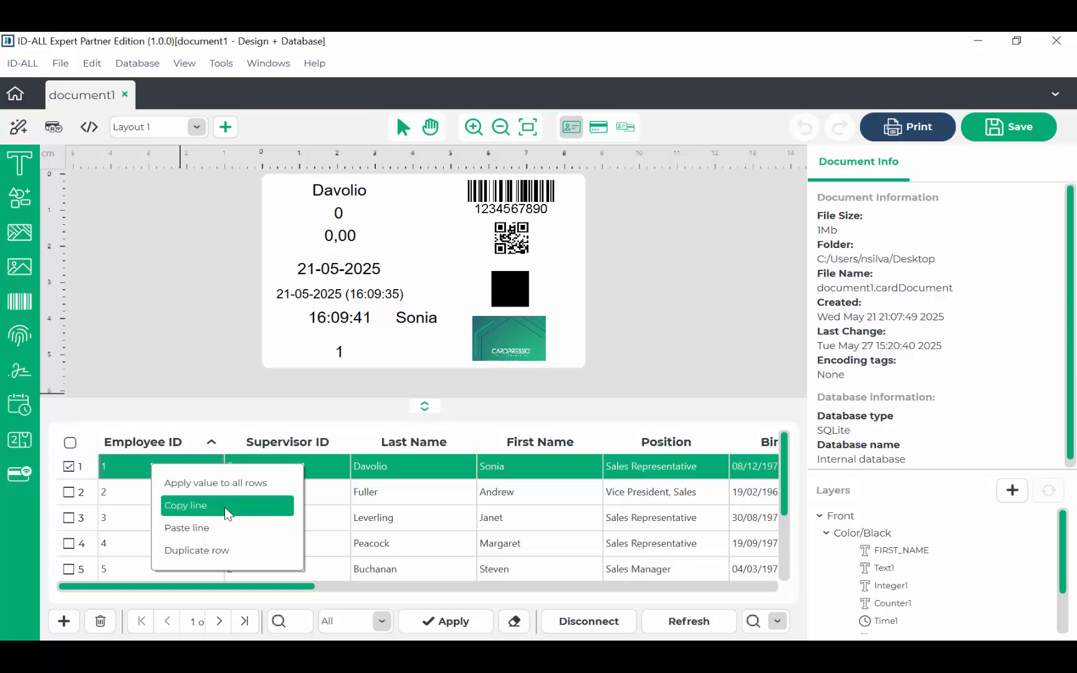
pyautogui.click(220, 551)
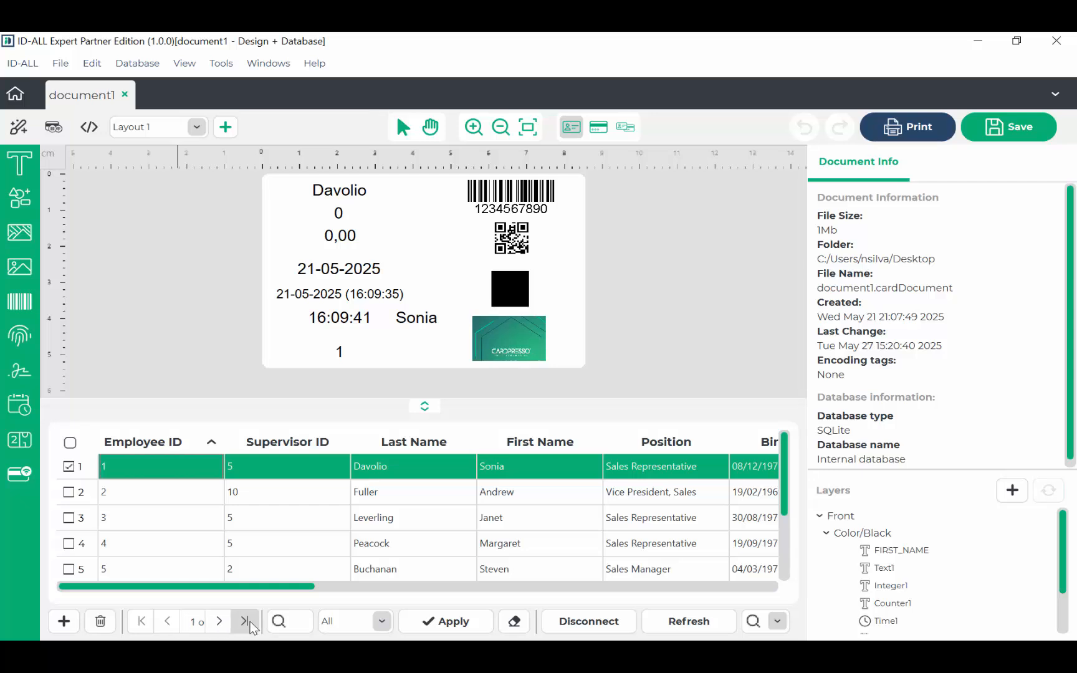
pyautogui.click(296, 621)
pyautogui.click(381, 621)
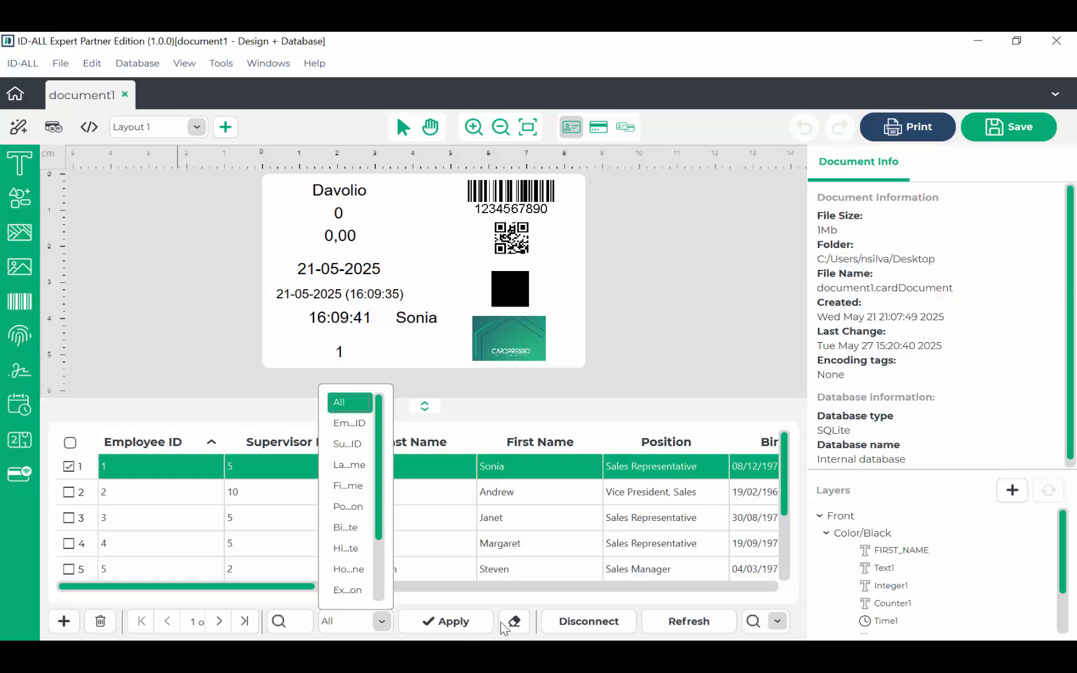
pyautogui.click(469, 622)
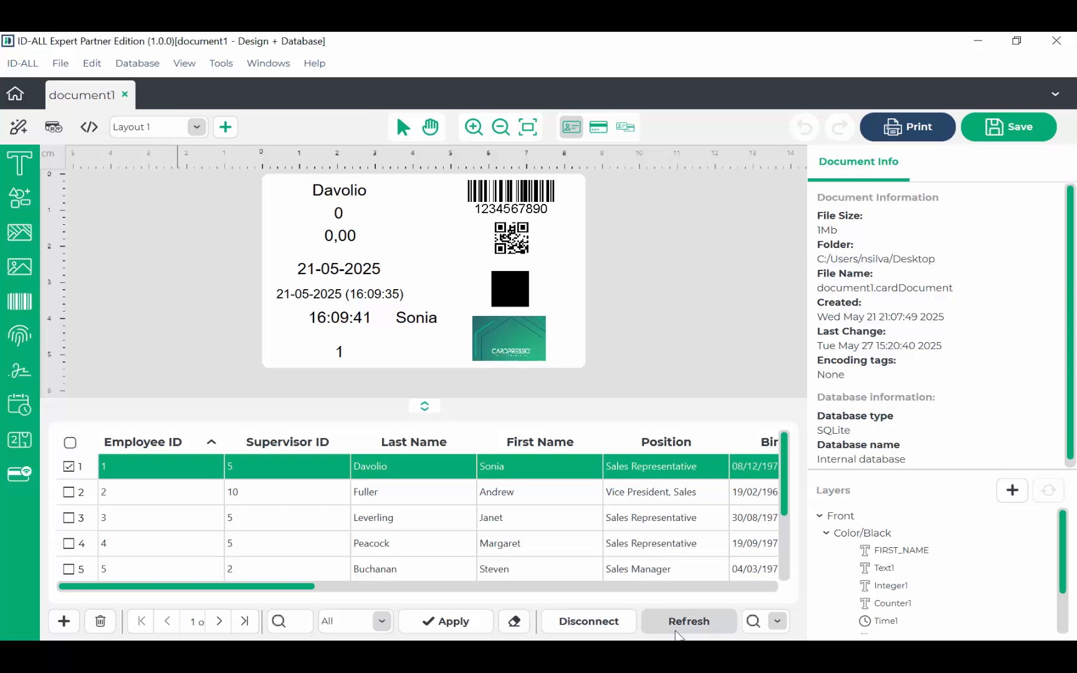
pyautogui.click(780, 622)
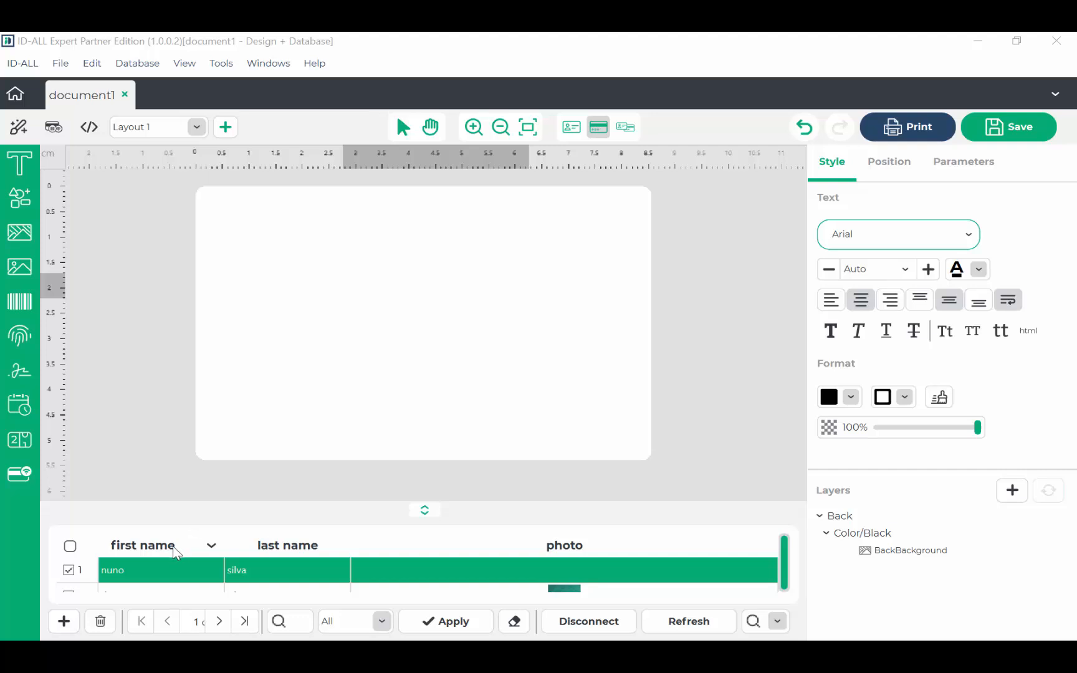
# Show the context menu for the linked table's 'first name' column header
pyautogui.rightClick(173, 546)
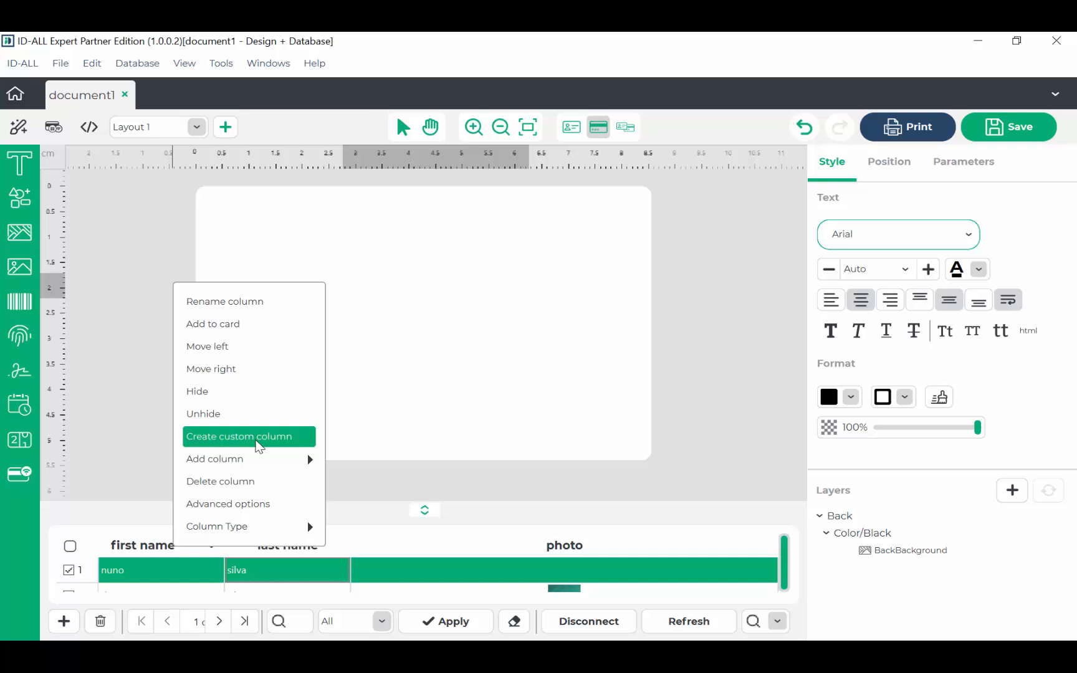
# Create the 'full name' custom column as first name plus last name, with the placeholder separator removed
pyautogui.click(259, 447)
pyautogui.hotkey('ctrl', 'a')
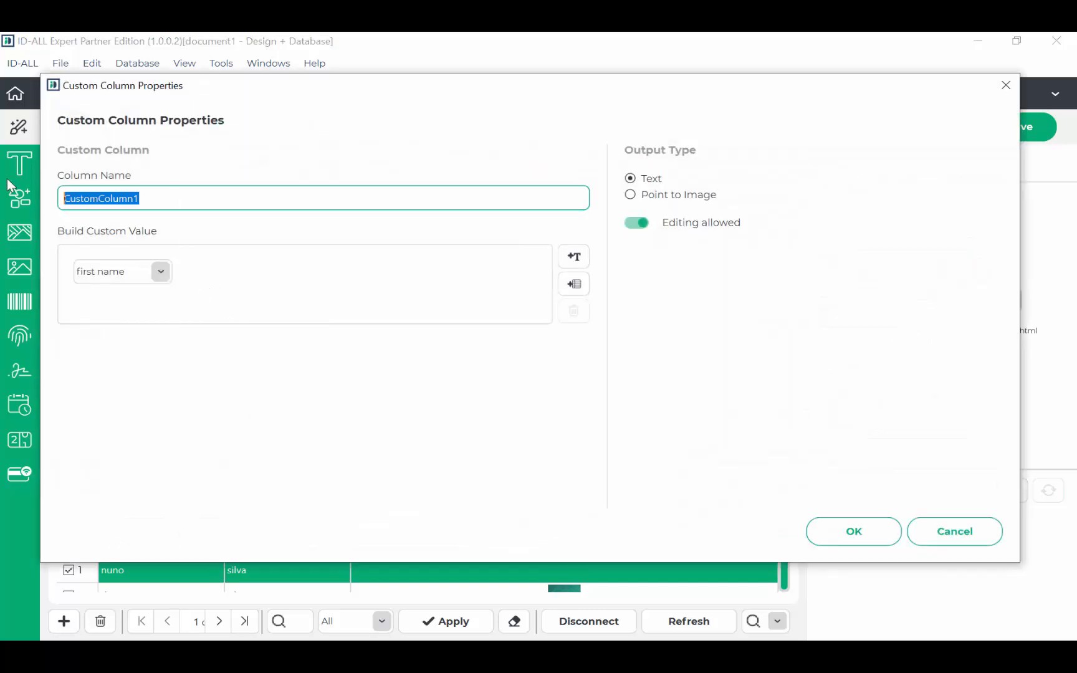
pyautogui.write('full name')
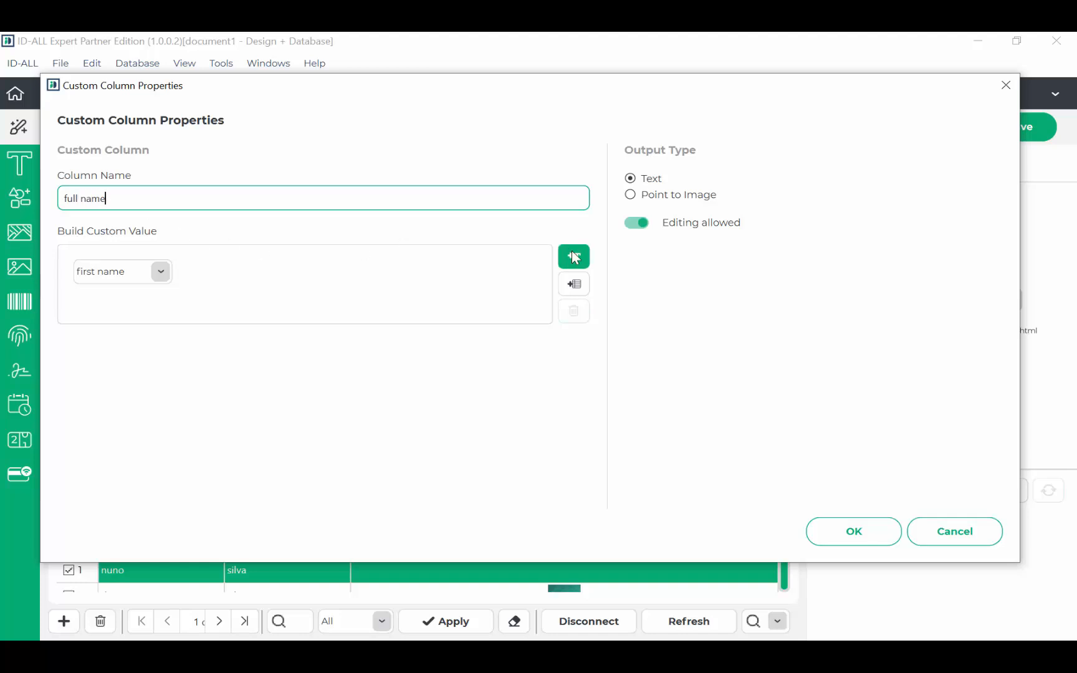
pyautogui.click(577, 258)
pyautogui.click(223, 269)
pyautogui.doubleClick(223, 270)
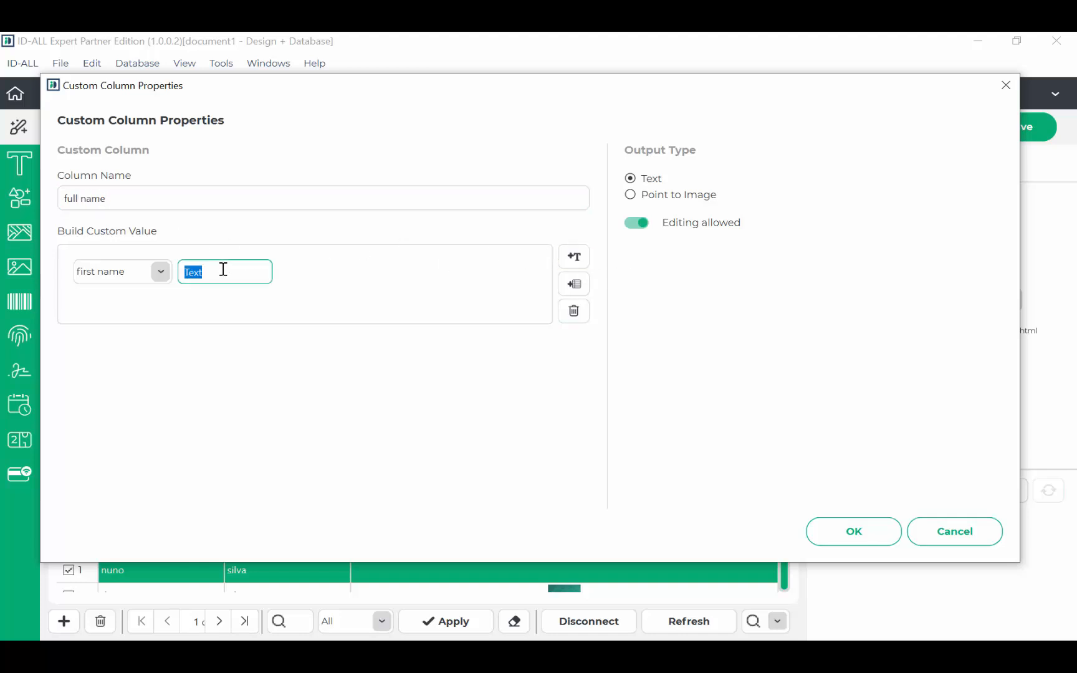
pyautogui.press('BackSpace')
pyautogui.click(573, 283)
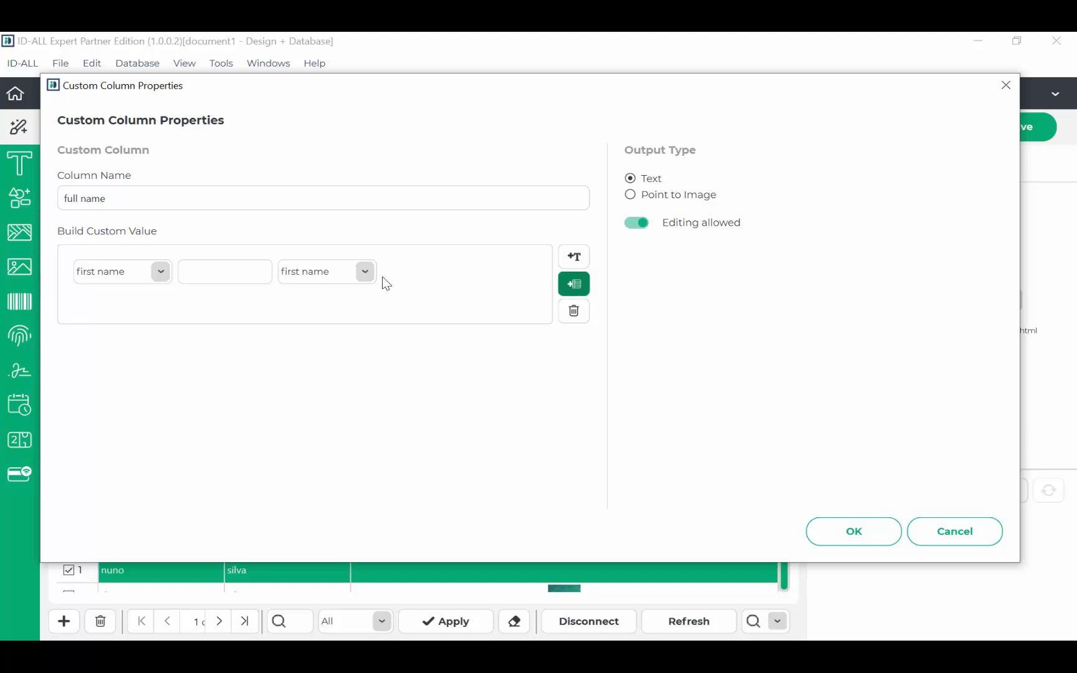
pyautogui.click(364, 276)
pyautogui.click(338, 314)
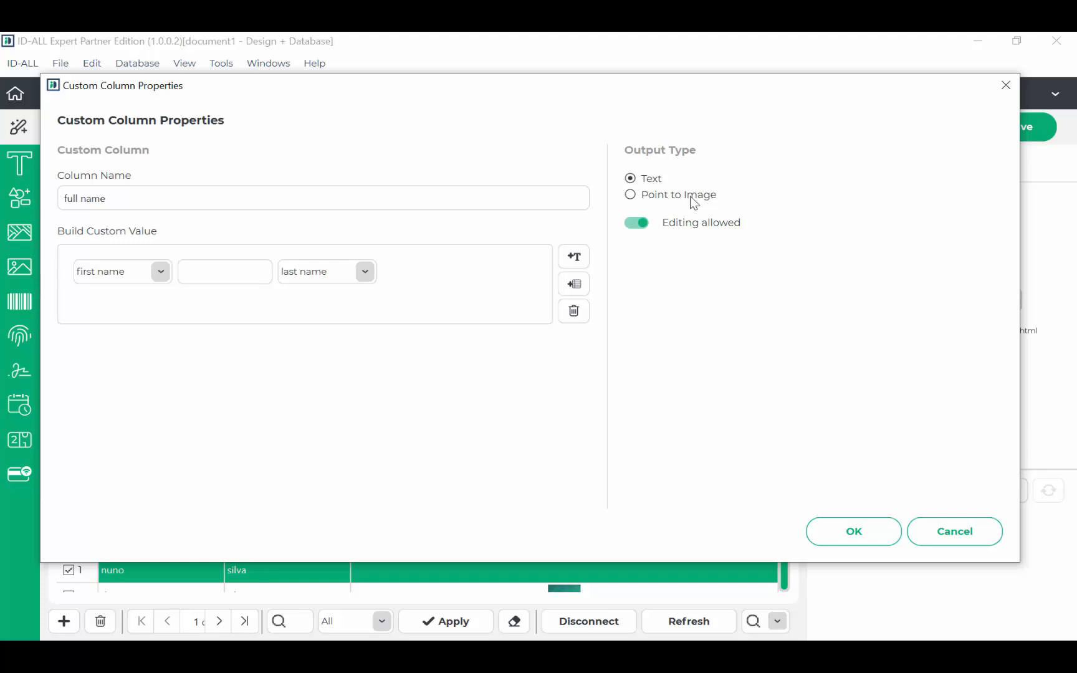
pyautogui.click(866, 536)
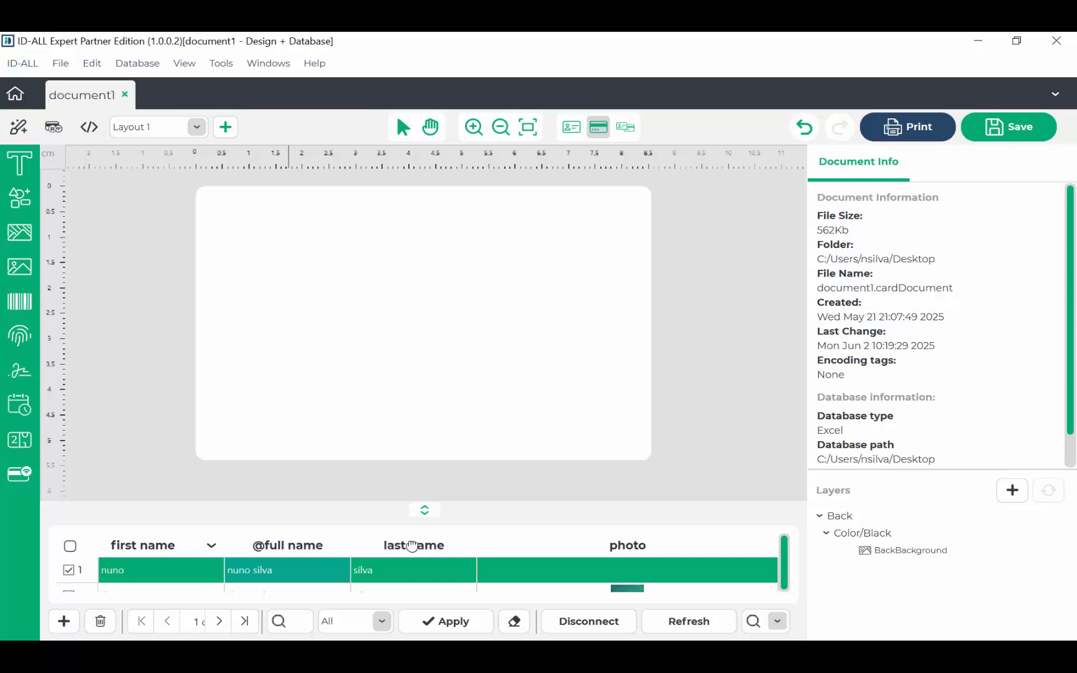
pyautogui.moveTo(288, 546); pyautogui.dragTo(413, 292)
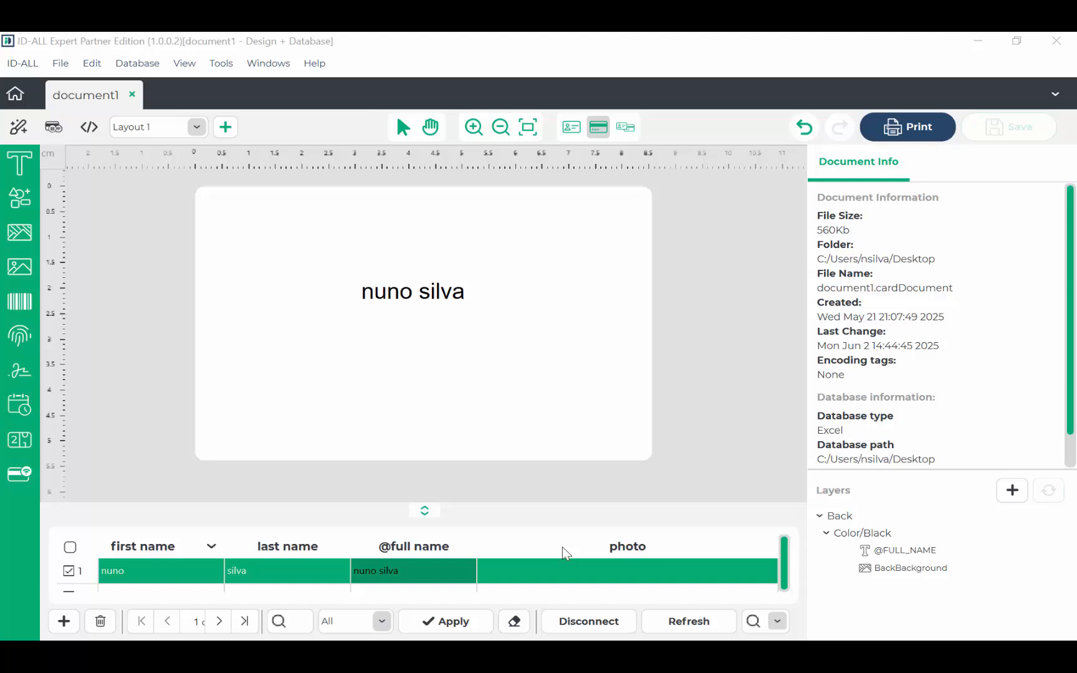
pyautogui.click(563, 547)
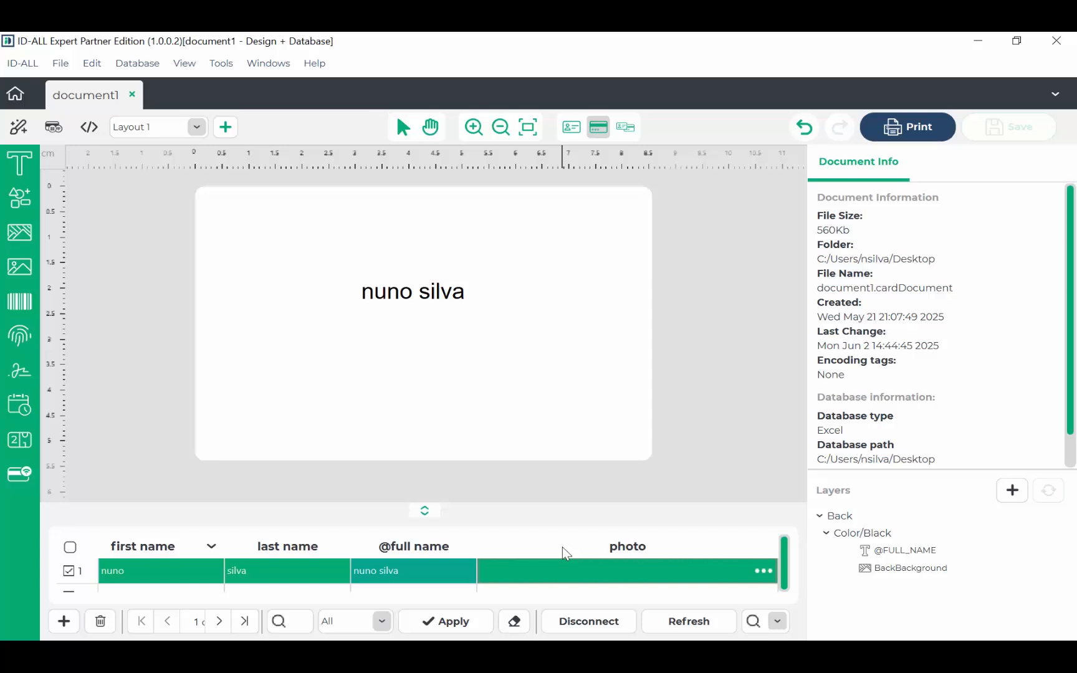
# Change the photo column's type to indexed image and accept its Desktop-folder image properties
pyautogui.rightClick(562, 547)
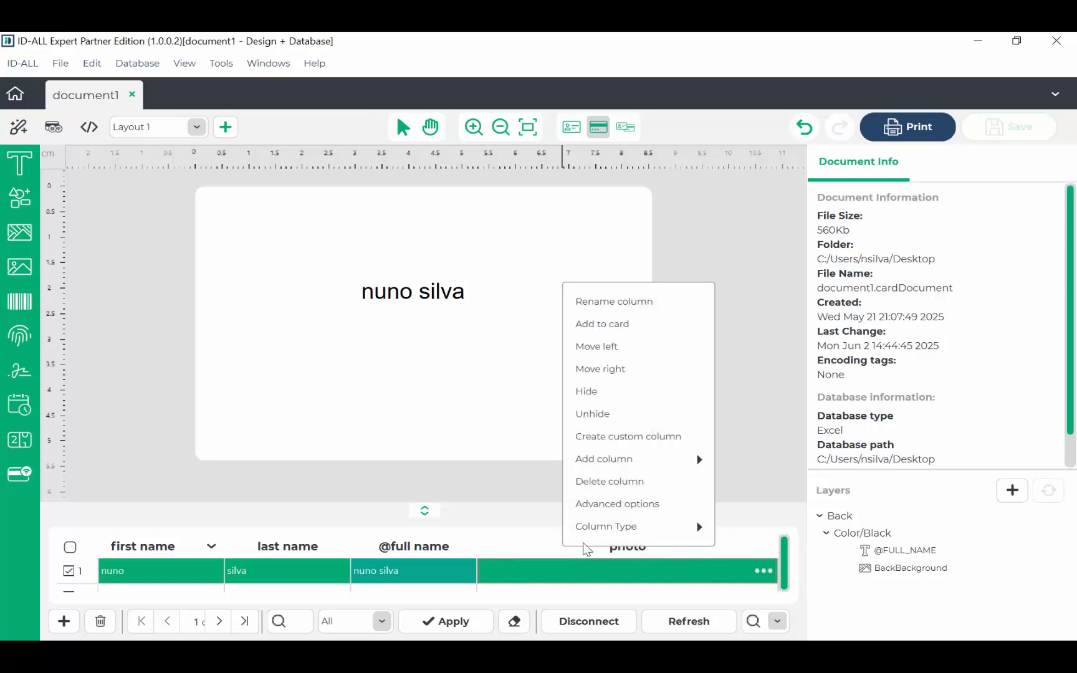
pyautogui.moveTo(630, 535)
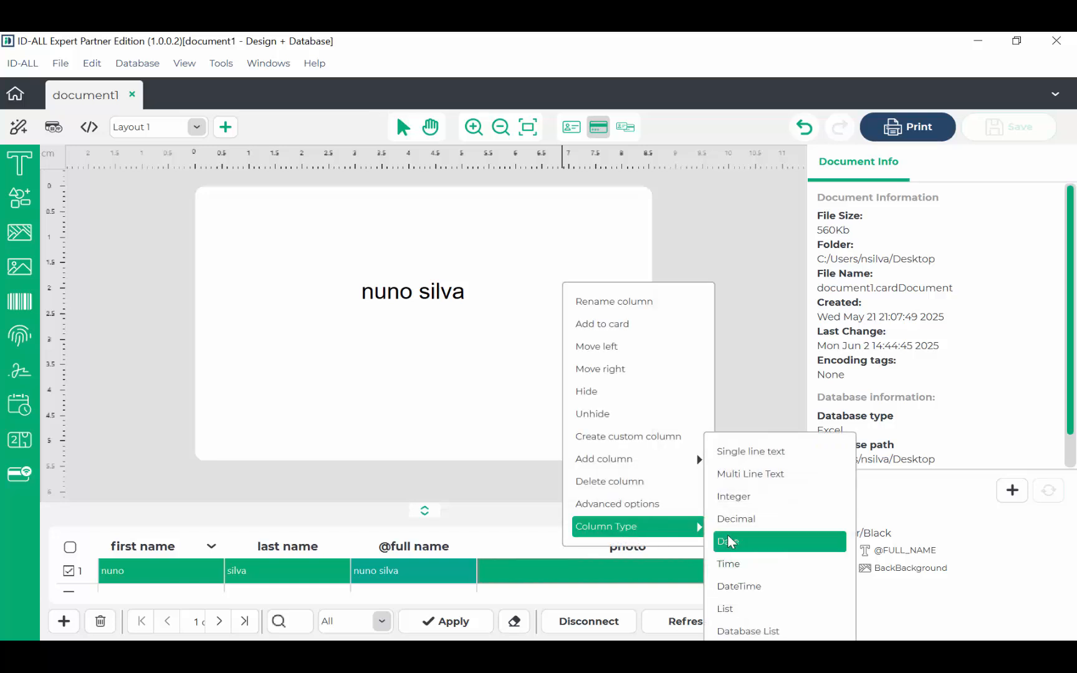
pyautogui.click(730, 631)
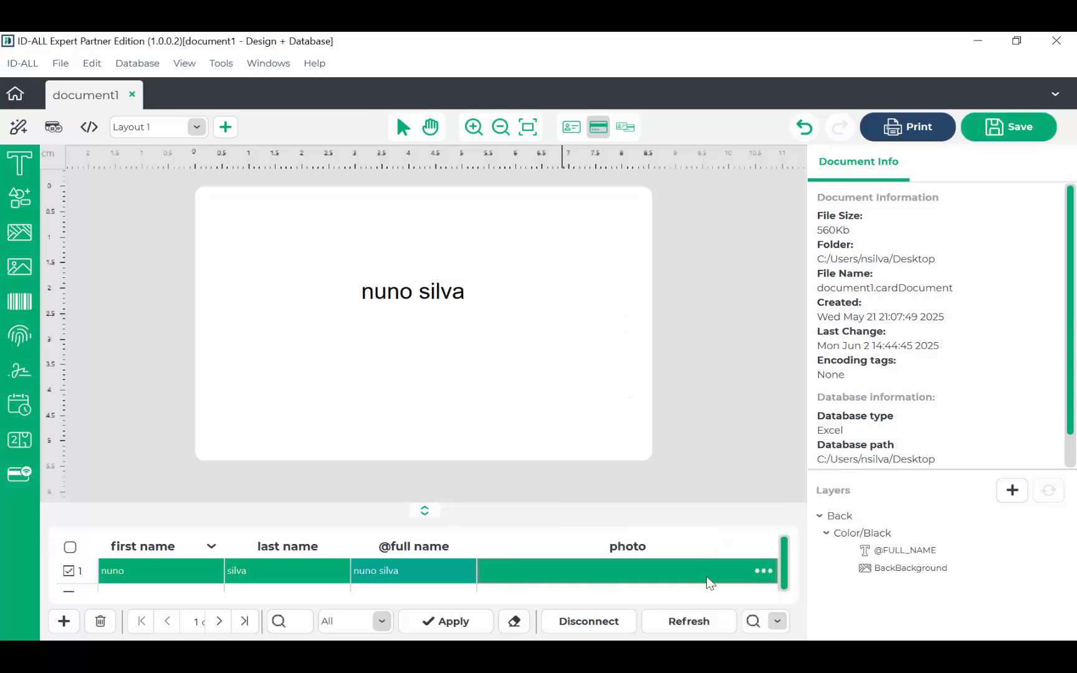
pyautogui.rightClick(651, 548)
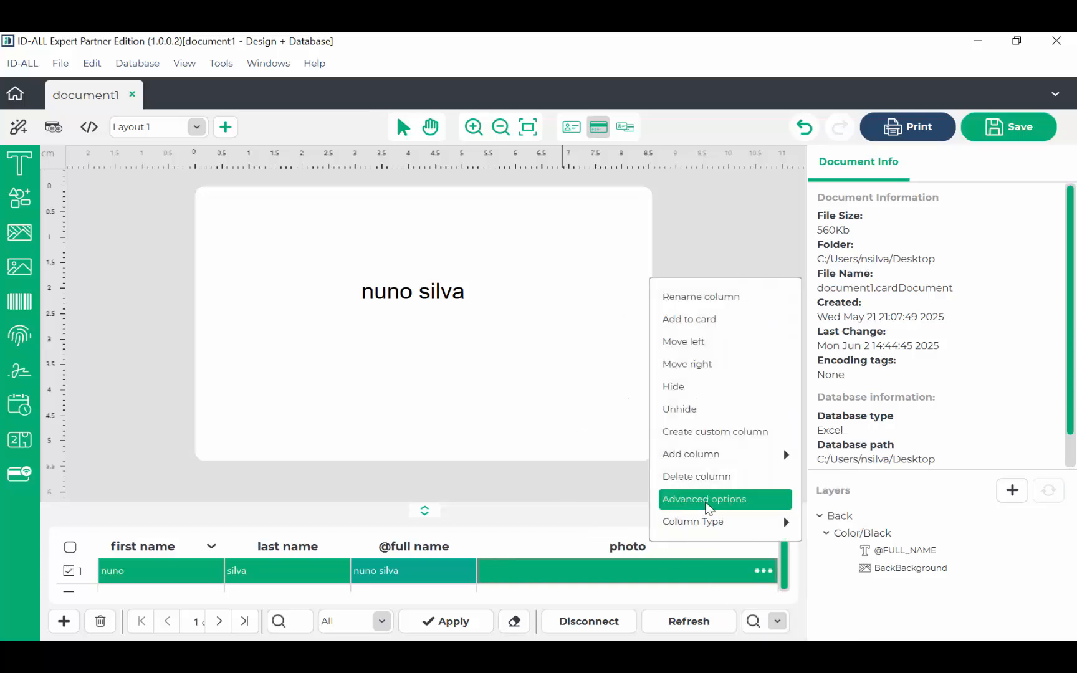
pyautogui.click(708, 507)
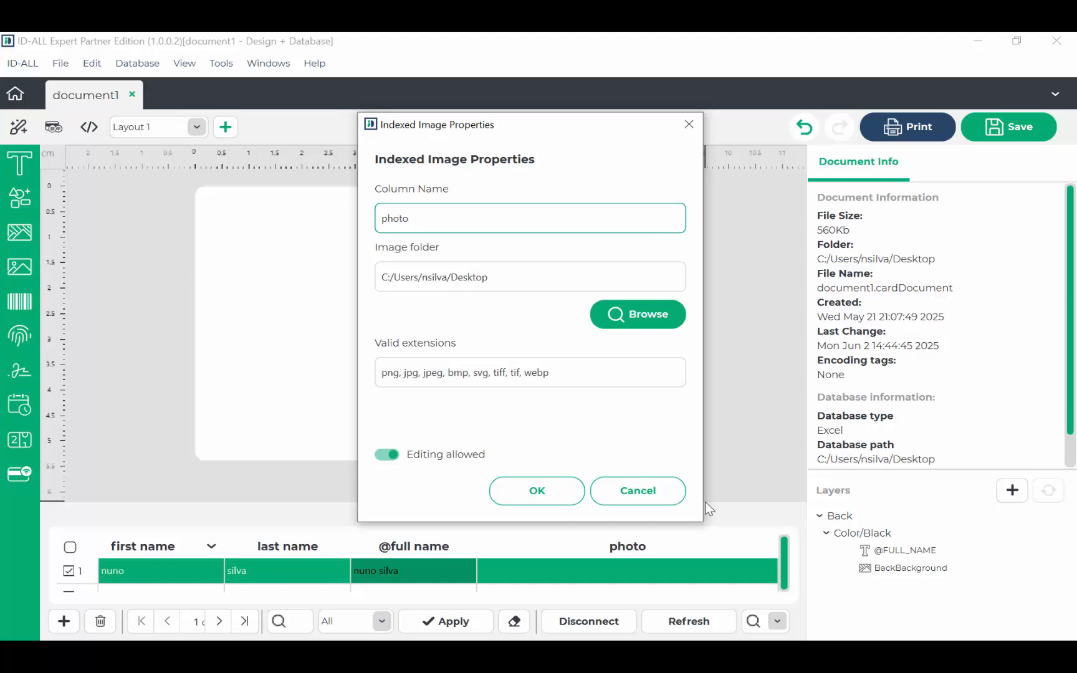
pyautogui.click(546, 501)
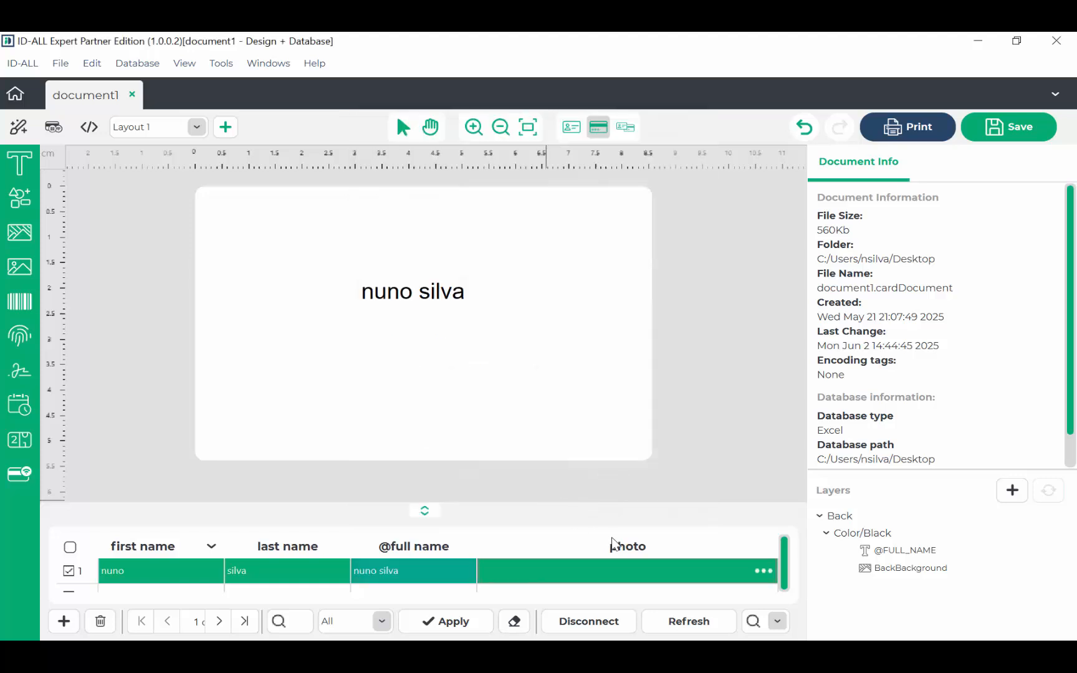
# Open the photo cell's image gallery and choose the image-file option
pyautogui.click(762, 569)
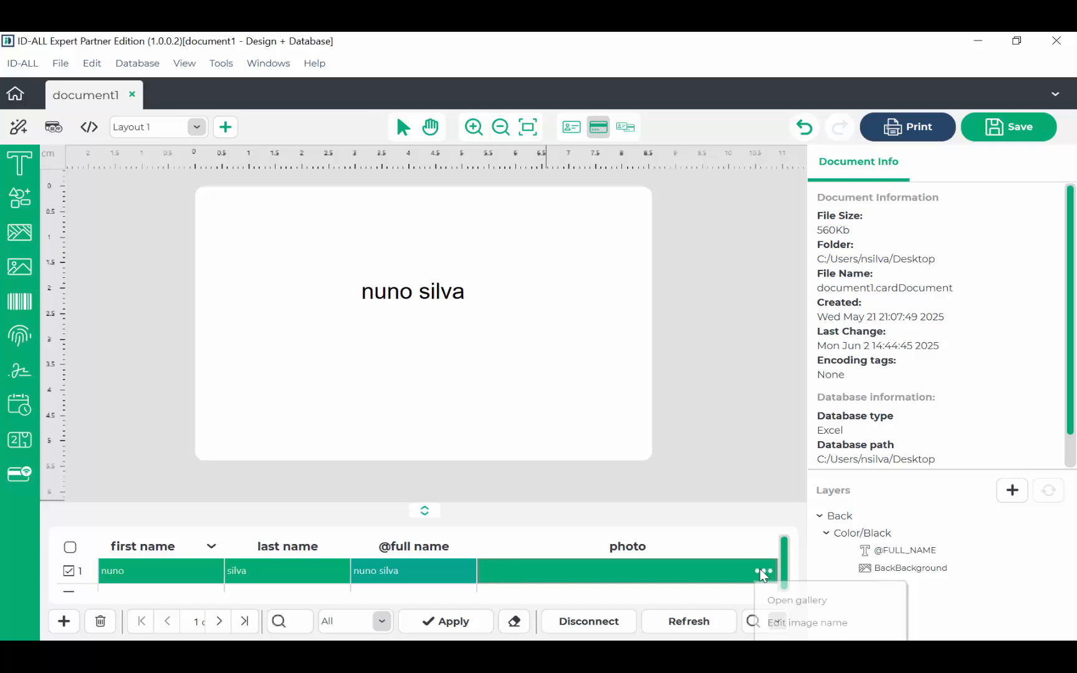
pyautogui.click(772, 593)
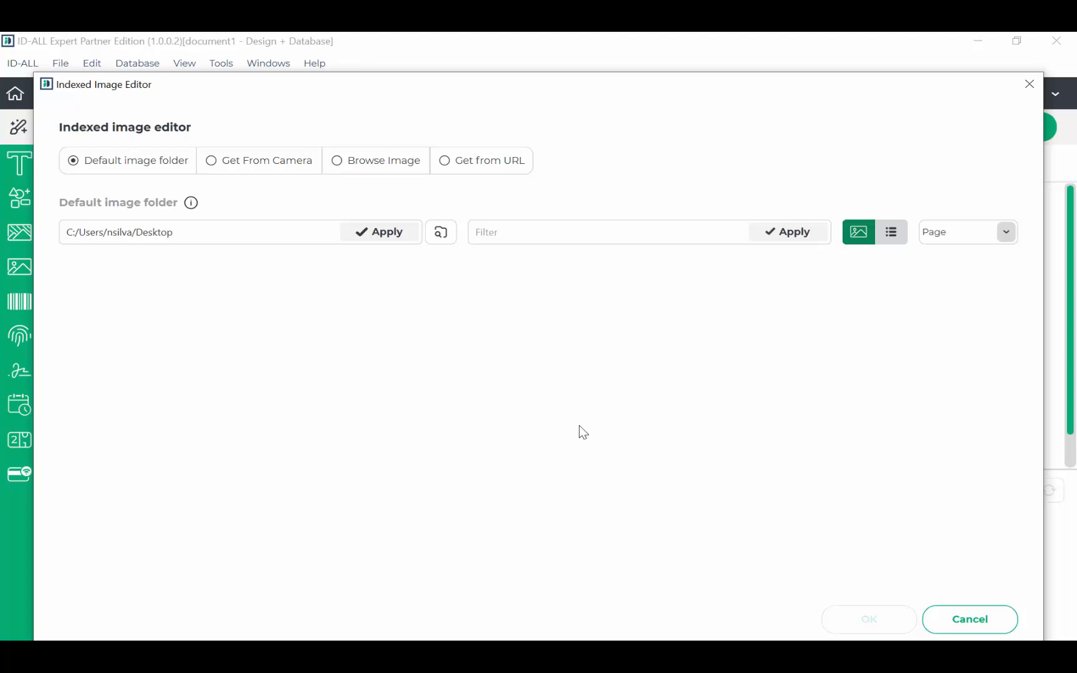
pyautogui.click(220, 162)
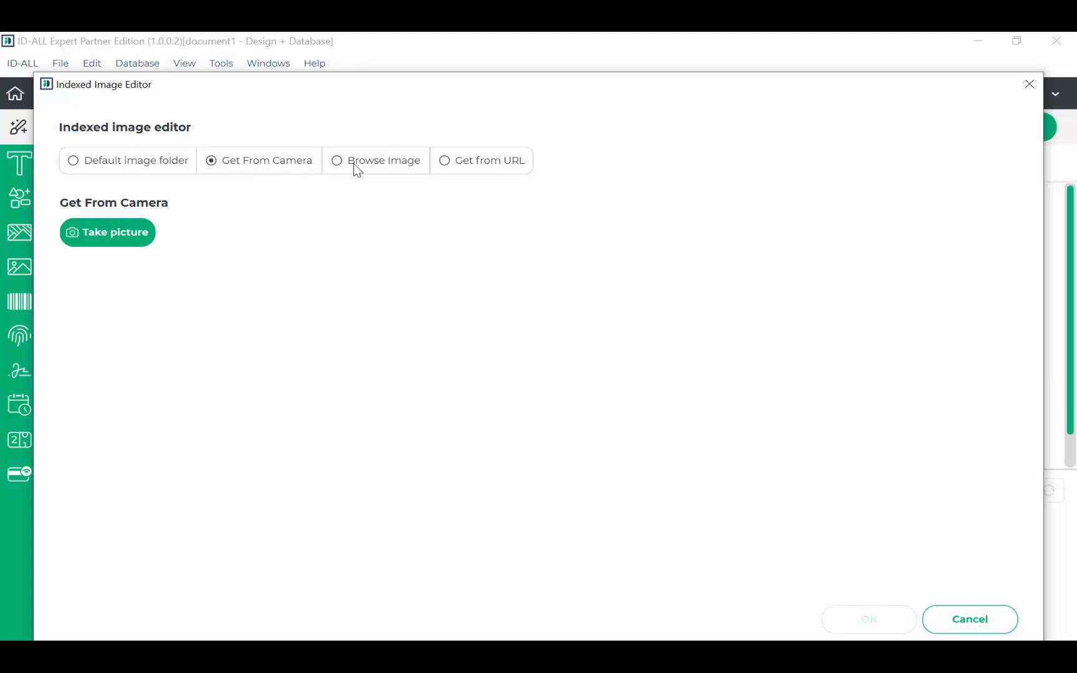
pyautogui.click(394, 165)
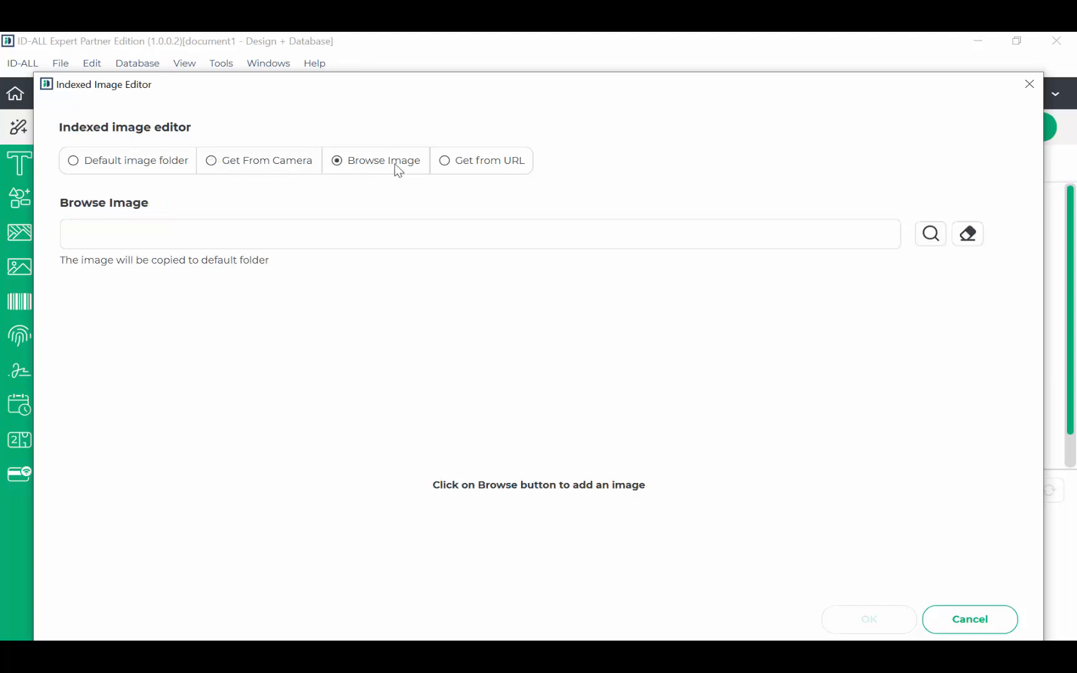
pyautogui.click(483, 166)
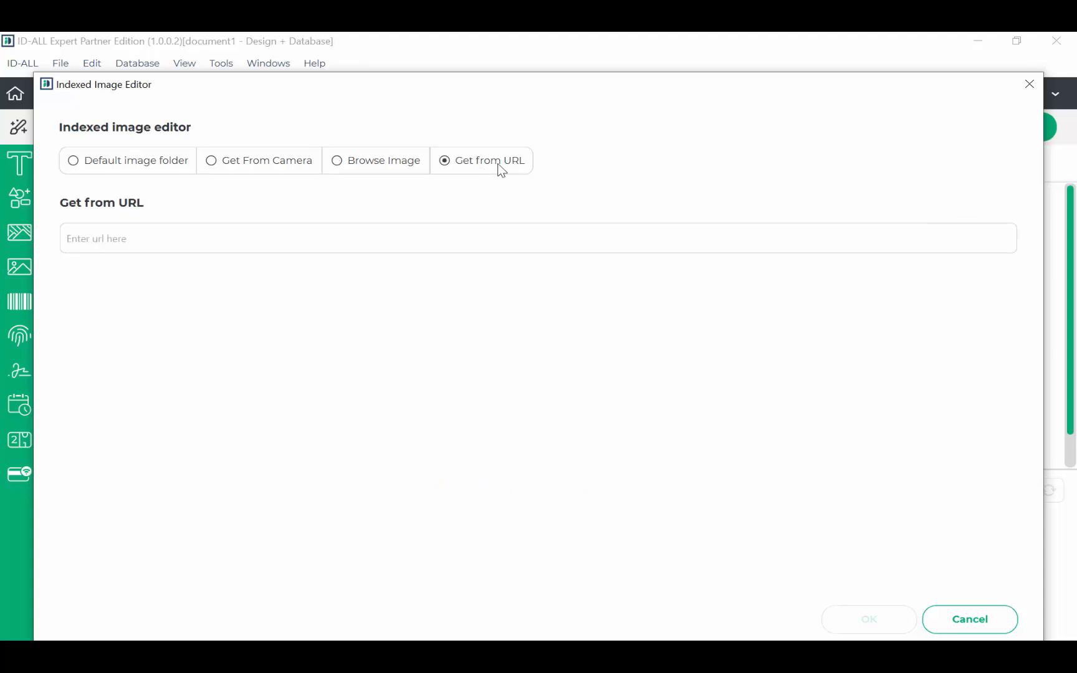
pyautogui.click(393, 165)
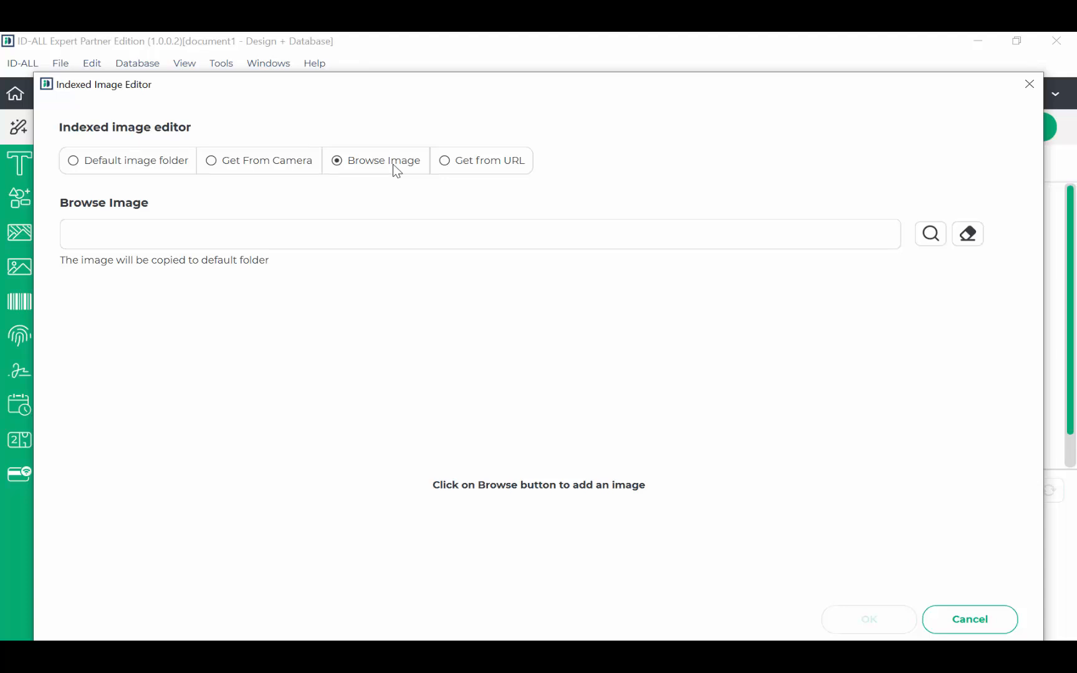
# Load Documents\test.png as the photo, copying it to the image folder, and place it on the card
pyautogui.click(931, 234)
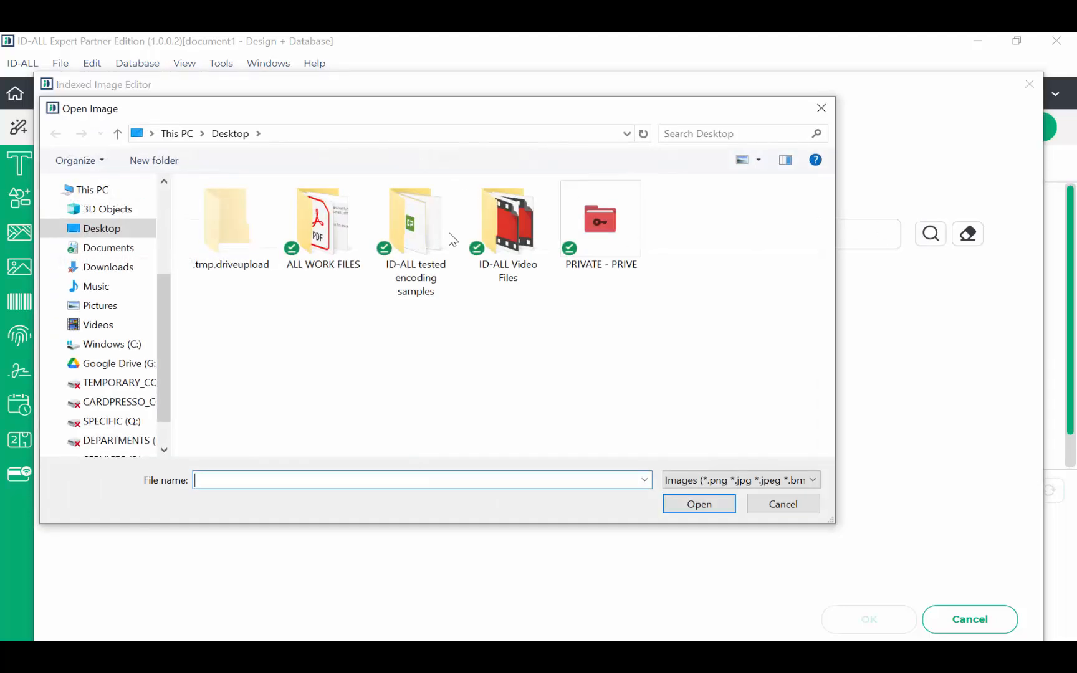
pyautogui.doubleClick(322, 220)
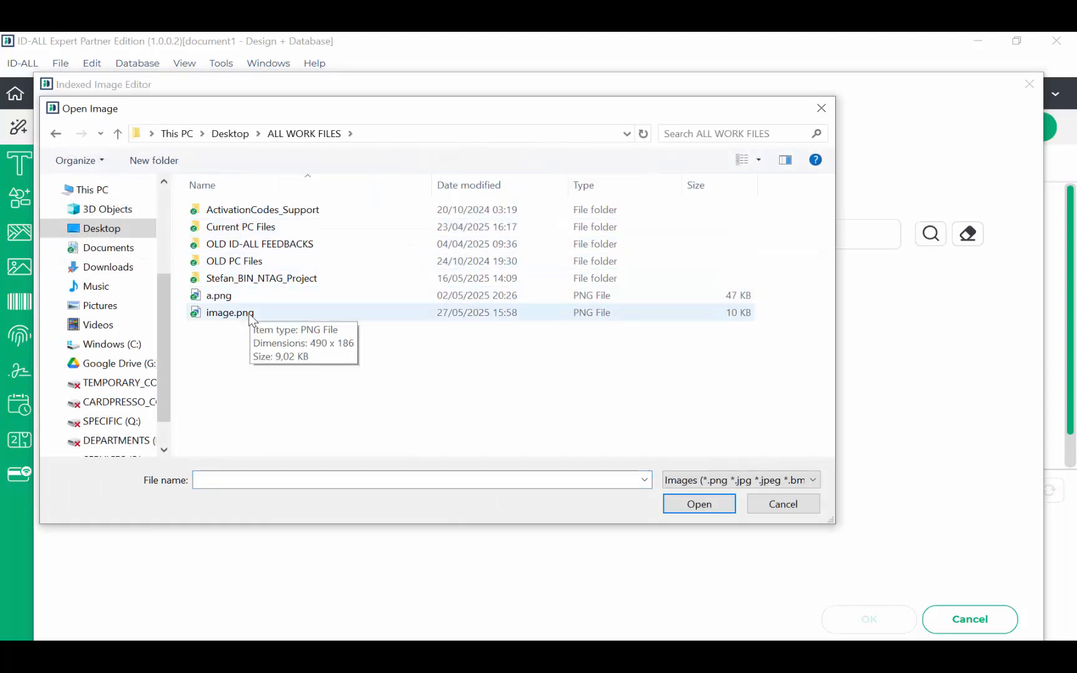
pyautogui.click(106, 229)
pyautogui.click(109, 248)
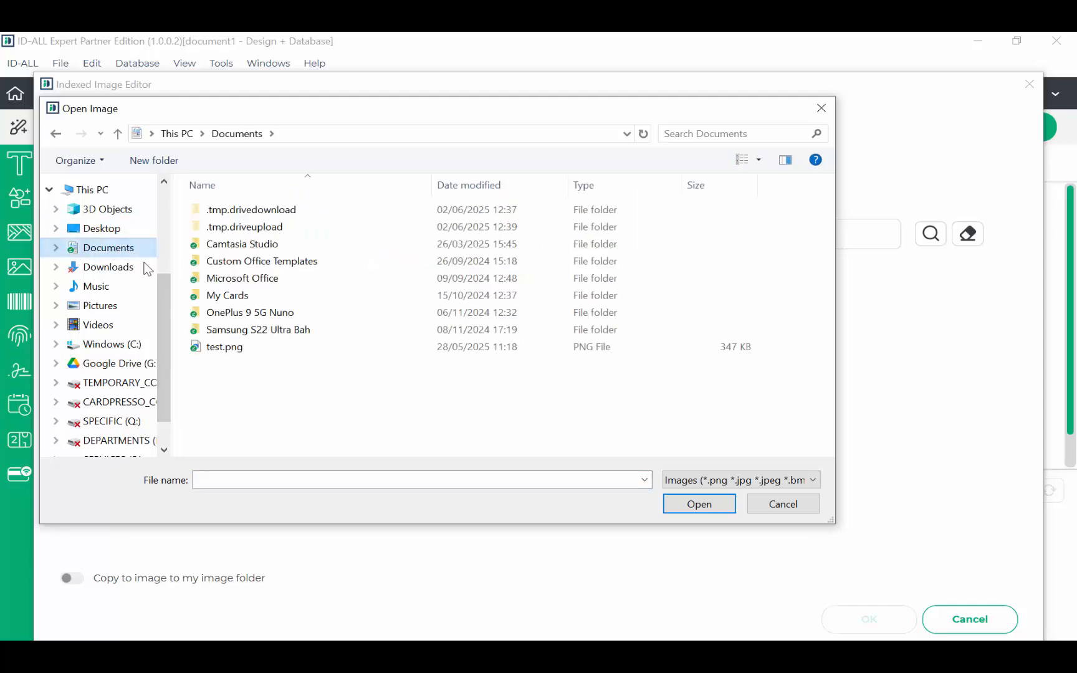
pyautogui.doubleClick(238, 347)
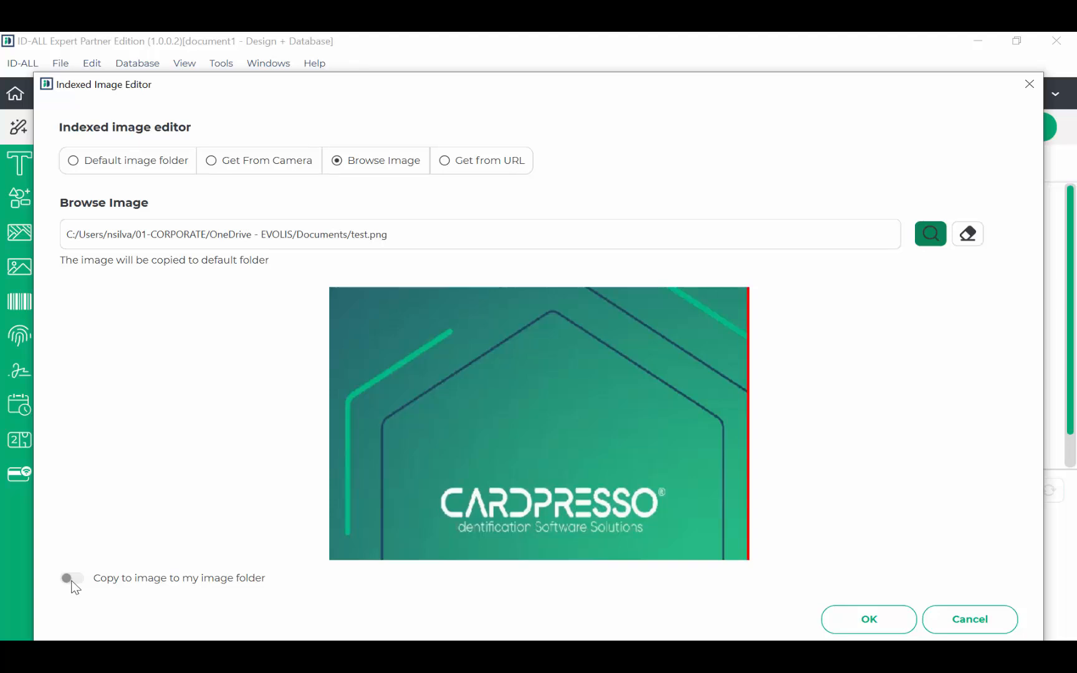
pyautogui.click(71, 580)
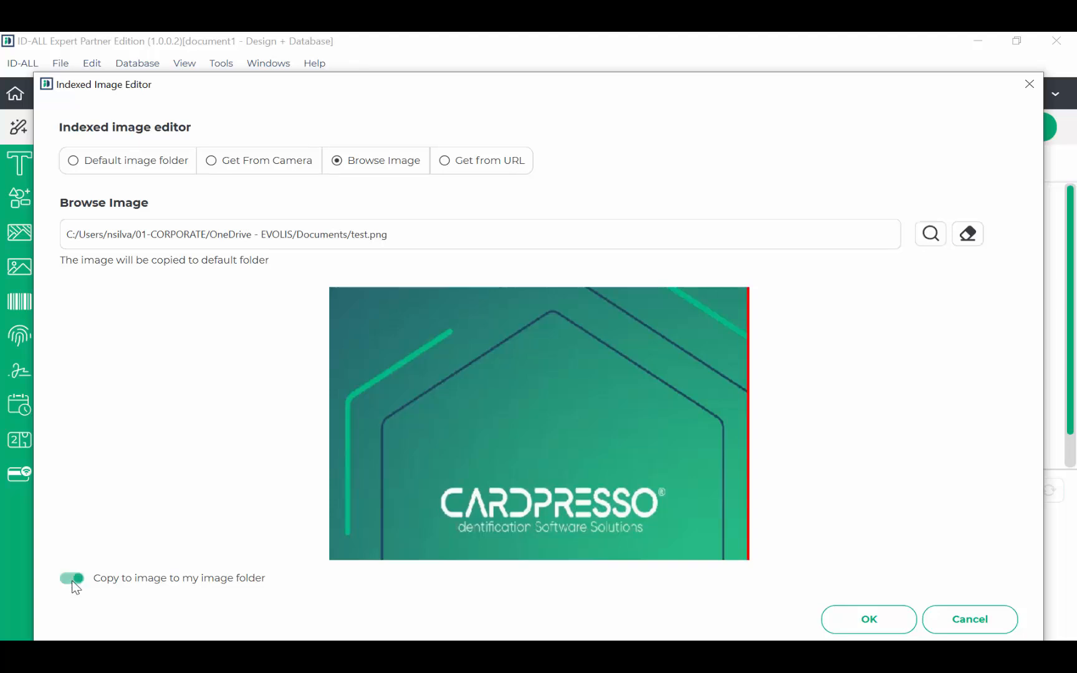
pyautogui.click(890, 619)
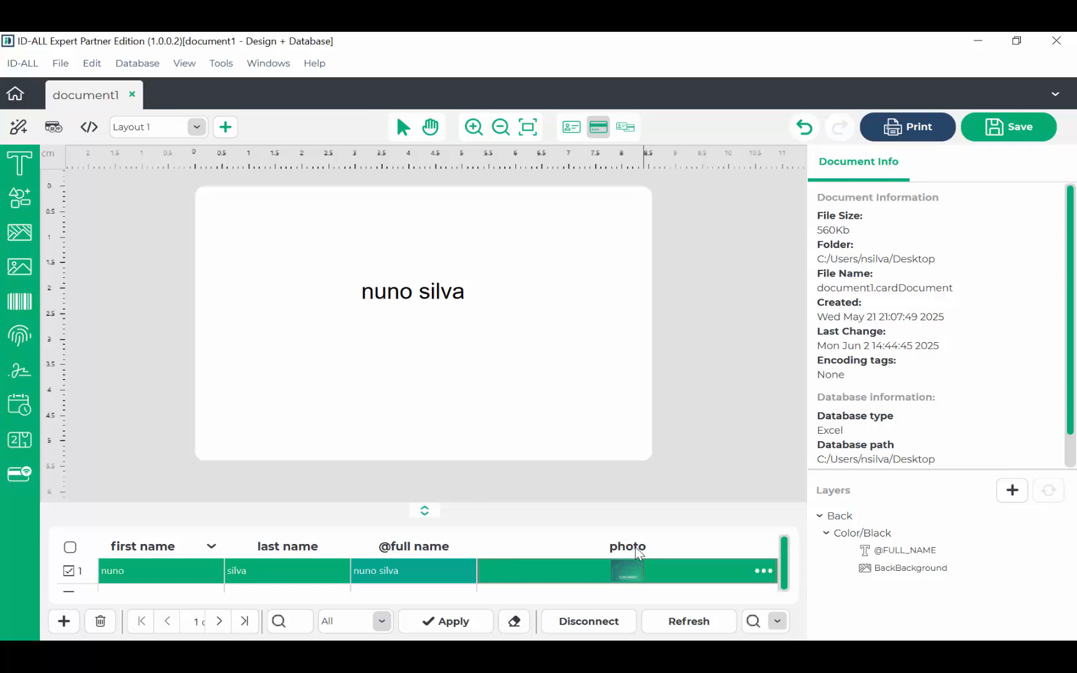
pyautogui.moveTo(409, 362); pyautogui.dragTo(408, 360)
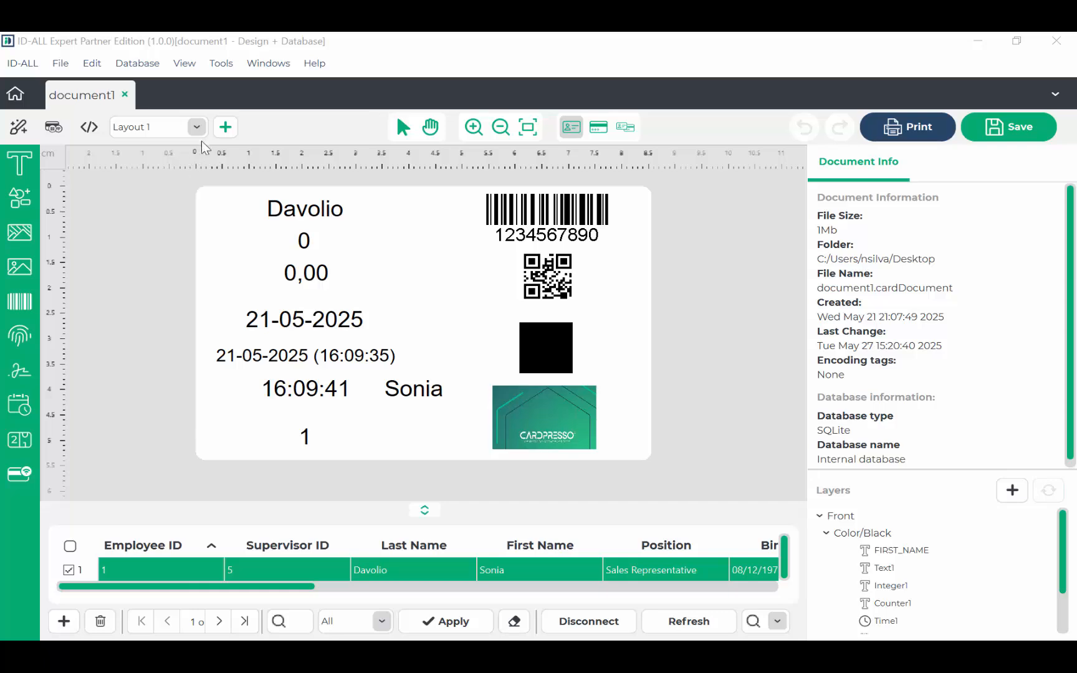
pyautogui.click(226, 128)
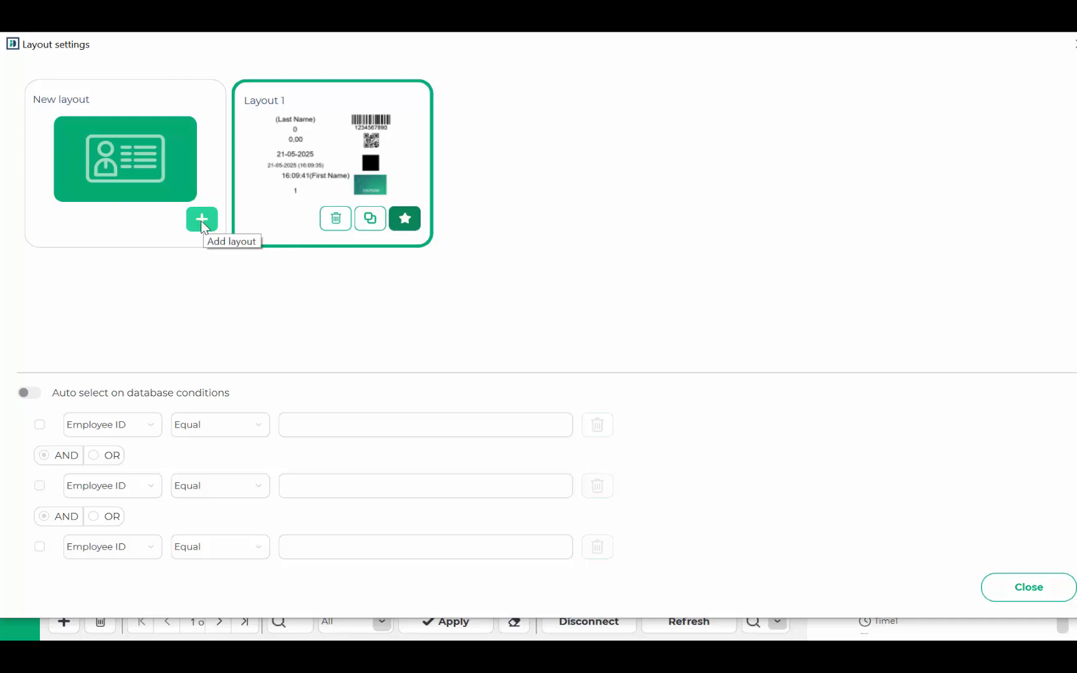
pyautogui.click(370, 217)
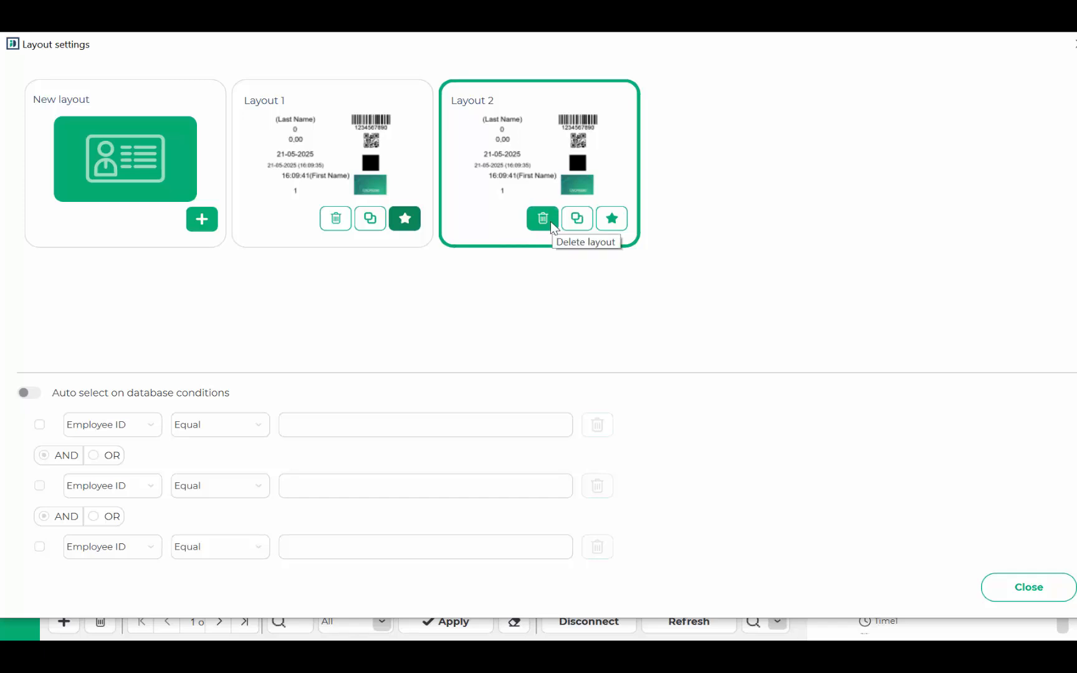
pyautogui.click(1029, 587)
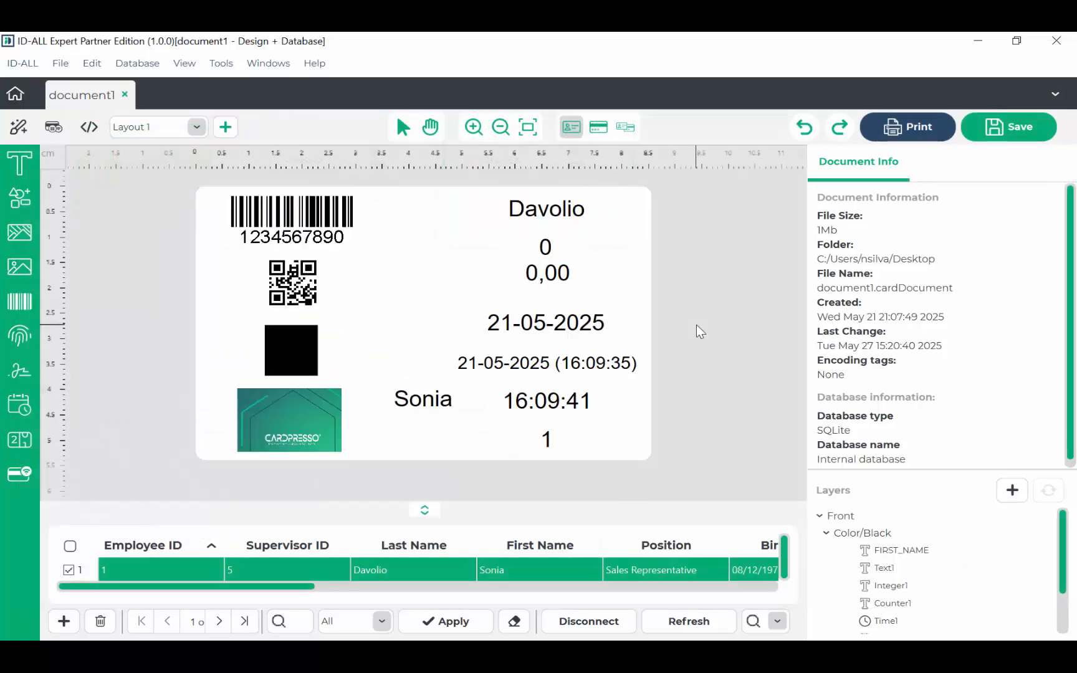
pyautogui.click(197, 127)
pyautogui.click(170, 177)
pyautogui.click(196, 128)
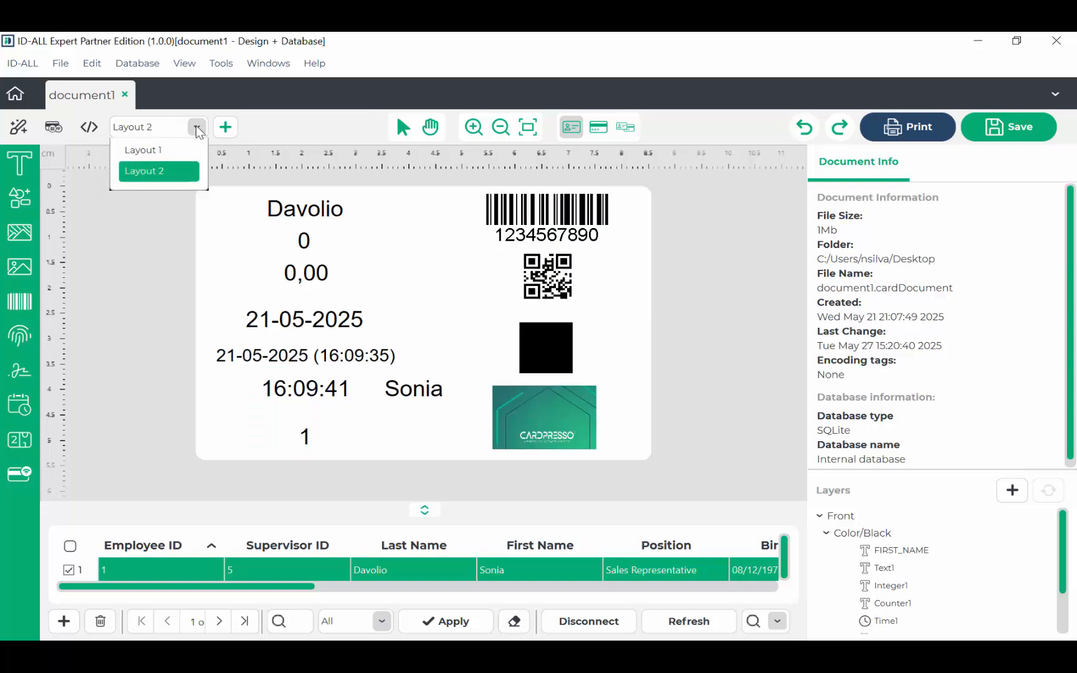
pyautogui.click(177, 157)
pyautogui.click(196, 128)
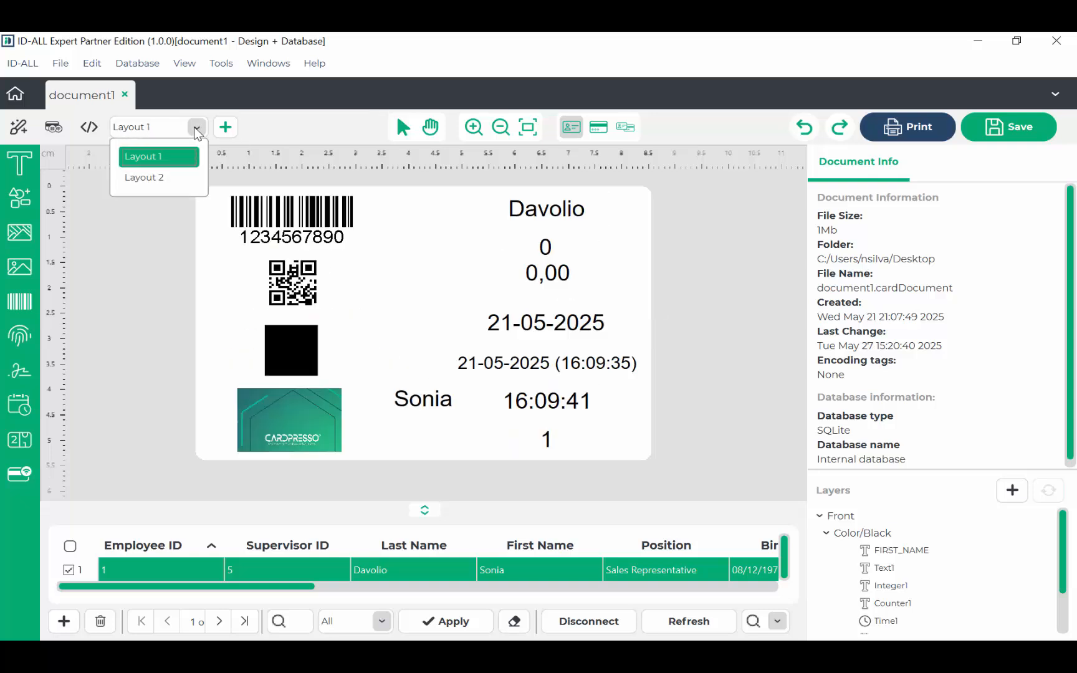
pyautogui.click(231, 131)
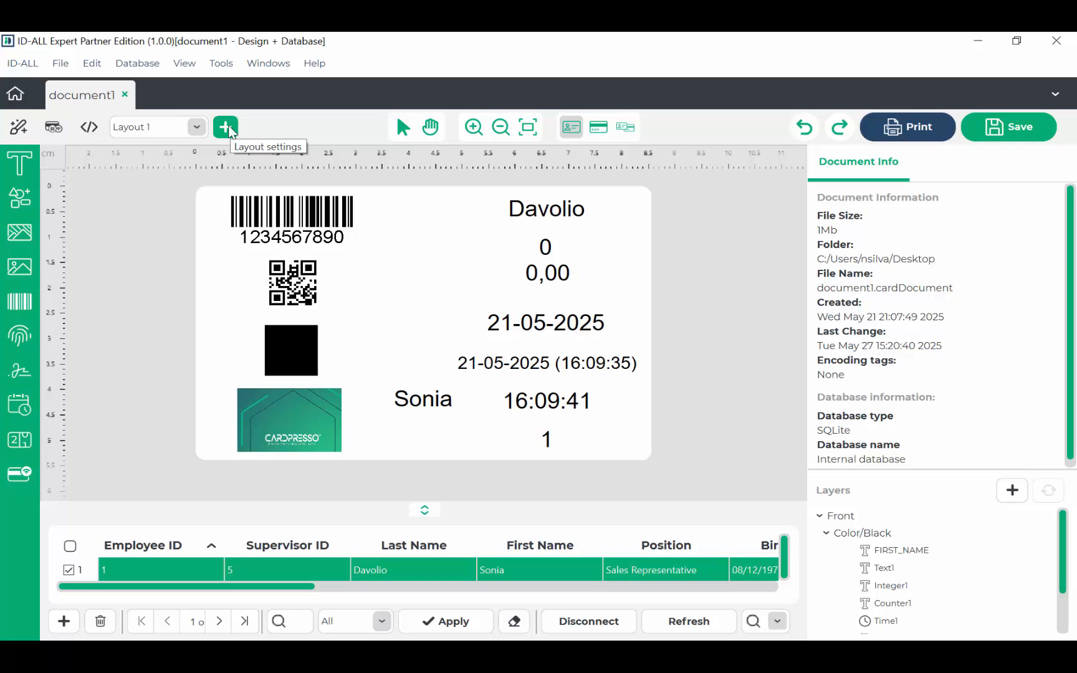
# Enable auto-select for Layout 1 with a Position Contains 'Sal' condition
pyautogui.click(230, 129)
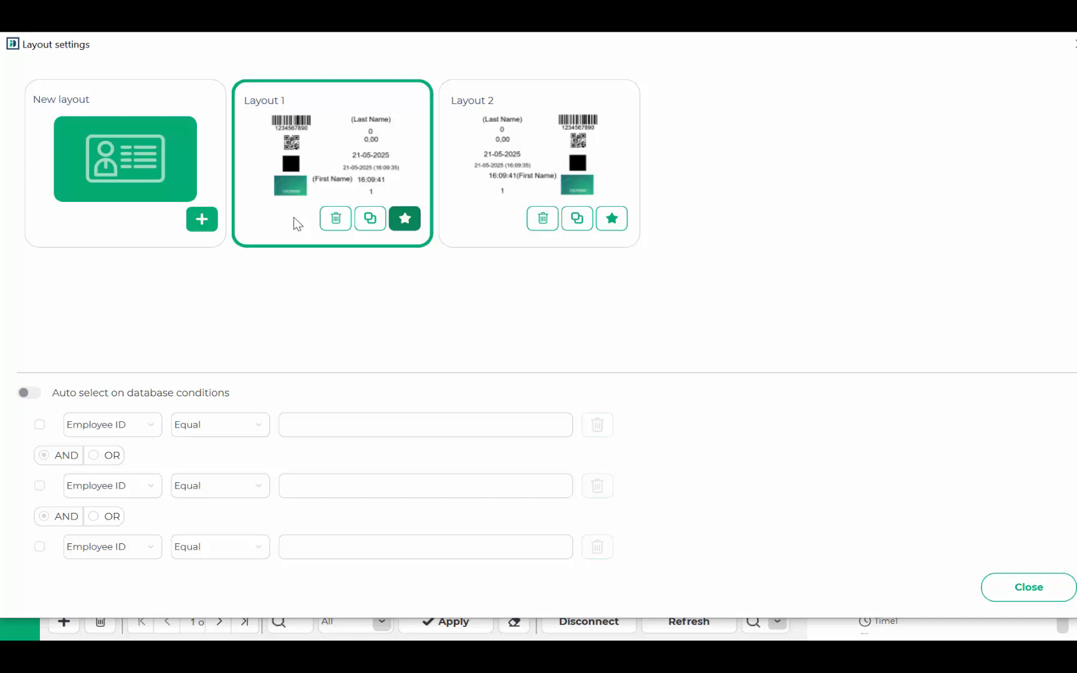
pyautogui.click(35, 390)
pyautogui.click(43, 427)
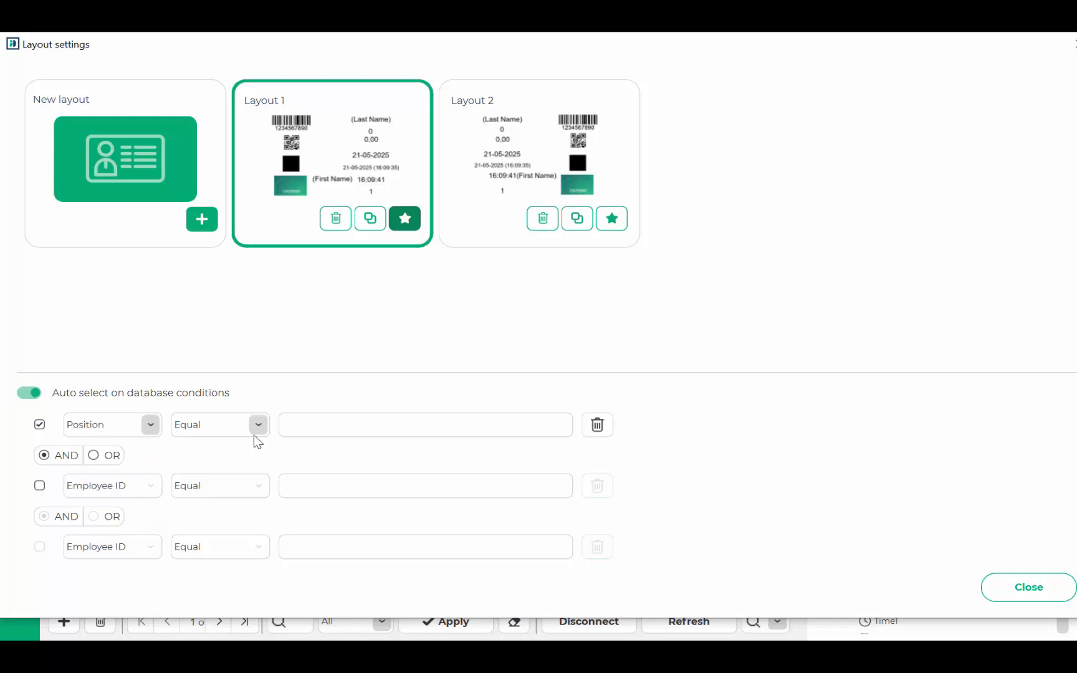
pyautogui.click(253, 425)
pyautogui.click(207, 497)
pyautogui.click(303, 425)
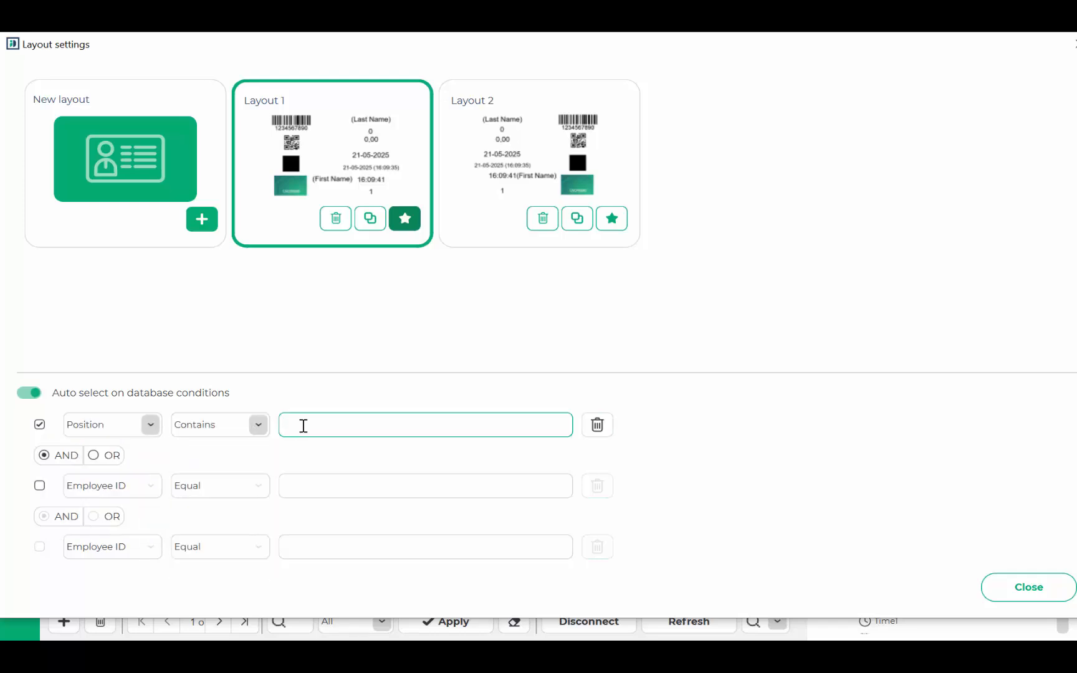
pyautogui.write('Sales')
# Enable auto-select for Layout 2 with a Position Not contains condition
pyautogui.click(497, 173)
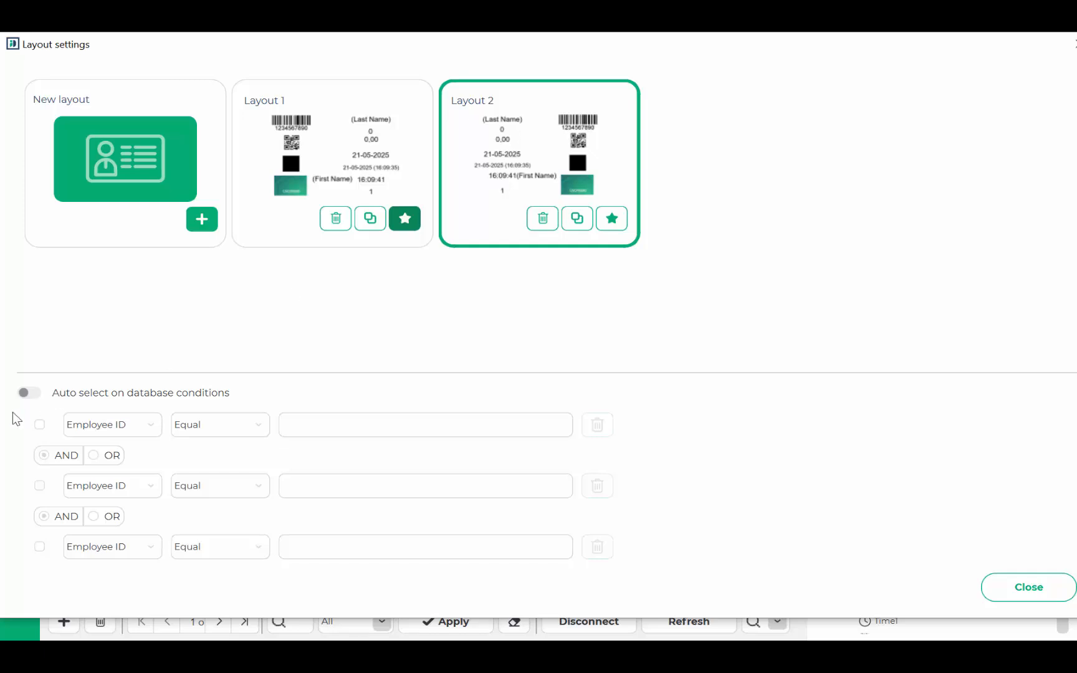
pyautogui.click(37, 394)
pyautogui.click(40, 424)
pyautogui.click(129, 424)
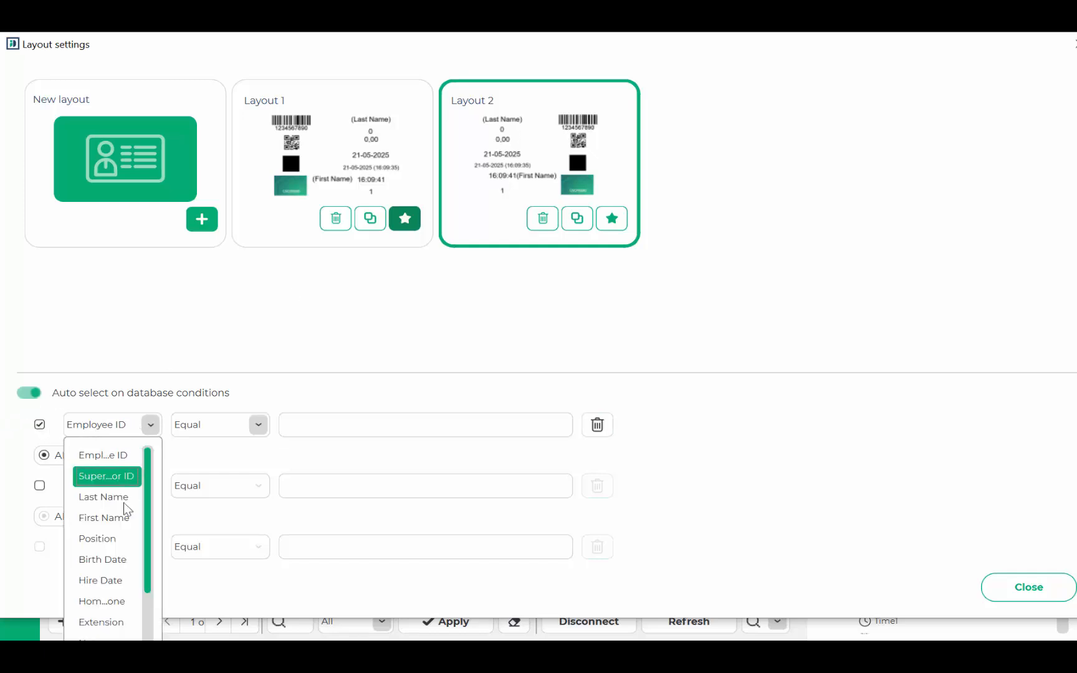
pyautogui.click(117, 539)
pyautogui.click(237, 424)
pyautogui.click(218, 514)
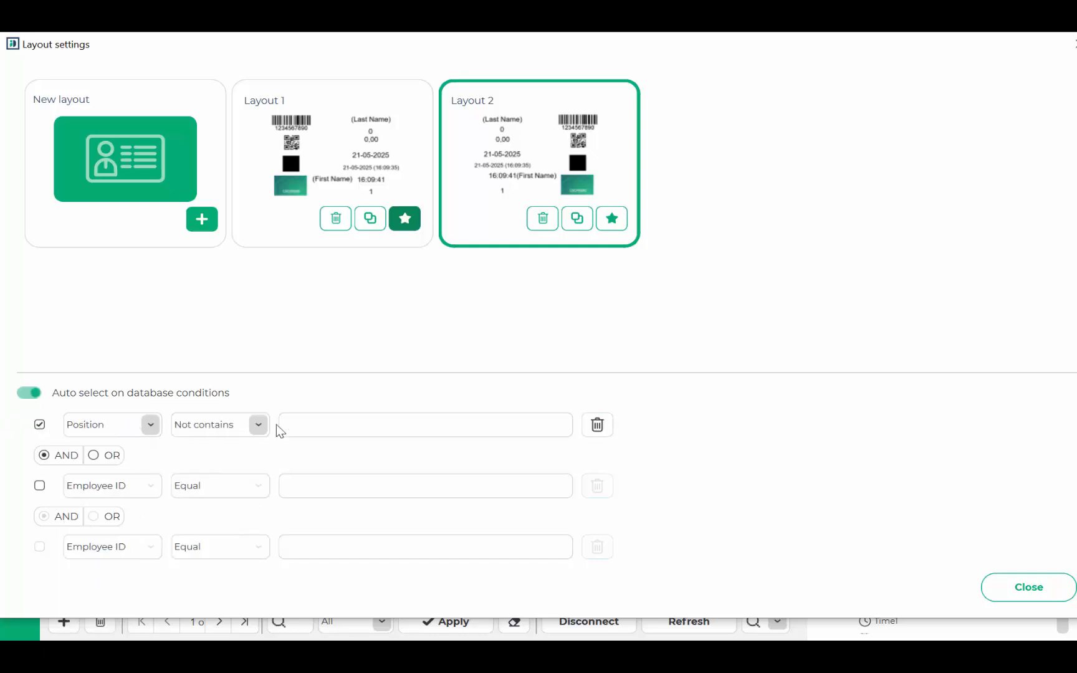
pyautogui.click(302, 417)
# Enter 'Sales' as Layout 2's condition value, close layout settings, and step forward to record 9
pyautogui.write('Sales')
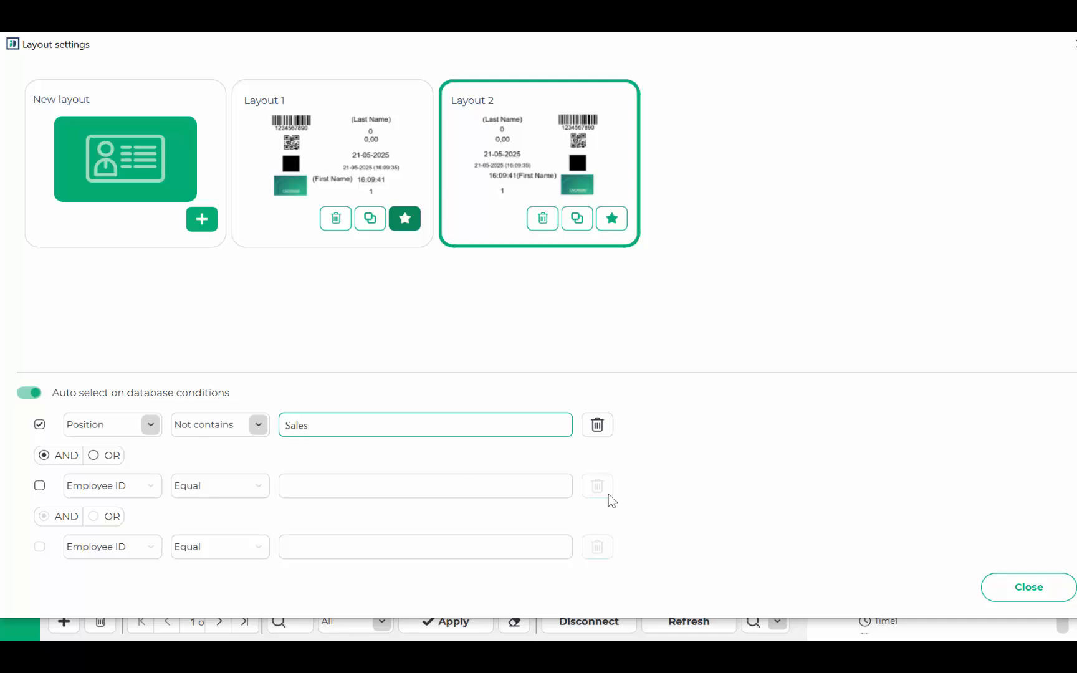
pyautogui.click(1027, 589)
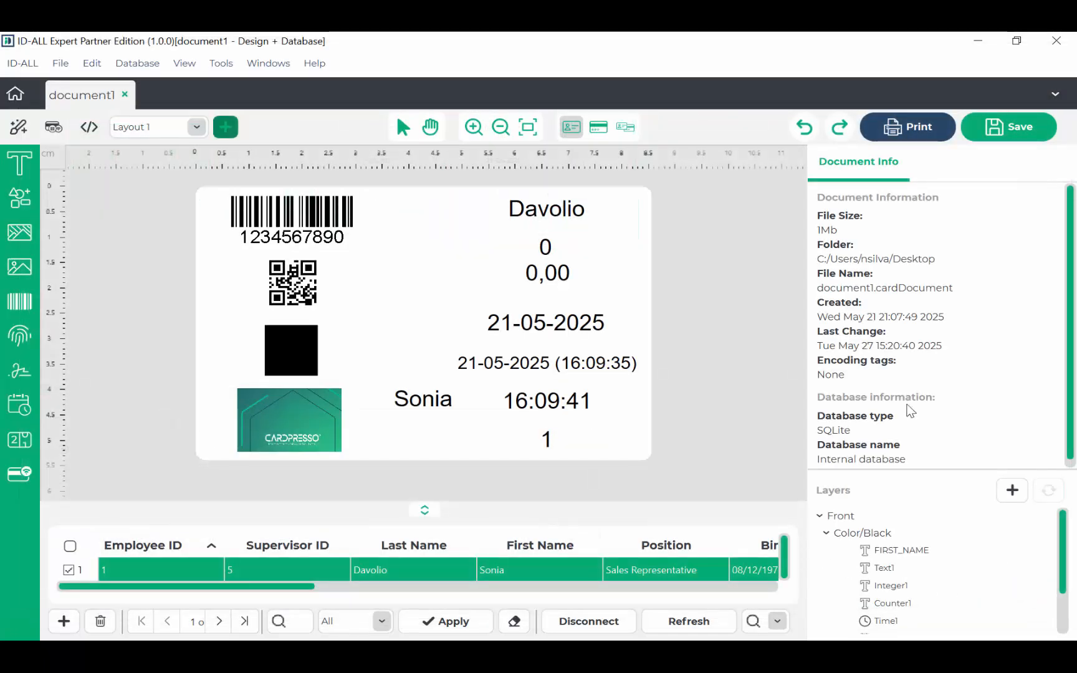
pyautogui.click(219, 621)
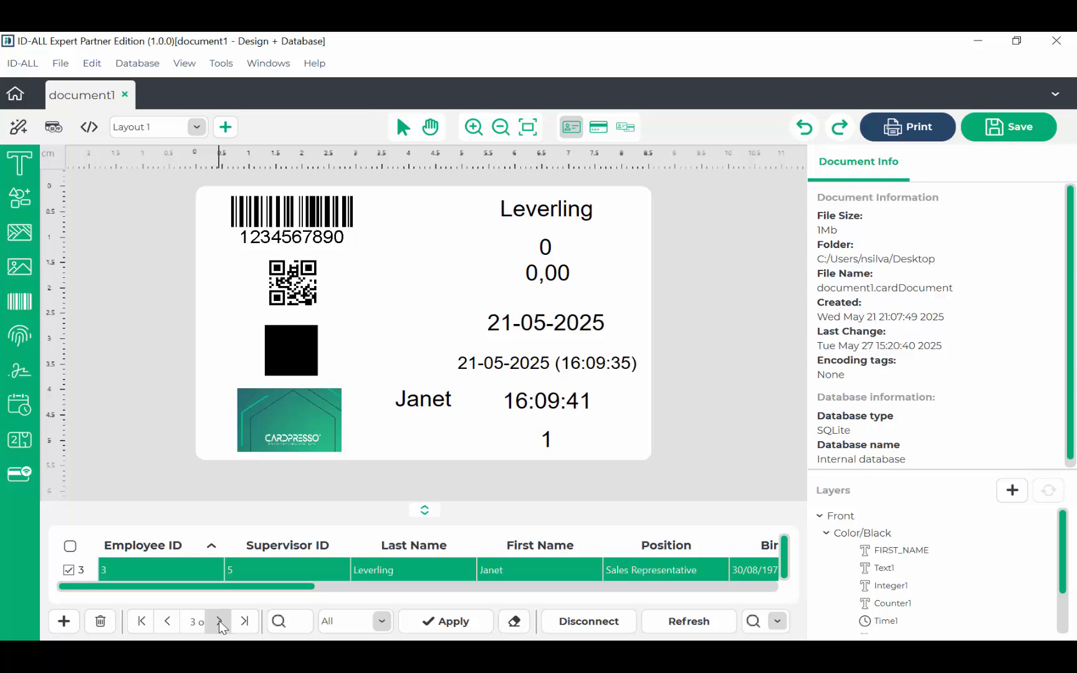
pyautogui.click(219, 622)
pyautogui.click(220, 621)
pyautogui.click(219, 622)
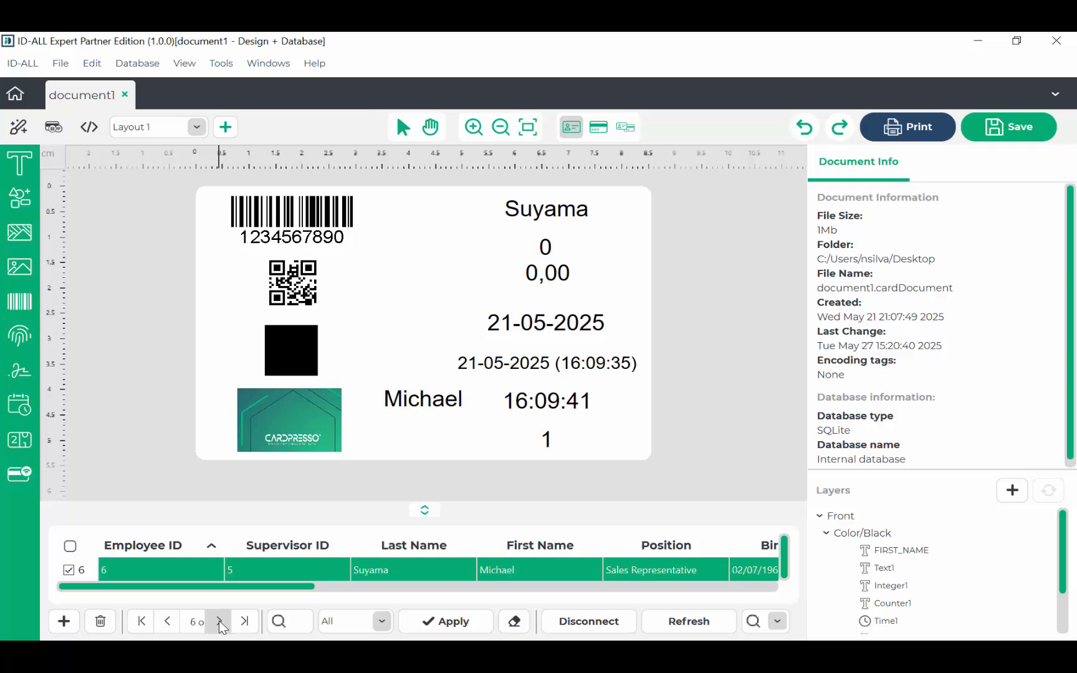
pyautogui.click(220, 622)
pyautogui.click(219, 621)
pyautogui.click(219, 621)
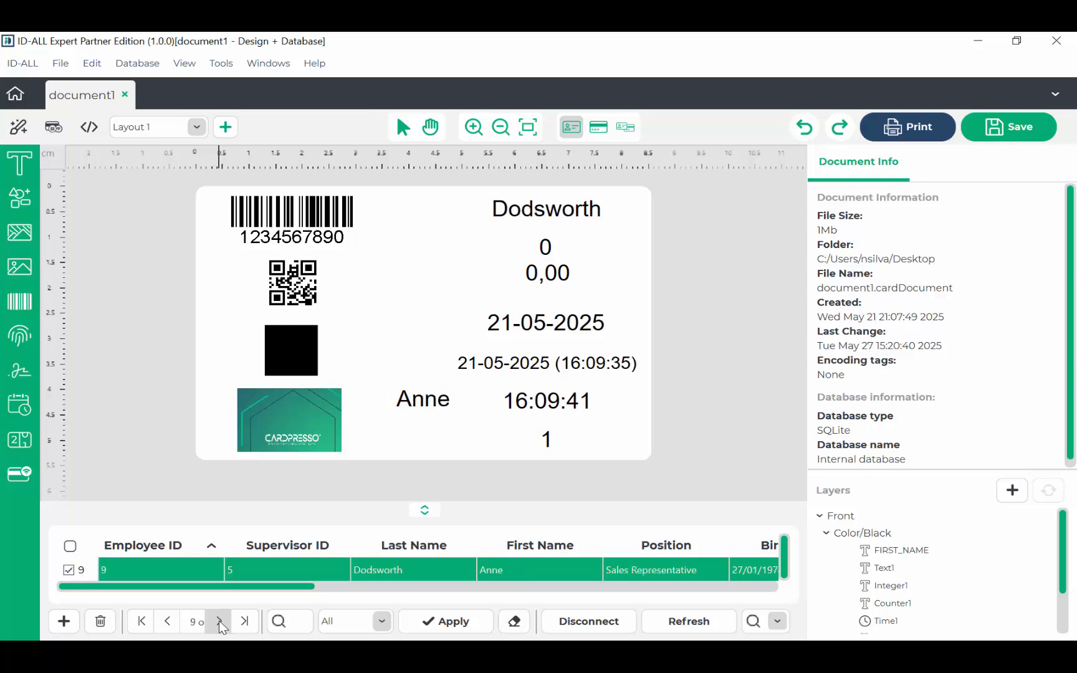
pyautogui.click(219, 621)
pyautogui.click(219, 622)
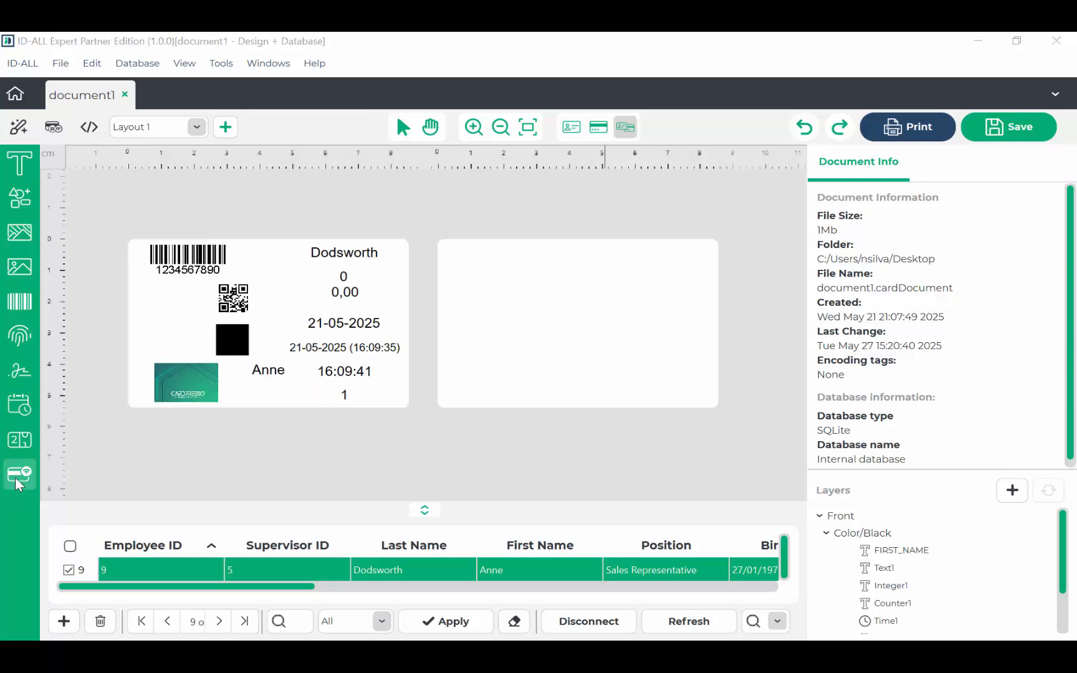
# Select Magnetic Hico, Contact SLE 4442 and Contactless Mifare Classic encodings and confirm them
pyautogui.click(19, 475)
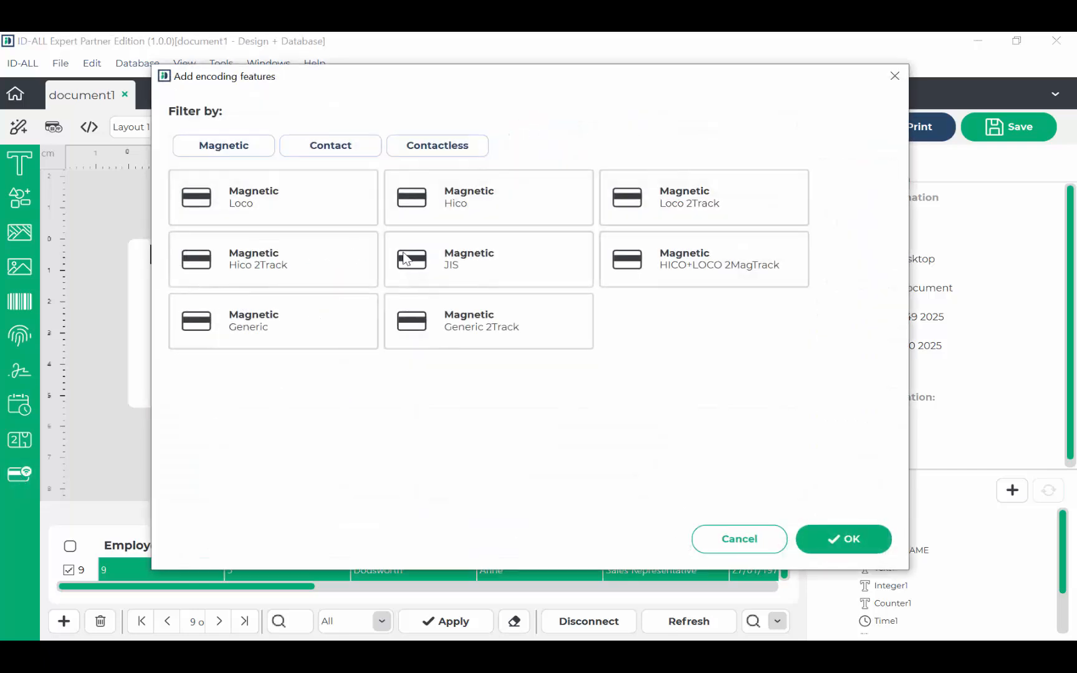
pyautogui.click(335, 146)
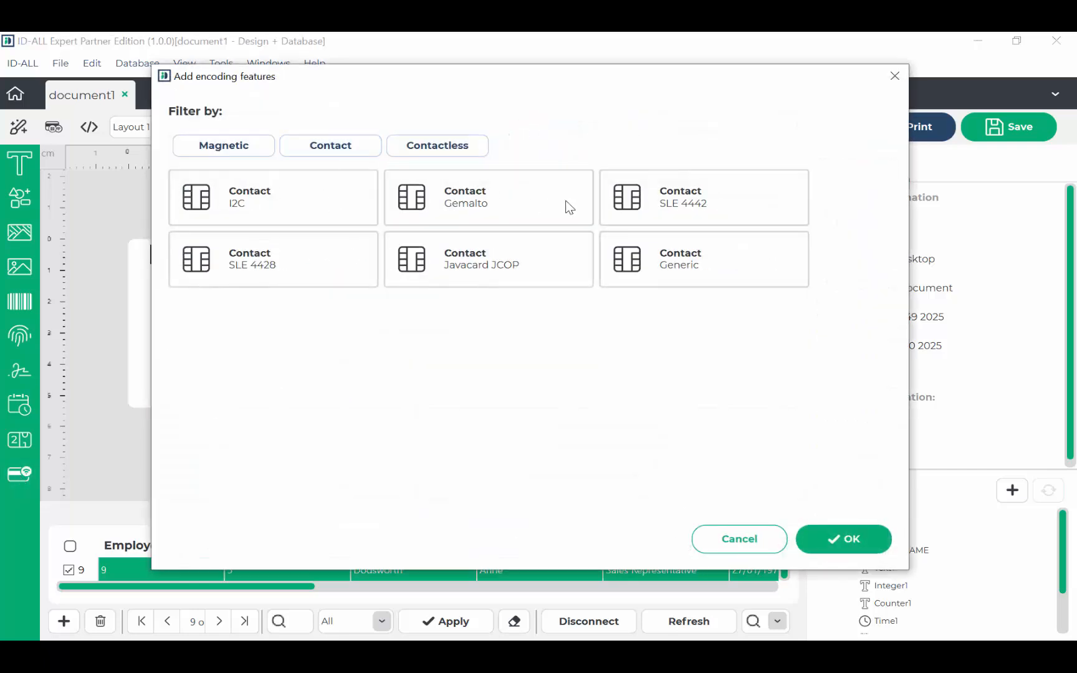
pyautogui.click(455, 147)
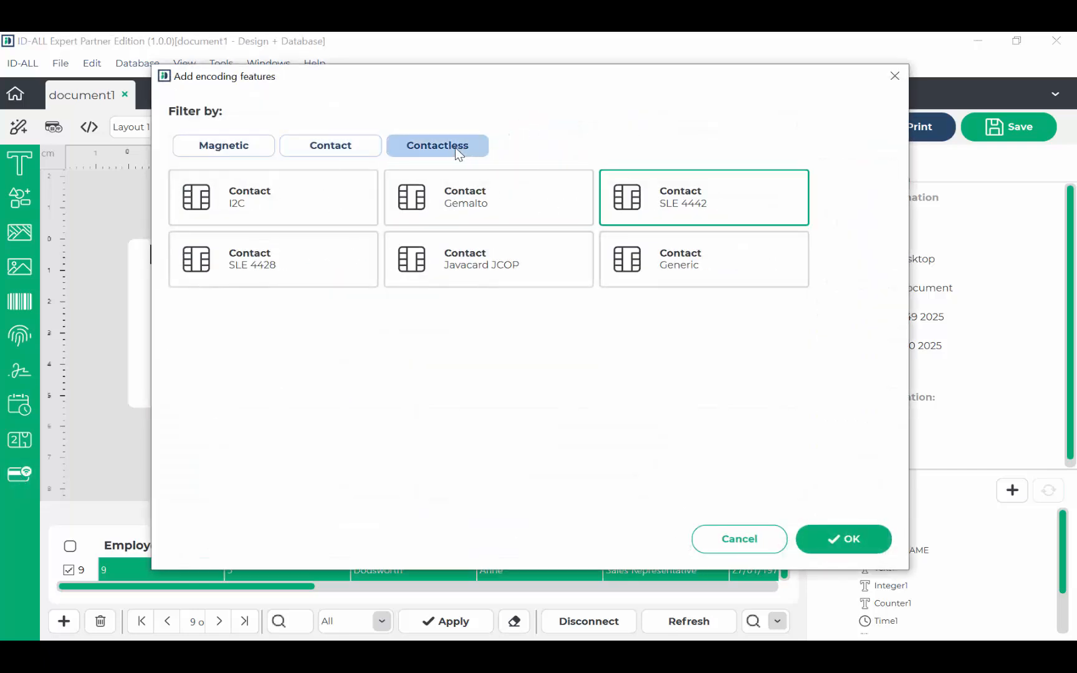
pyautogui.click(818, 537)
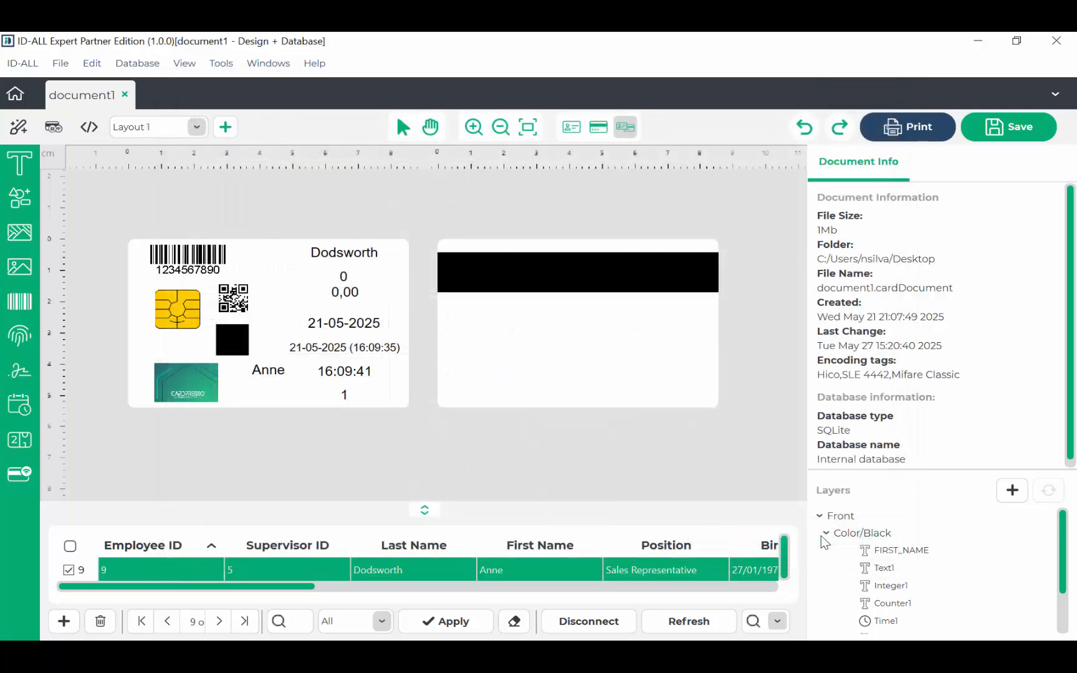
# In encoding mode, keep the magnetic track encoding only when data exists, with a fixed-value source
pyautogui.click(55, 131)
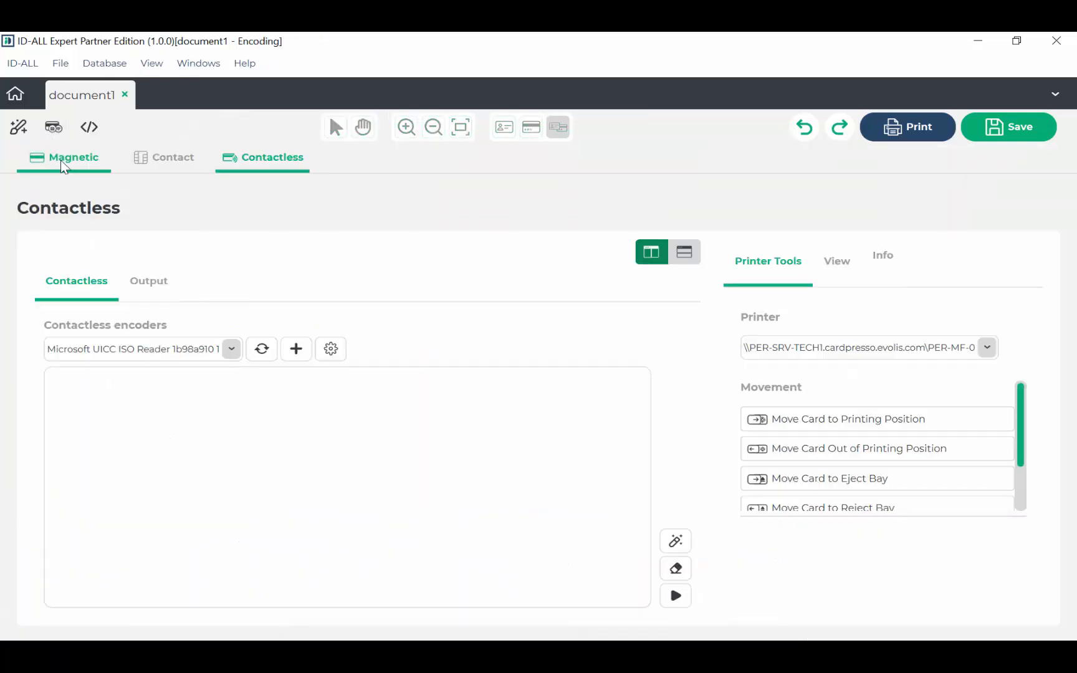
pyautogui.click(63, 159)
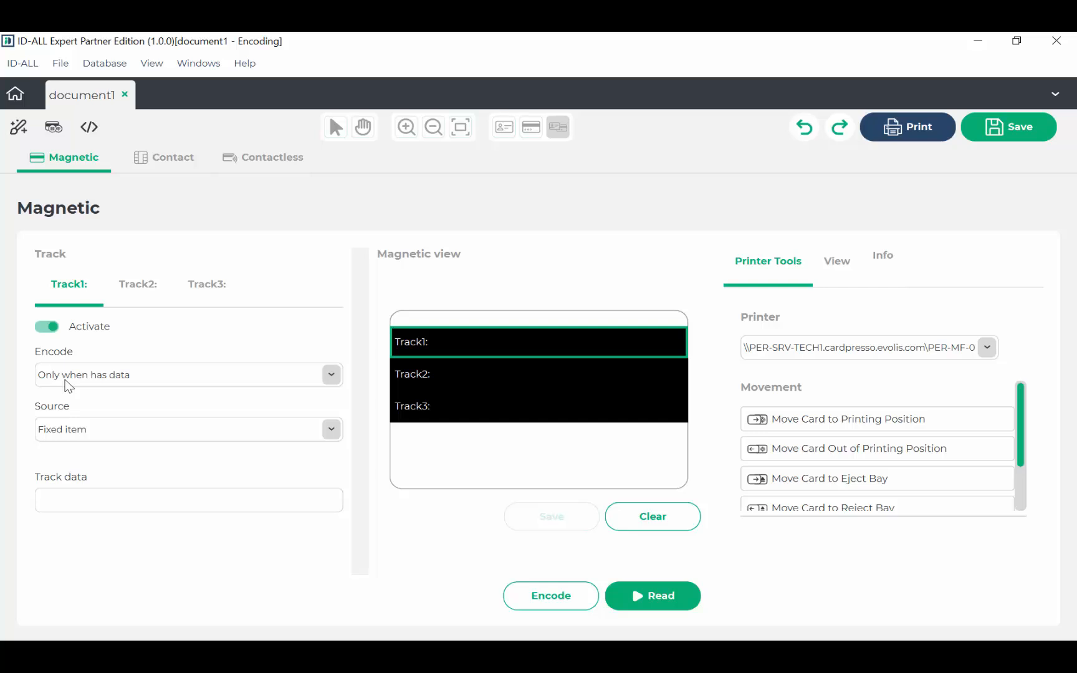
pyautogui.click(69, 377)
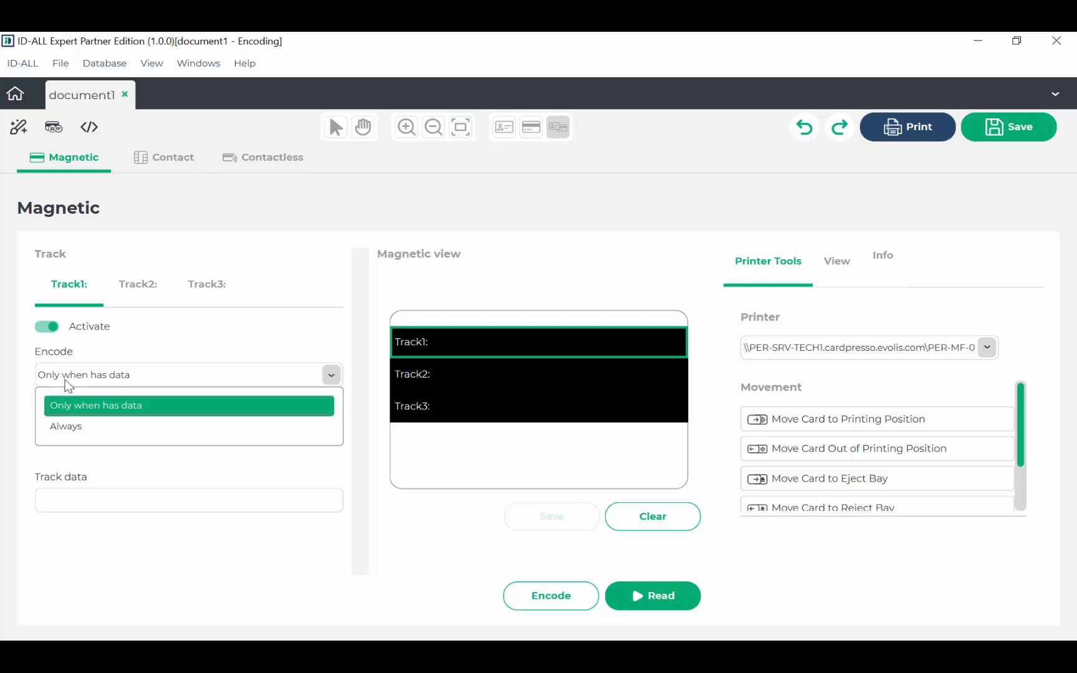
pyautogui.click(65, 380)
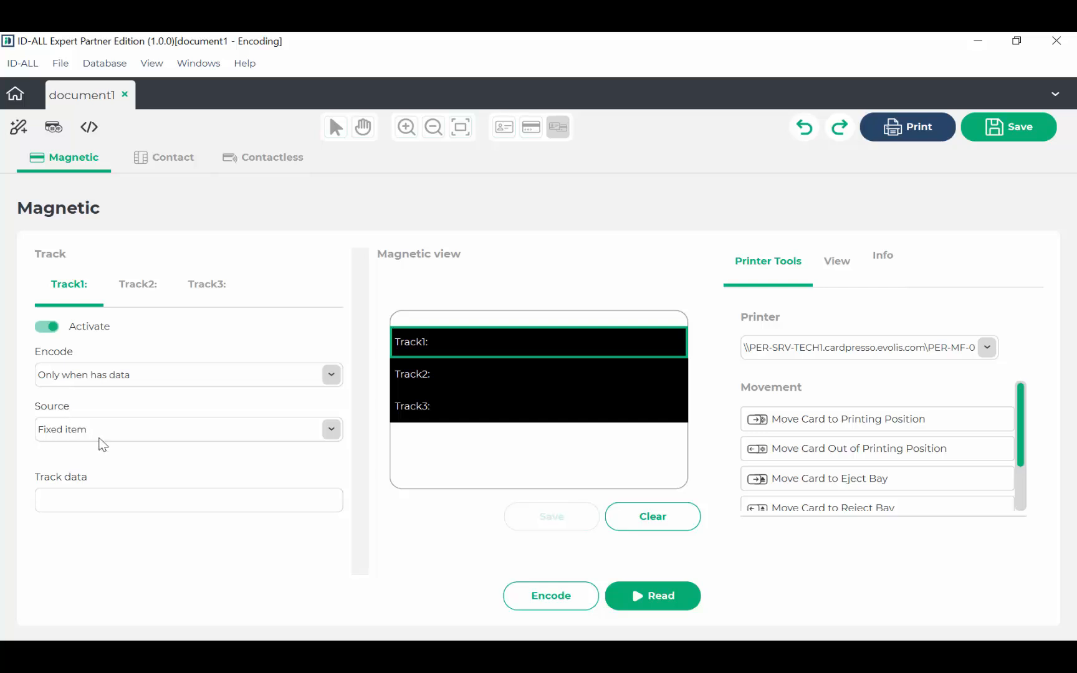
pyautogui.click(109, 430)
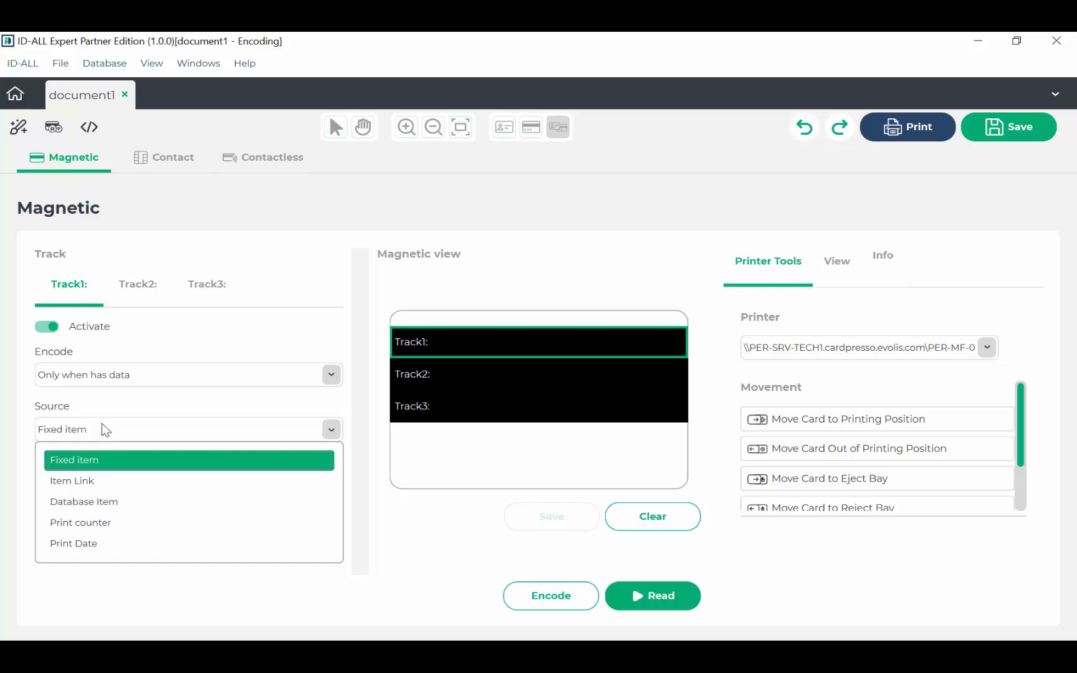
pyautogui.click(103, 428)
# Leave Track1 data empty and set Track2 data to 123
pyautogui.click(88, 497)
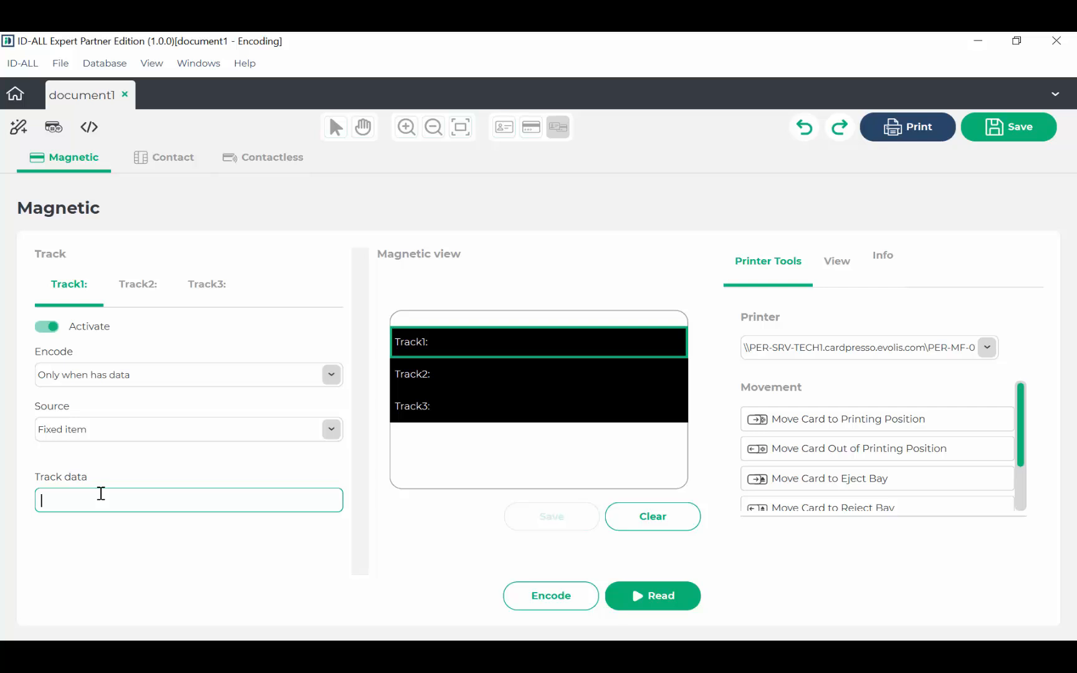
pyautogui.write('TEST')
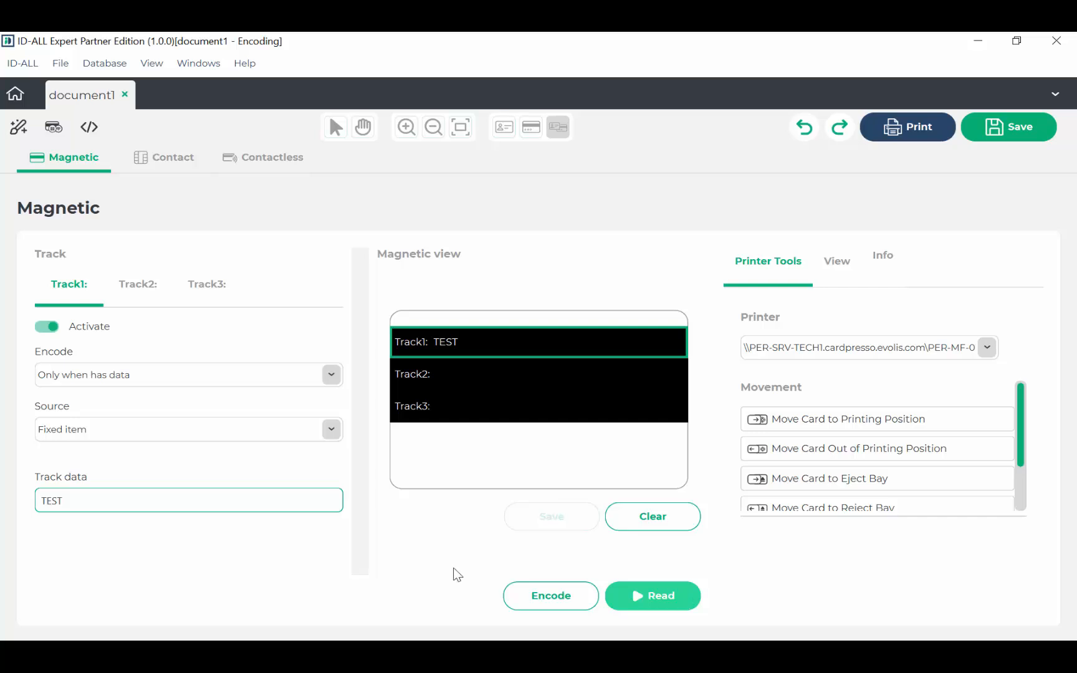
pyautogui.doubleClick(58, 499)
pyautogui.press('BackSpace')
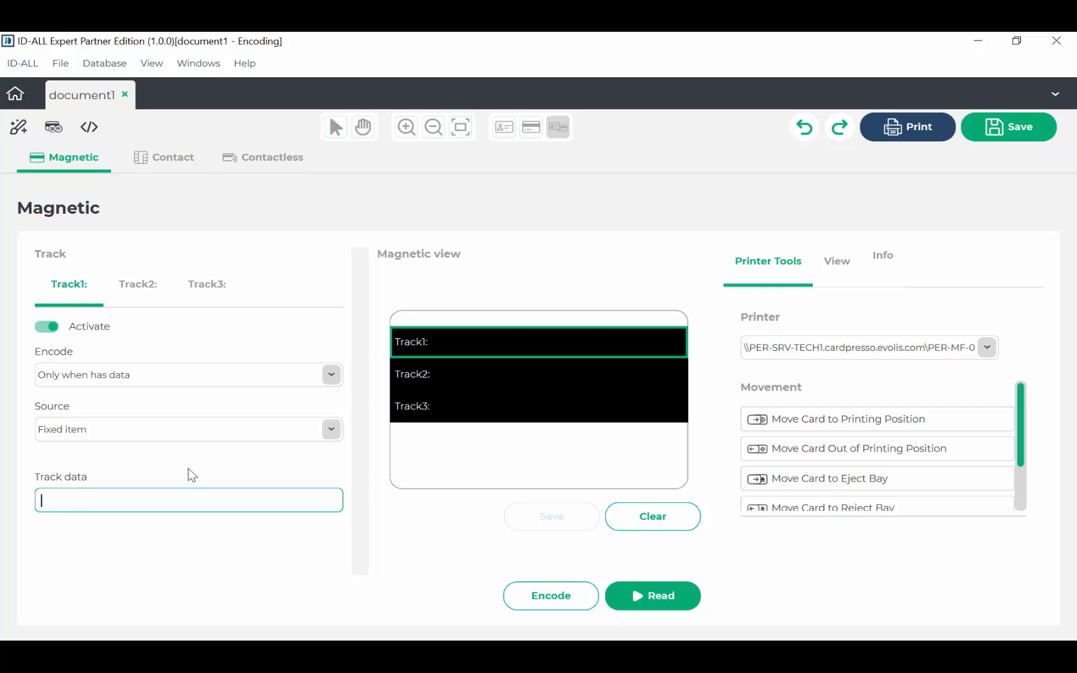
pyautogui.click(511, 383)
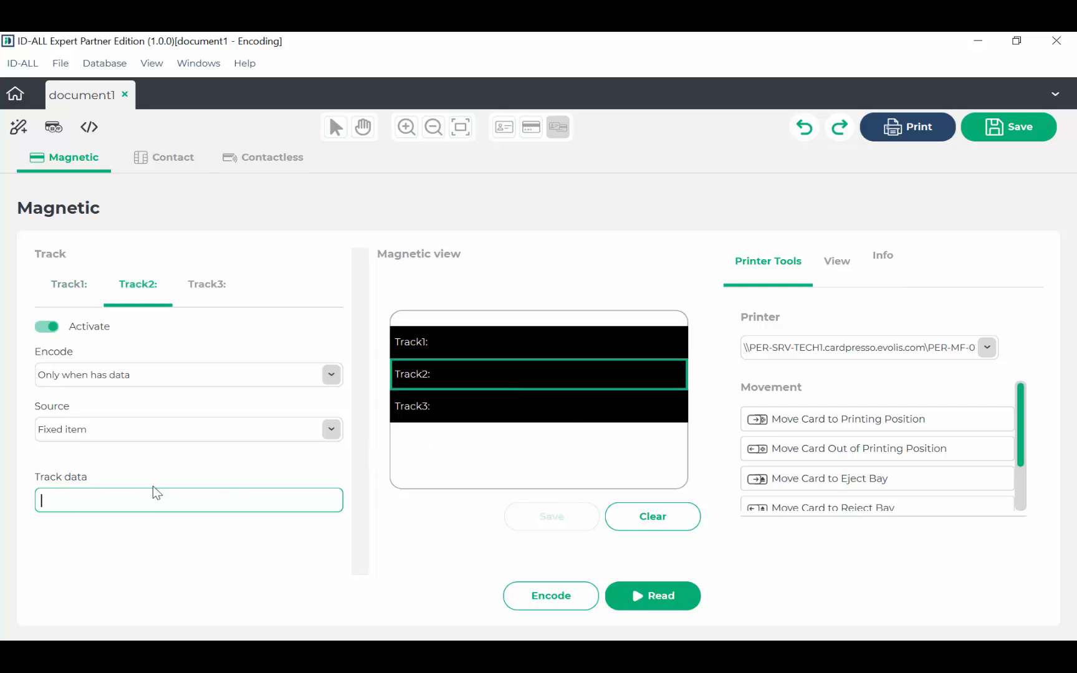
pyautogui.write('a')
pyautogui.write('1')
pyautogui.write('23')
pyautogui.press('Return')
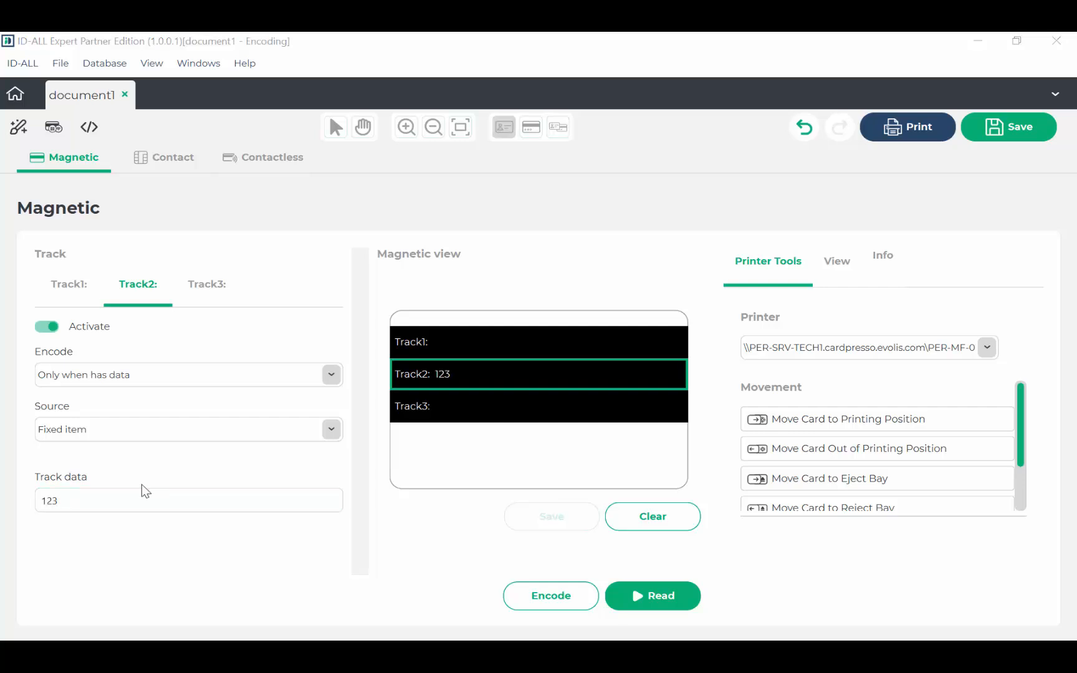
pyautogui.click(165, 166)
# Select the OMNIKEY CardMan 5x21-CL 0 encoder for contactless encoding
pyautogui.click(278, 162)
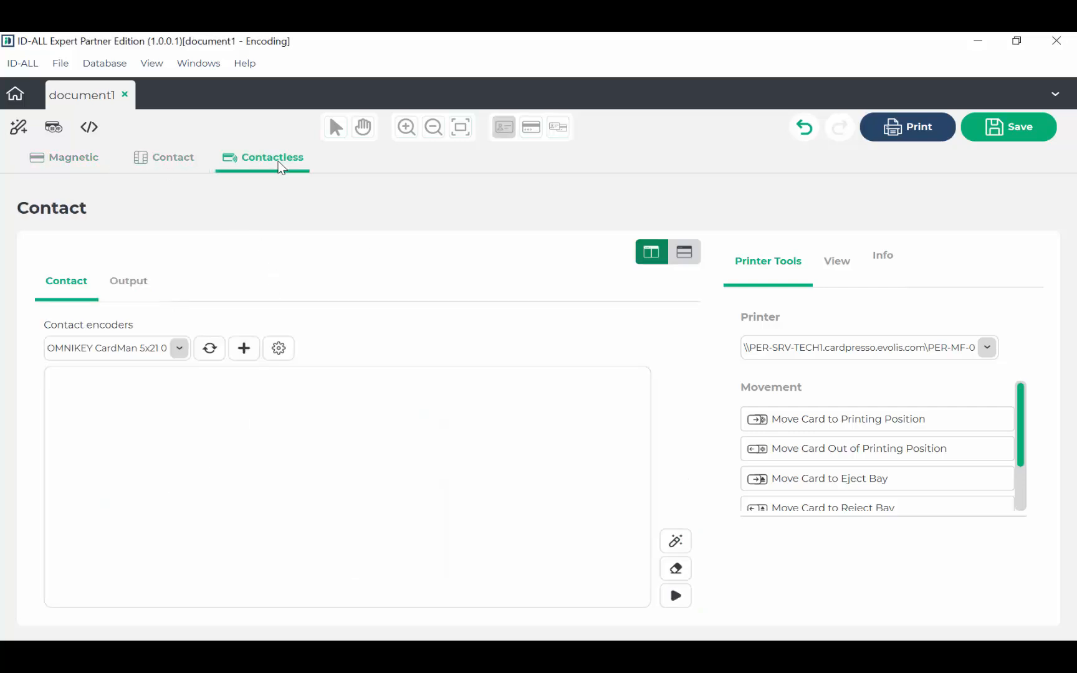
pyautogui.click(232, 349)
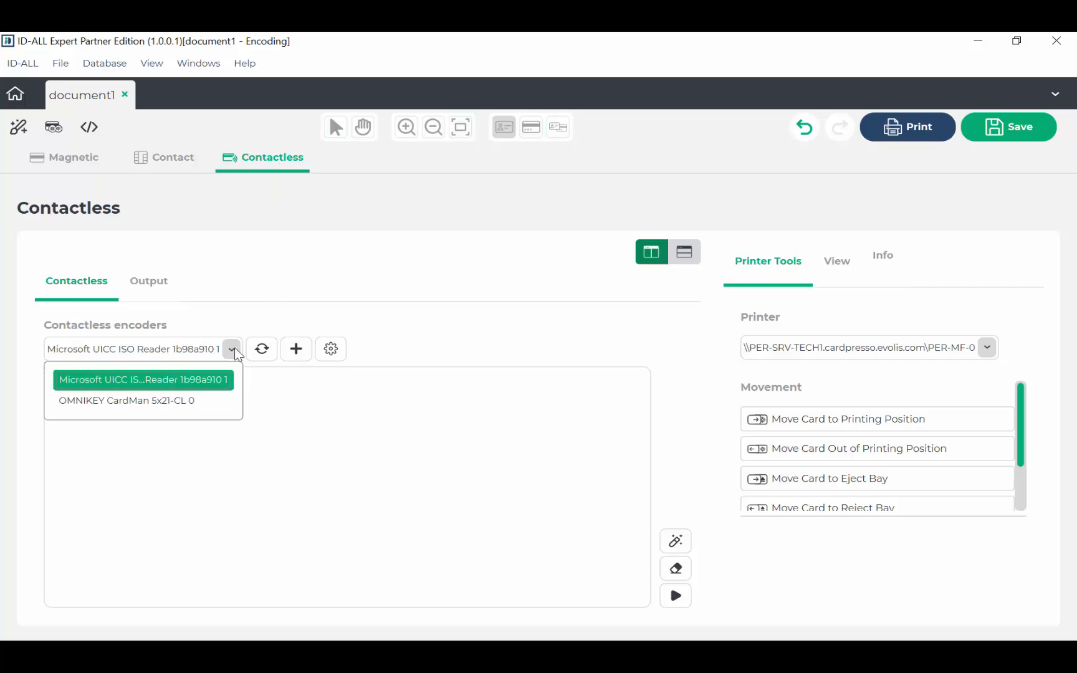
pyautogui.click(190, 403)
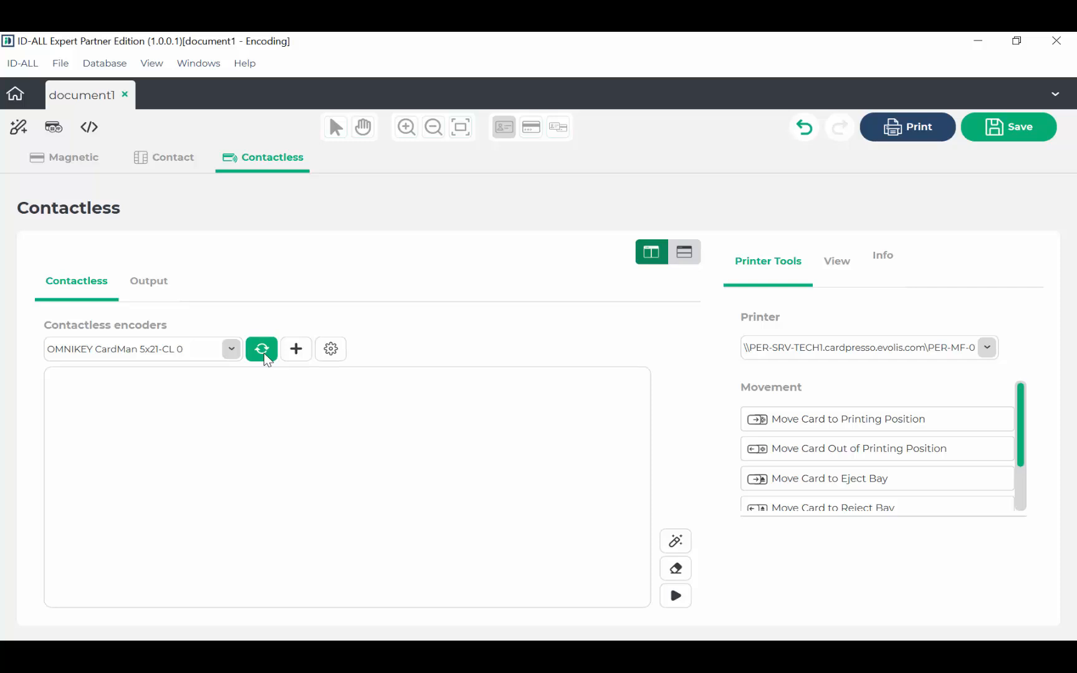
# Generate the read-and-log UID script via the wizard and add an app.alert("UID"); line
pyautogui.click(676, 541)
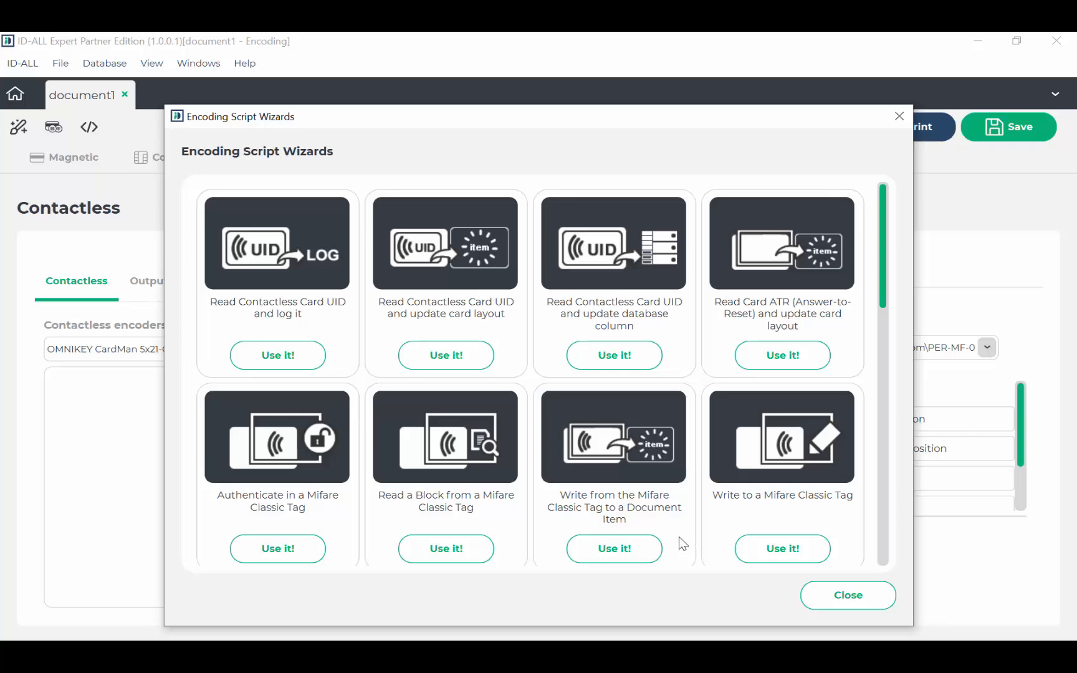
pyautogui.click(305, 364)
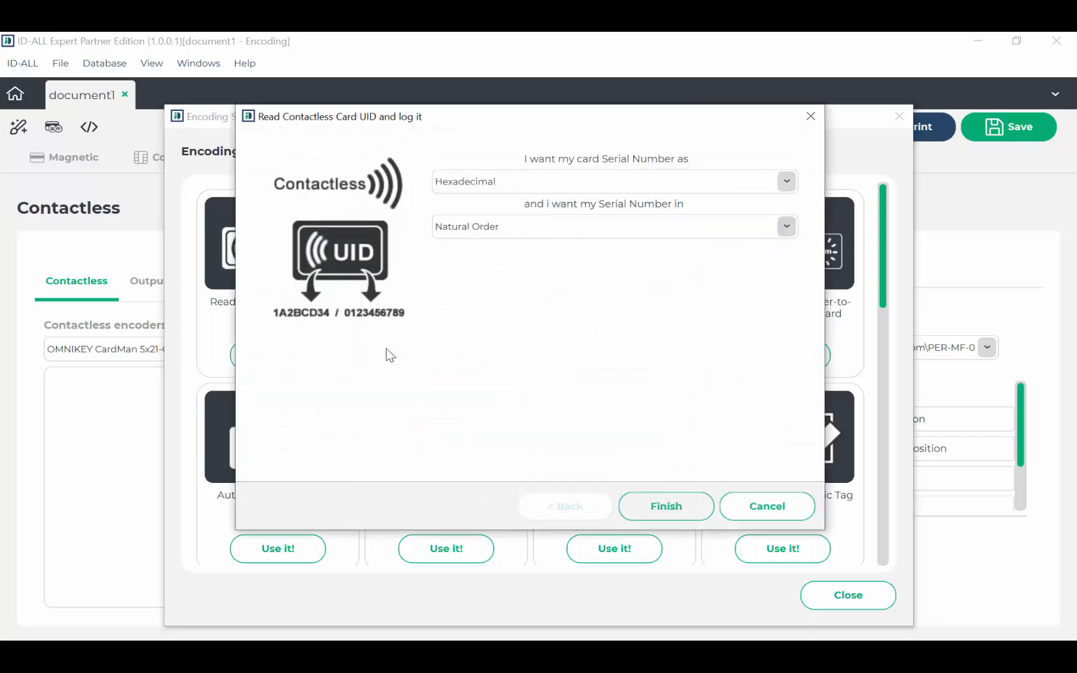
pyautogui.click(671, 506)
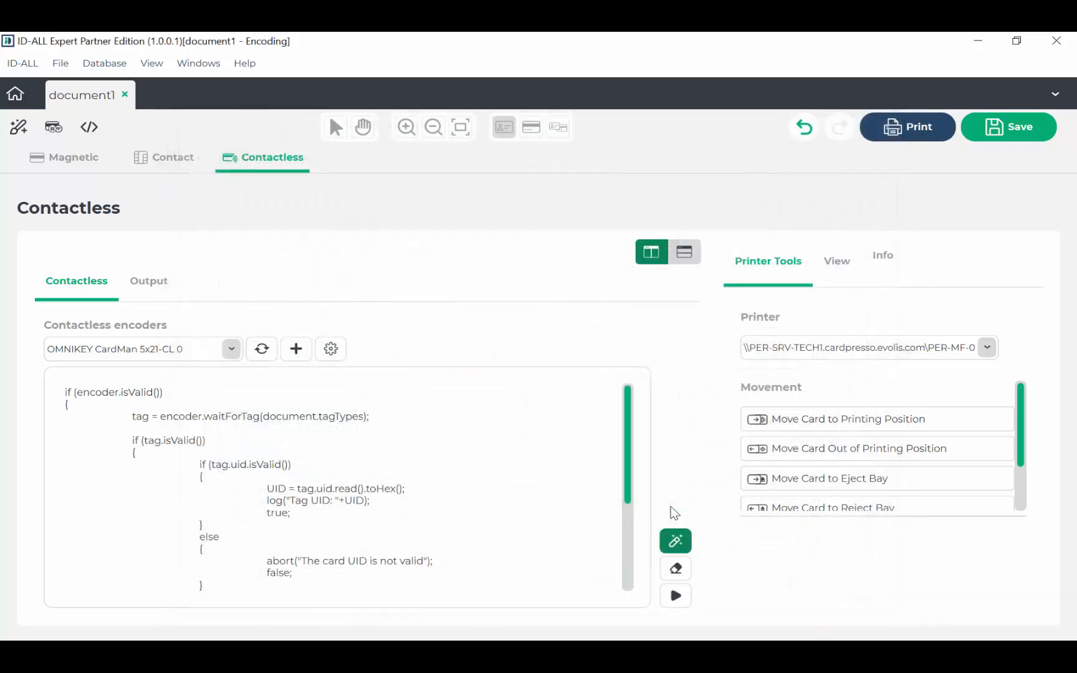
pyautogui.click(403, 497)
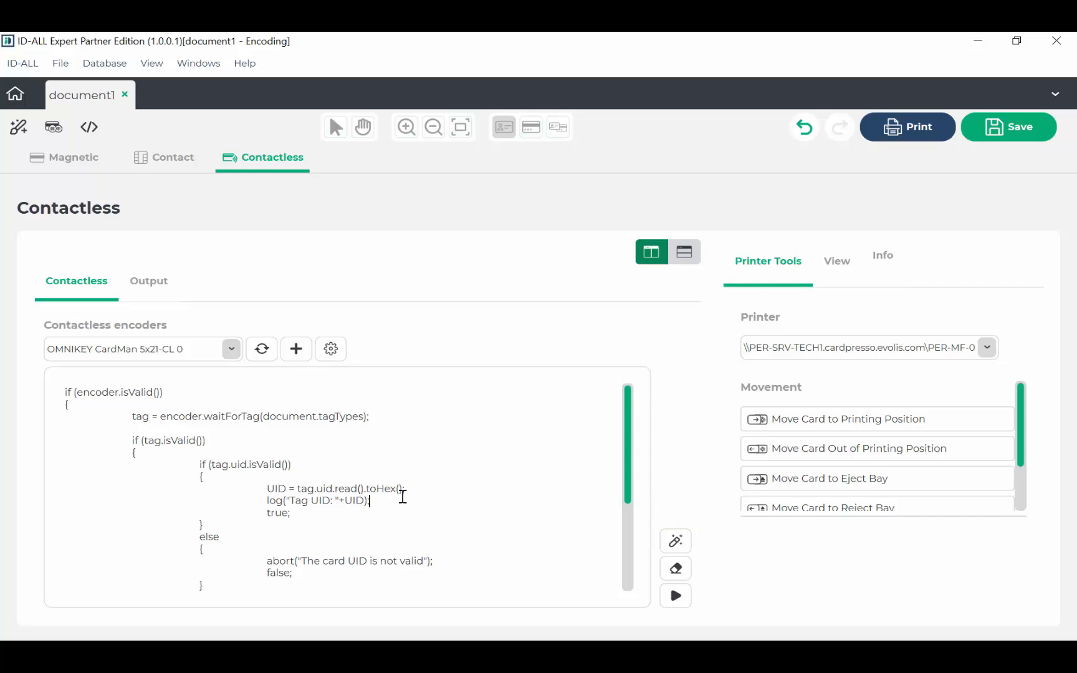
pyautogui.press('Return')
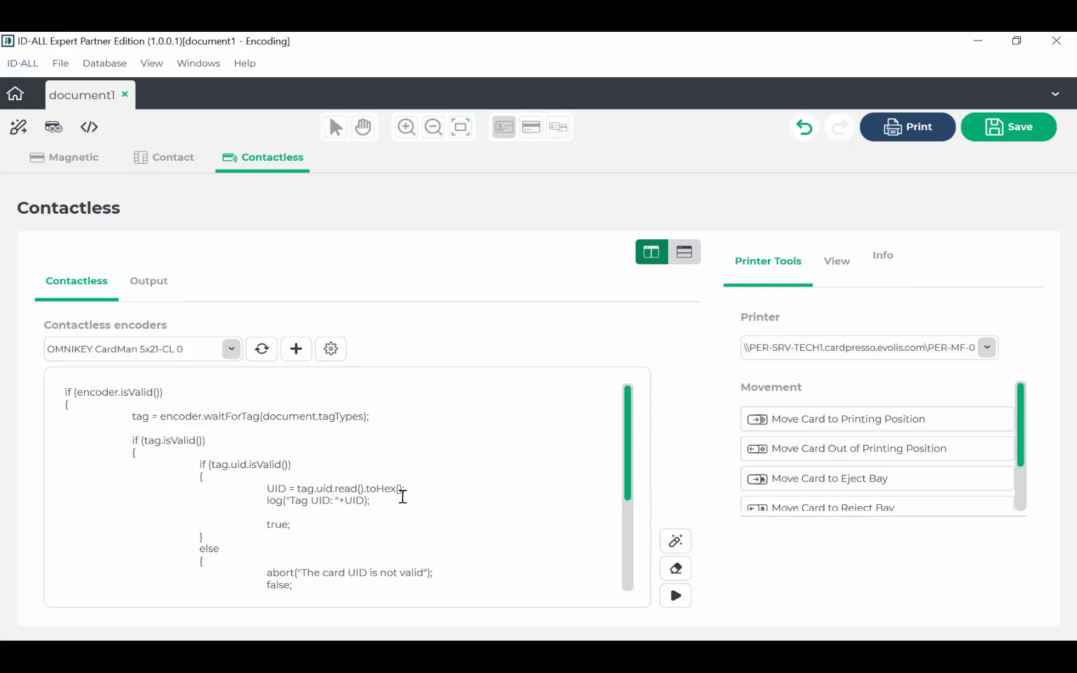
pyautogui.press('Tab')
pyautogui.write('app.alert("UID");')
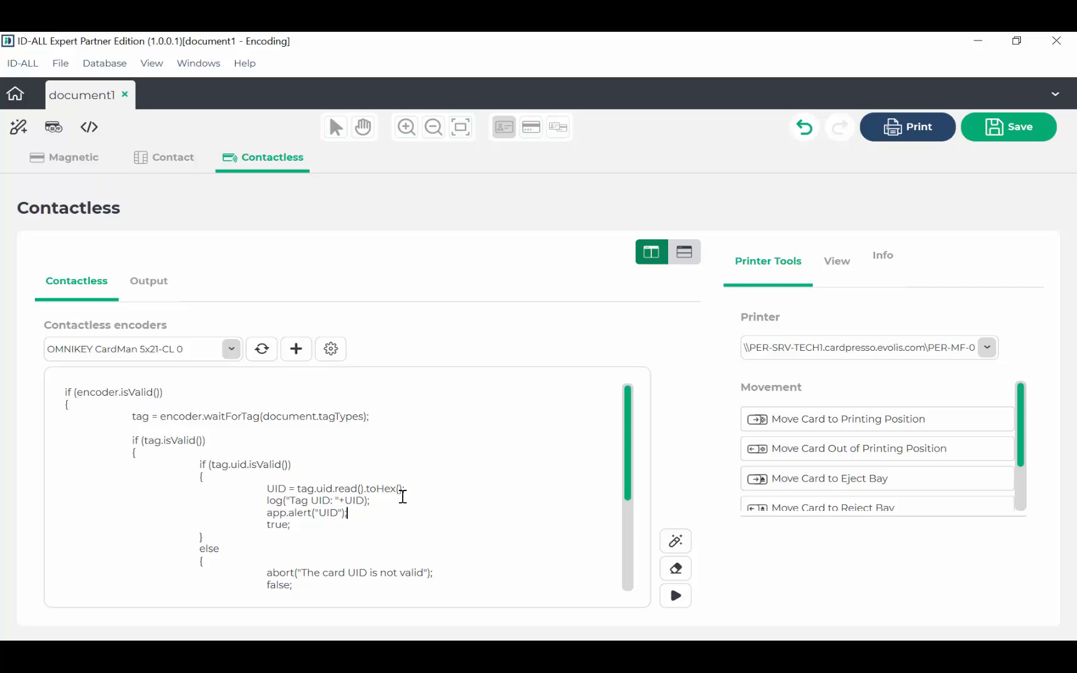
# Run the contactless script, dismiss the UID alert, and scroll through the results
pyautogui.click(675, 593)
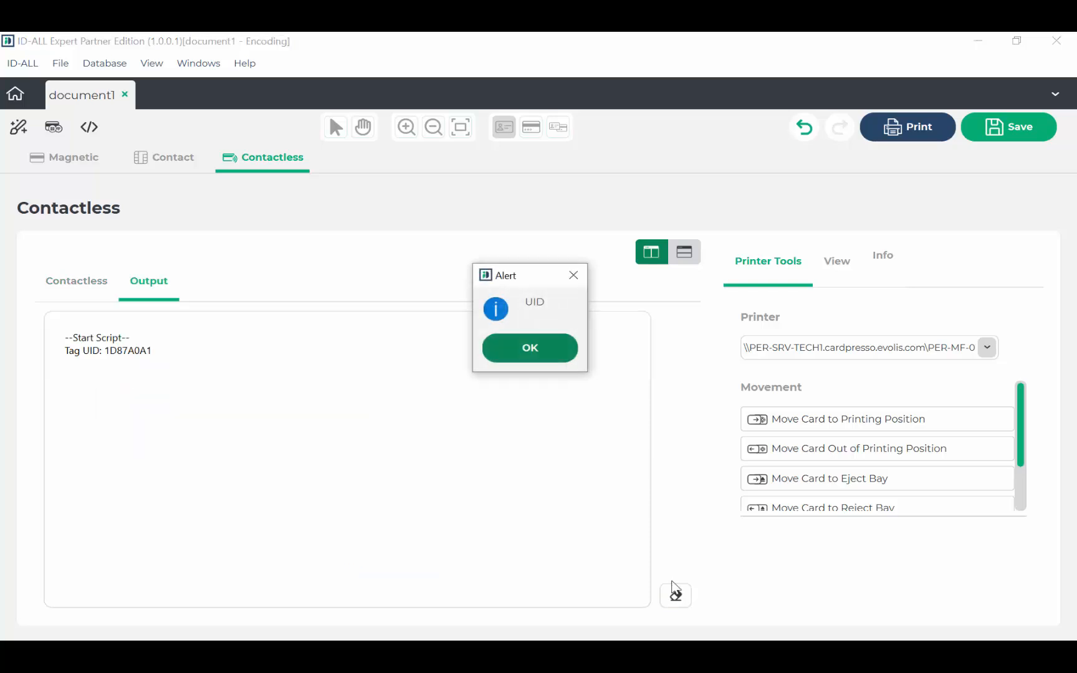
pyautogui.click(531, 349)
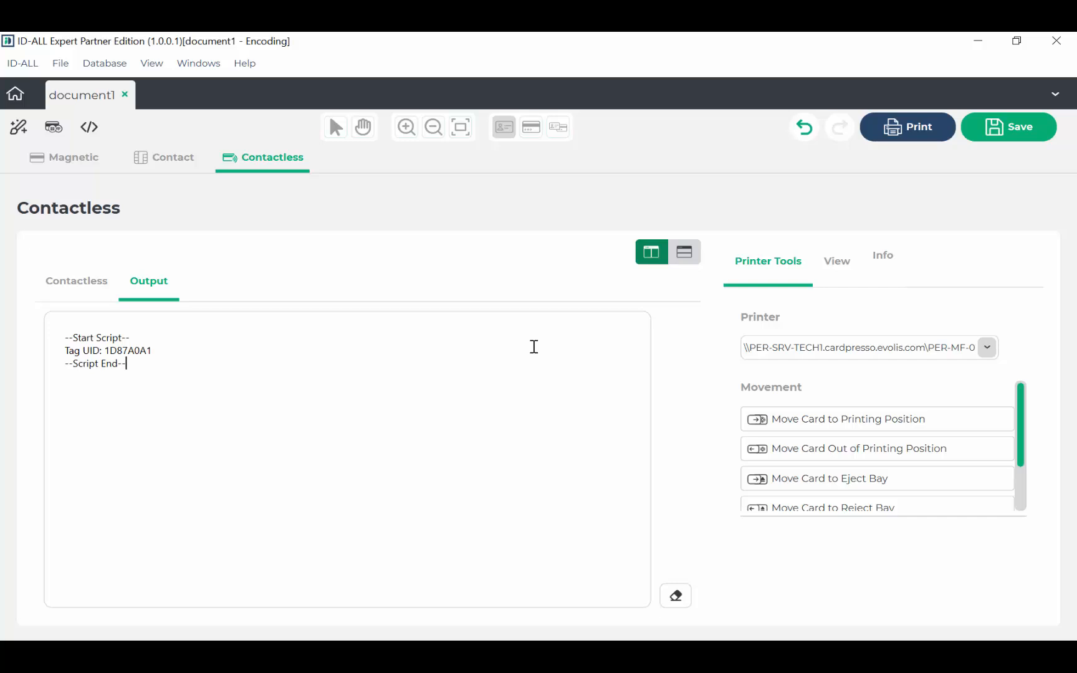
pyautogui.scroll(-5, 895, 430)
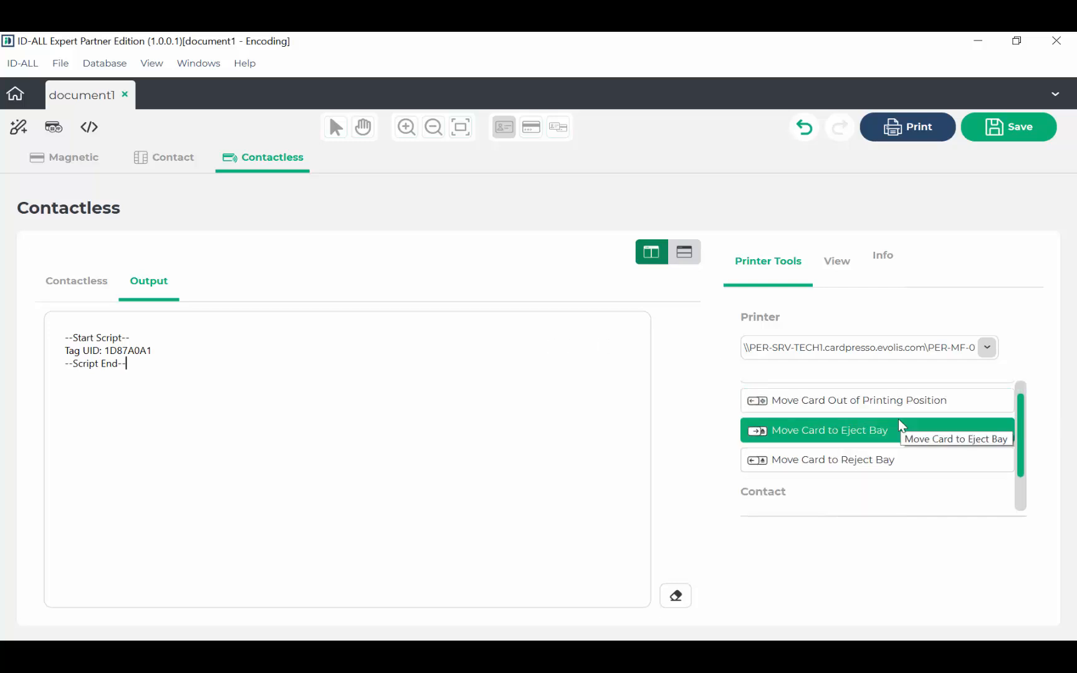
pyautogui.scroll(-2, 886, 458)
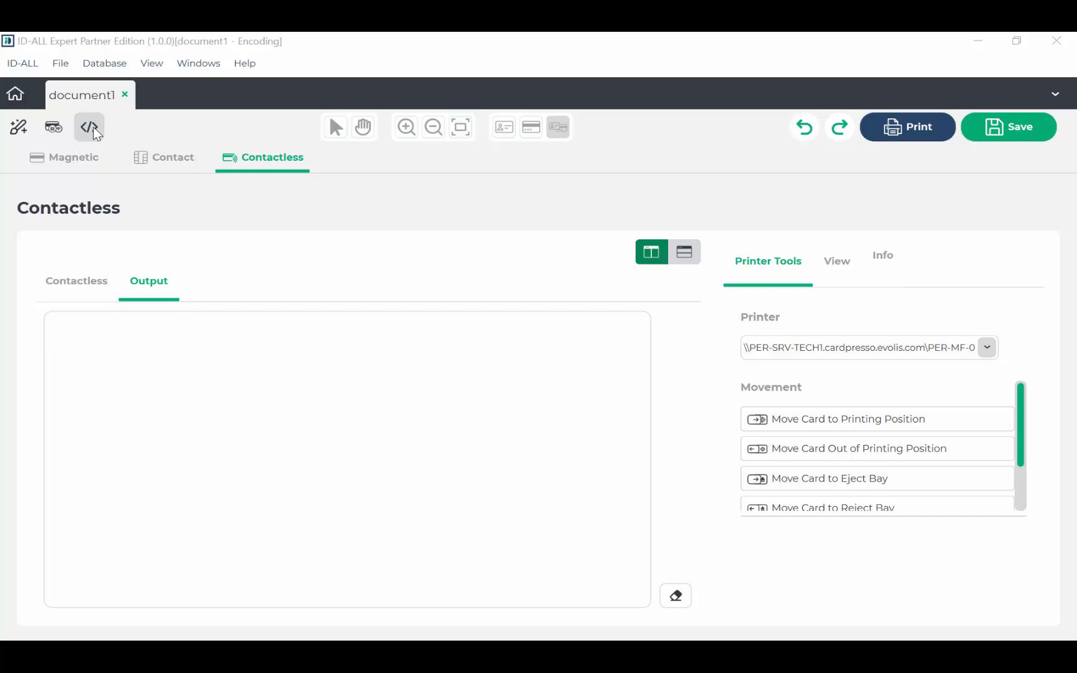
# In Script View, add a Document Before Printing event whose script is app.alert("Before Printing")
pyautogui.click(93, 129)
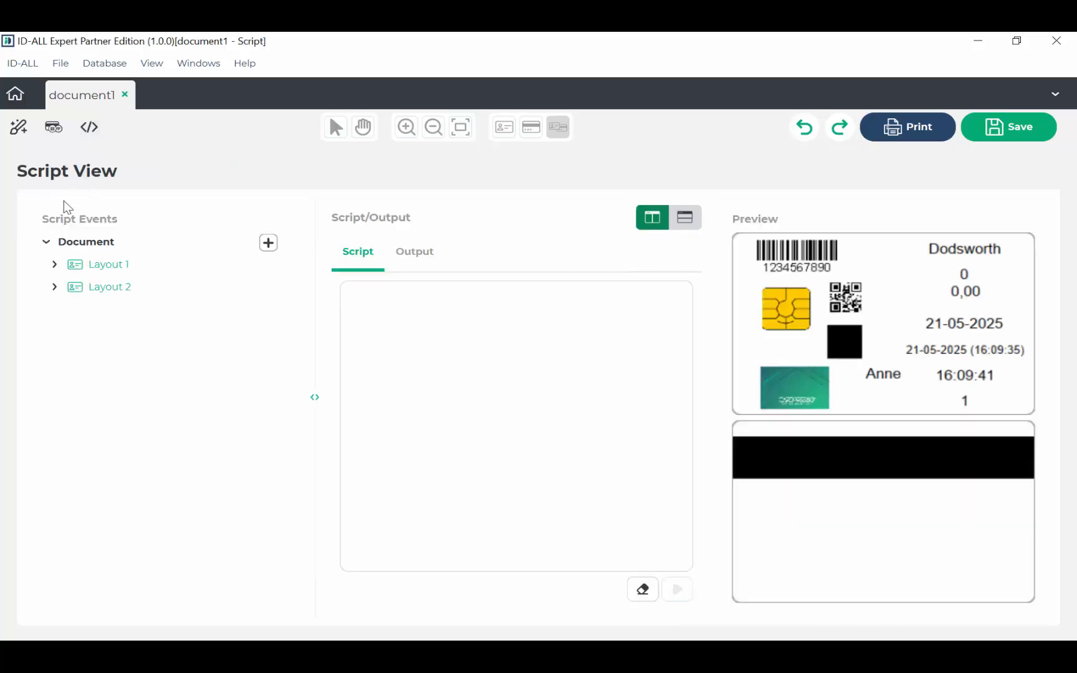
pyautogui.click(55, 265)
pyautogui.click(55, 265)
pyautogui.click(55, 287)
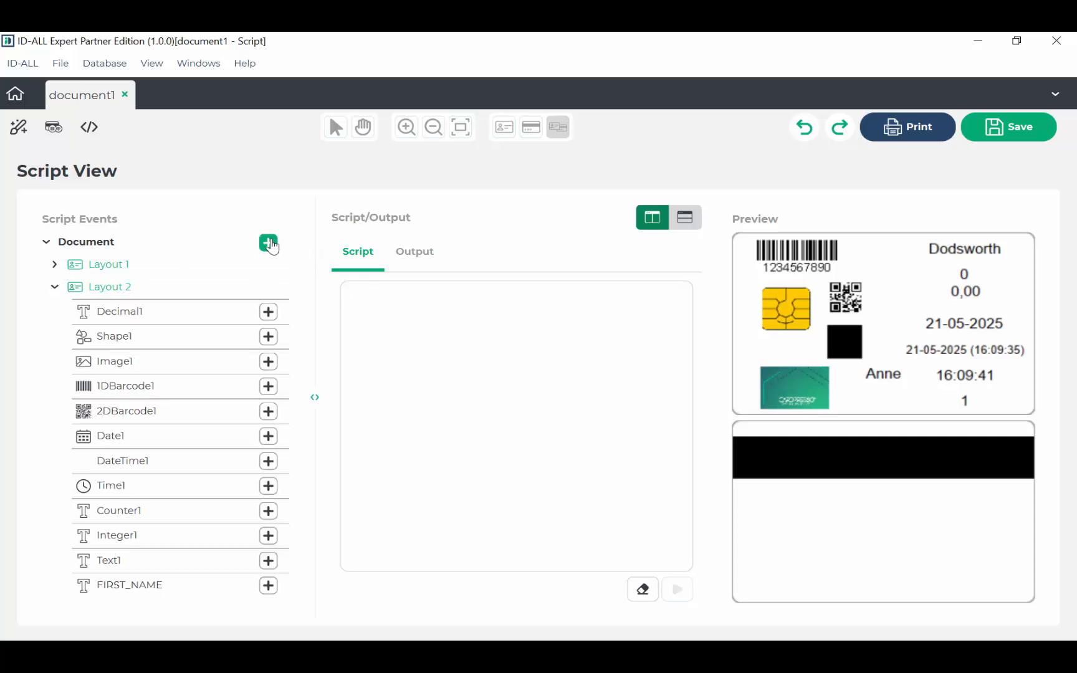
pyautogui.click(275, 244)
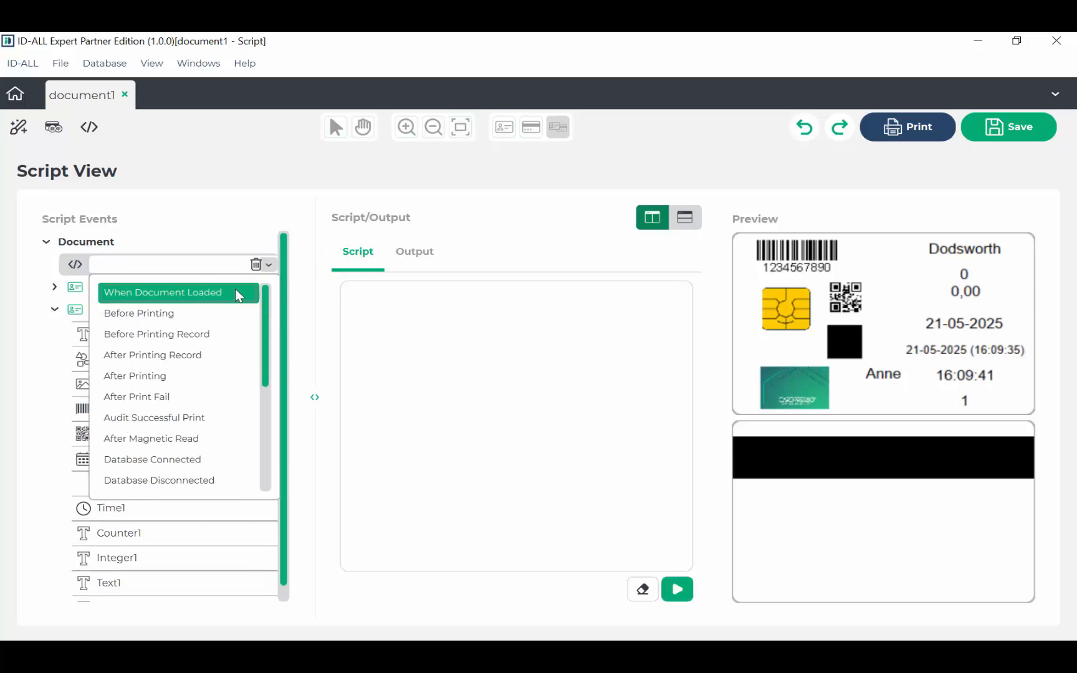
pyautogui.click(149, 311)
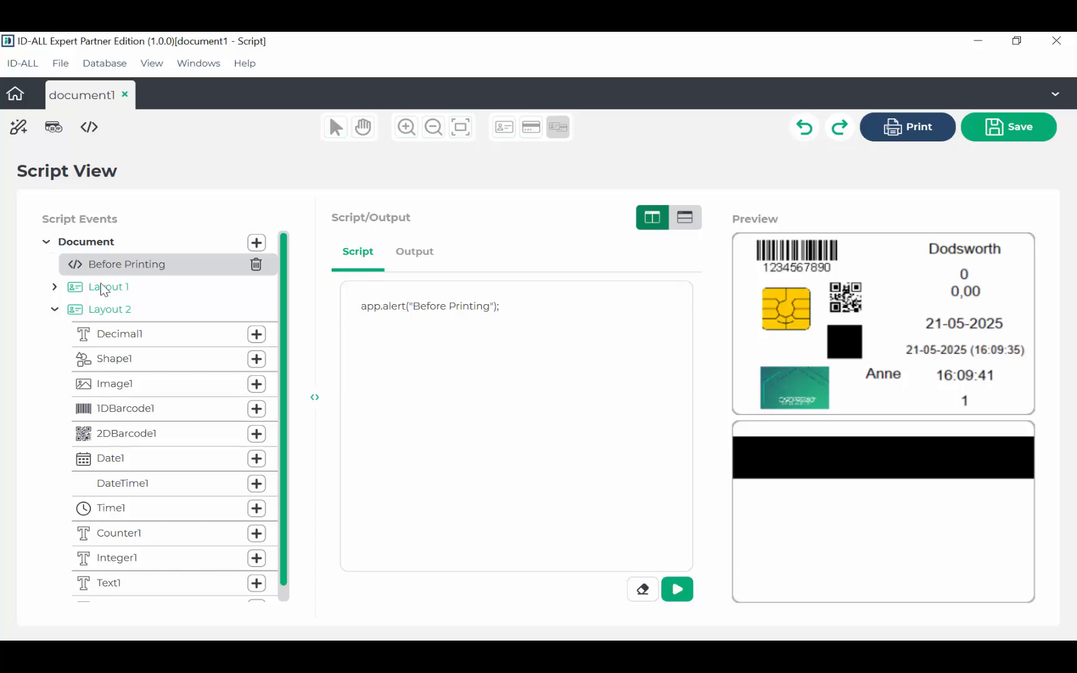
# Add an After Printing Record script event to Decimal1 in Layout 1
pyautogui.click(55, 287)
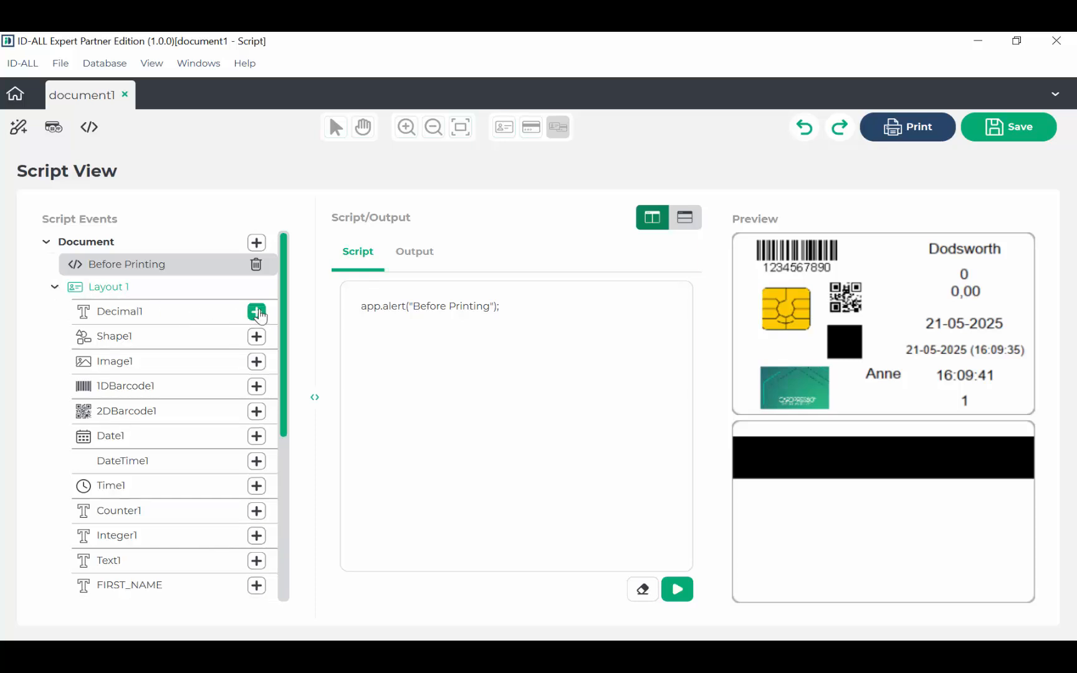
pyautogui.click(257, 312)
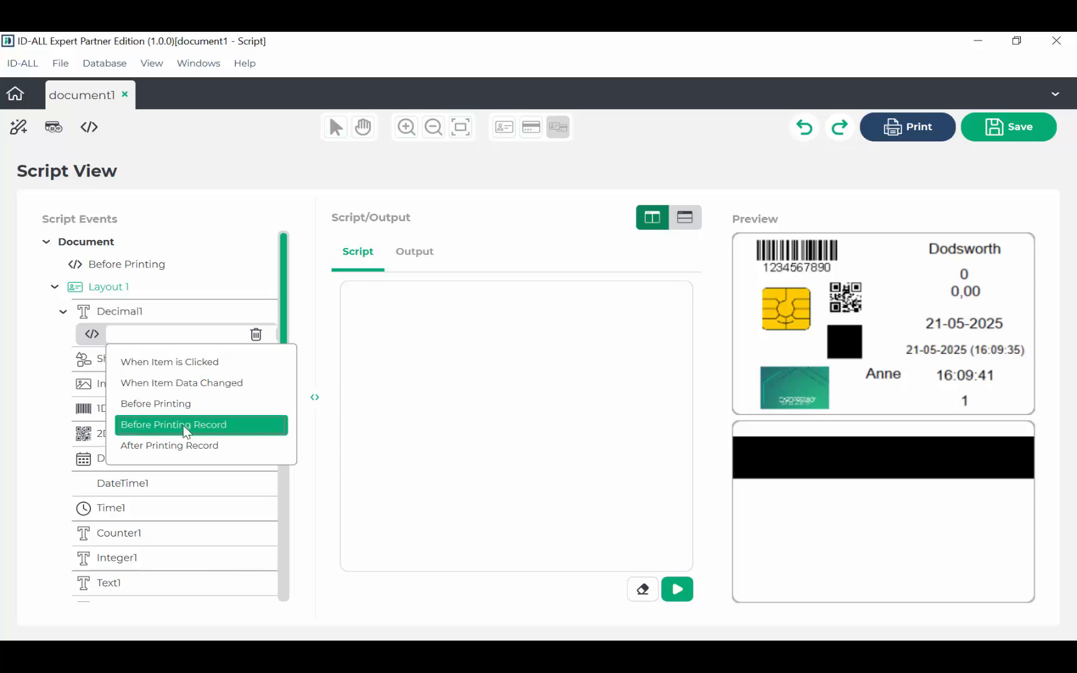
pyautogui.click(182, 445)
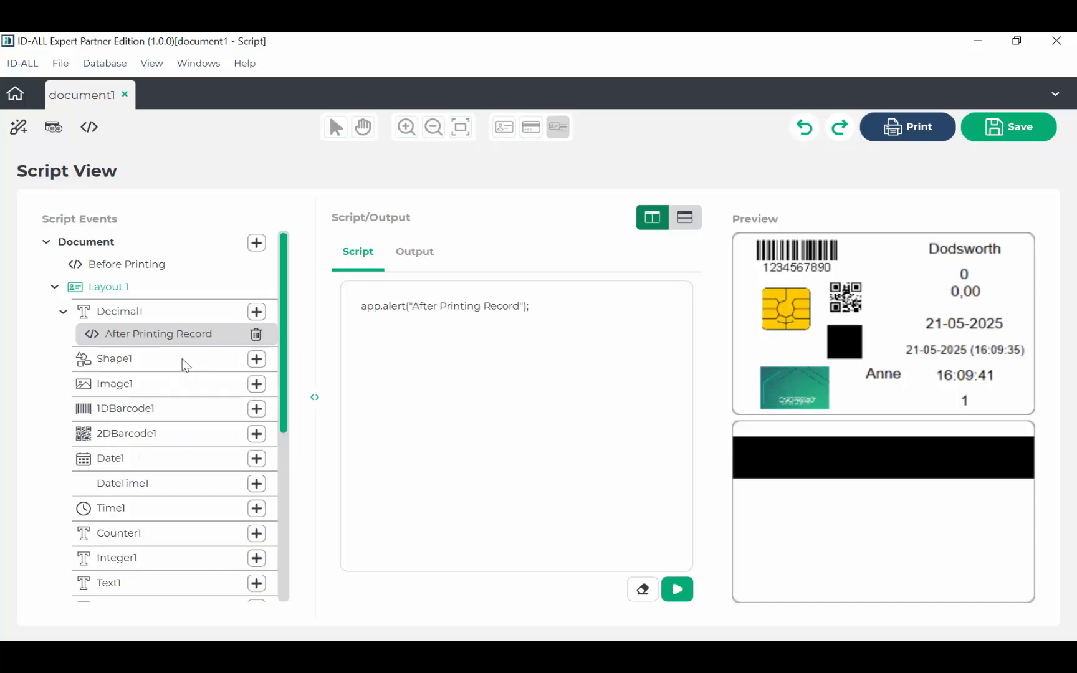
# Test-run the Decimal1 script, dismiss its alert, and return to the Design + Database view
pyautogui.click(679, 597)
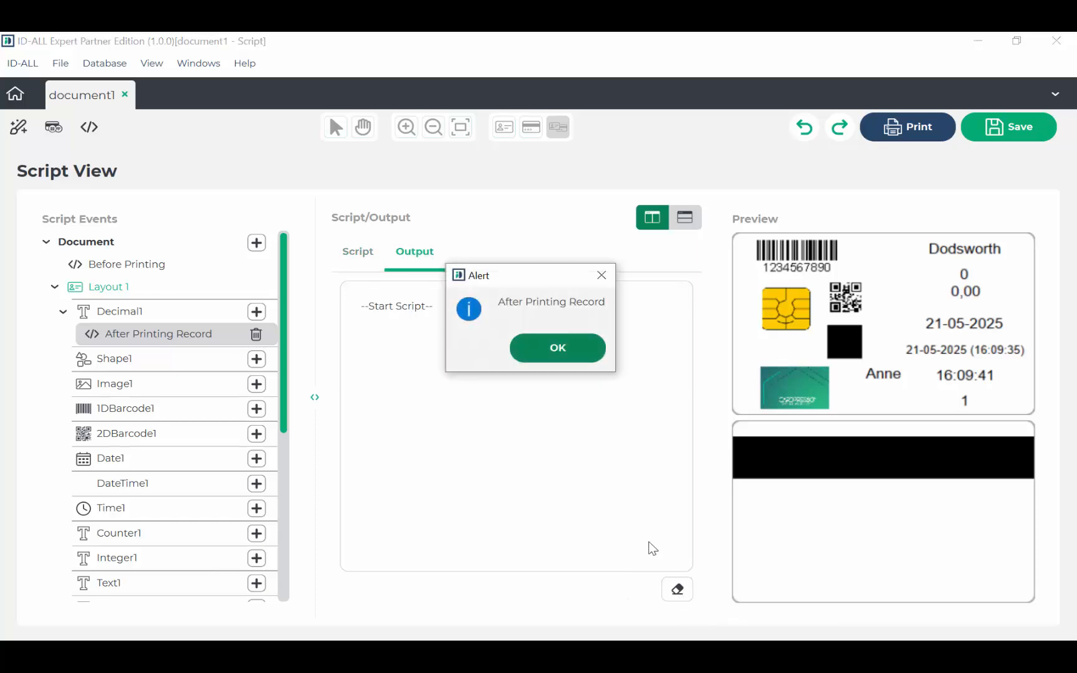
pyautogui.click(558, 352)
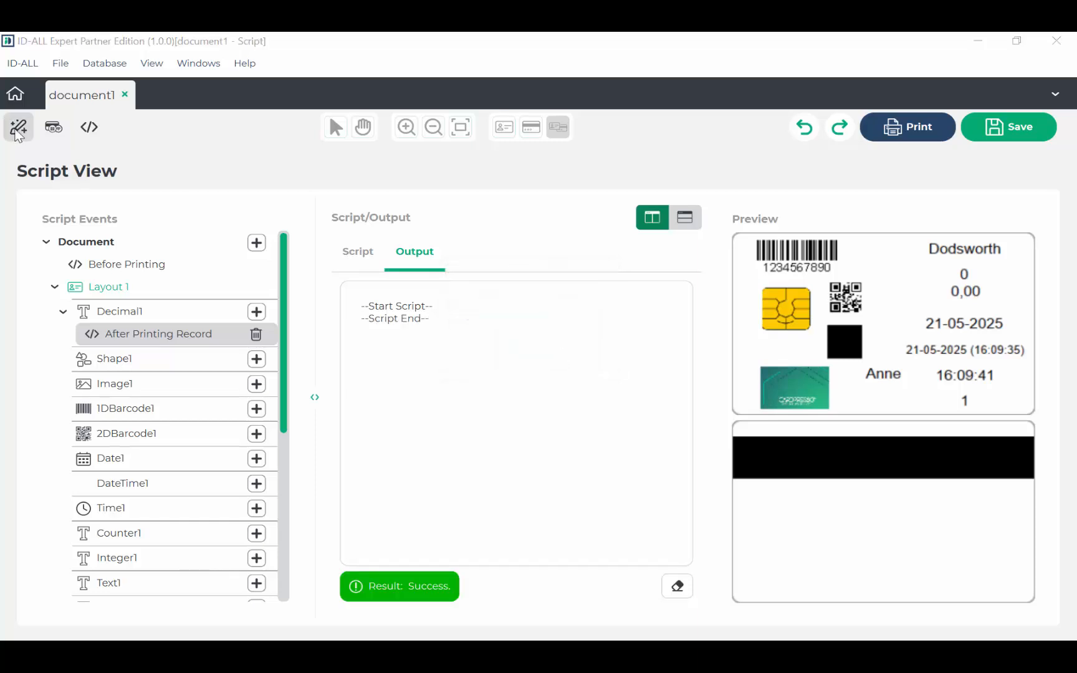
pyautogui.click(17, 131)
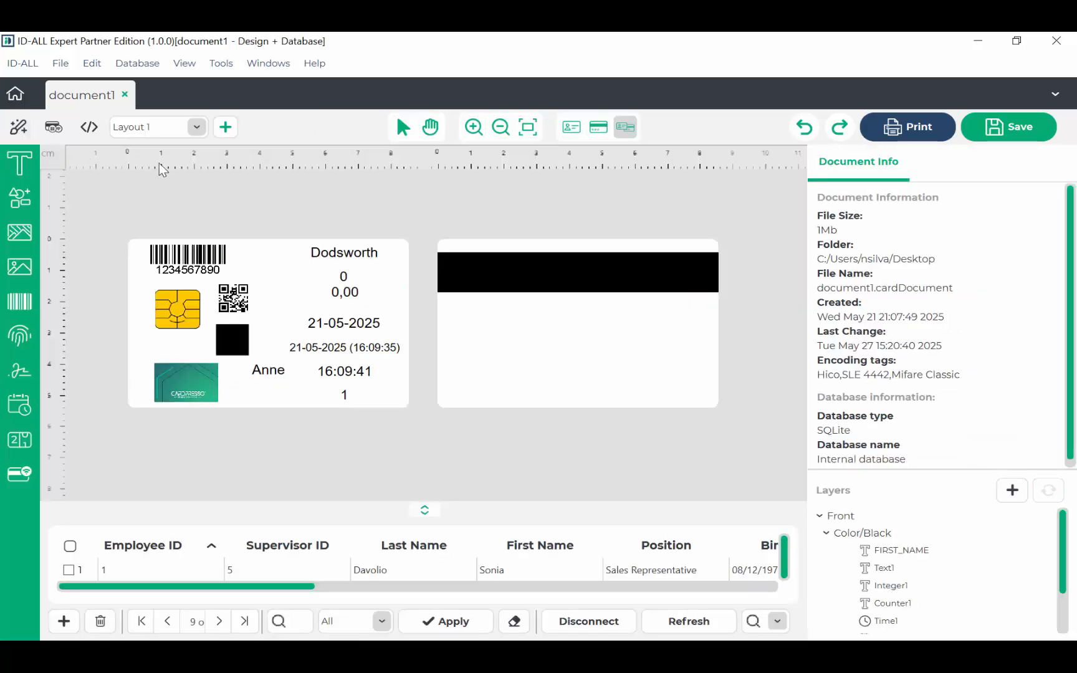
# Open the Print dialog, keeping the current printer, Letter card size and Landscape orientation
pyautogui.click(940, 136)
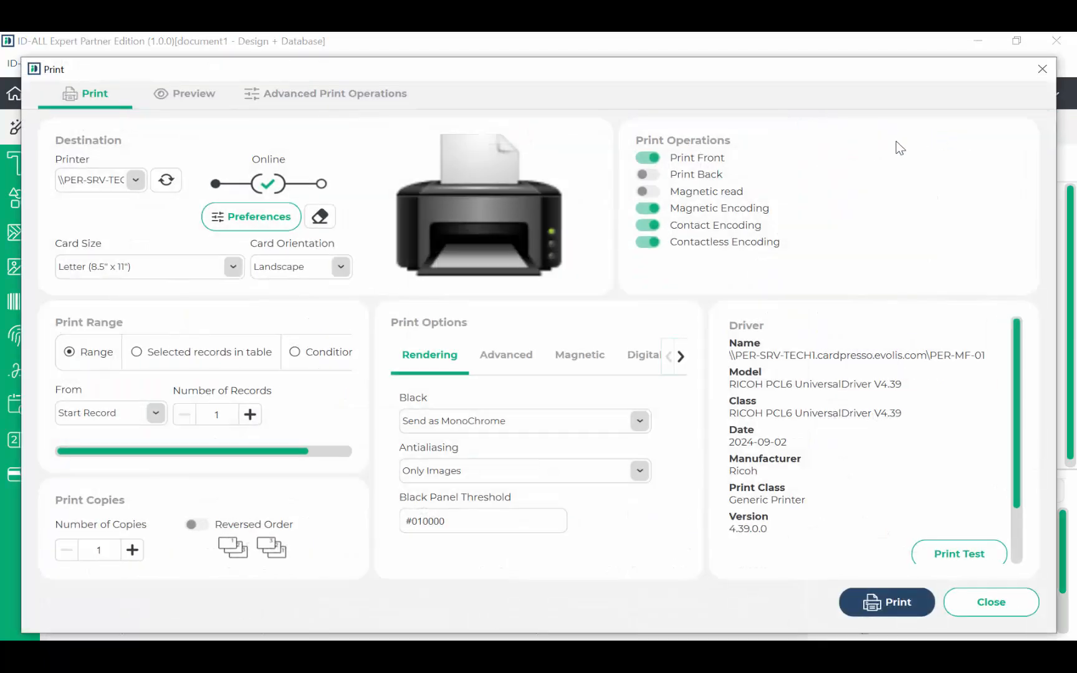
pyautogui.click(135, 181)
pyautogui.click(137, 185)
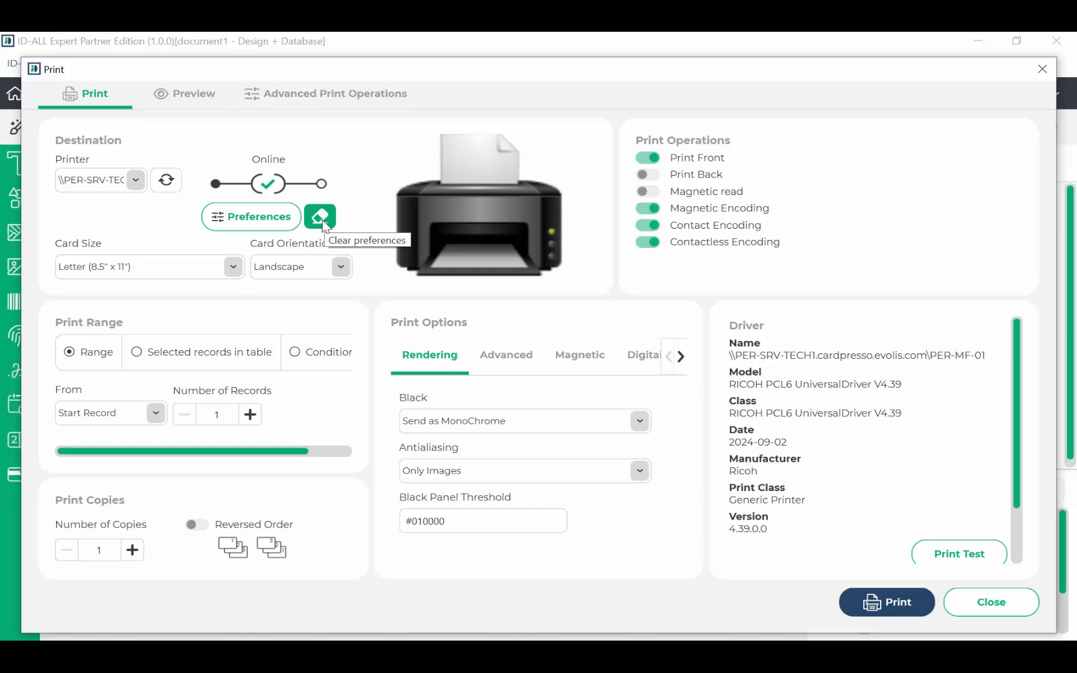
pyautogui.click(234, 267)
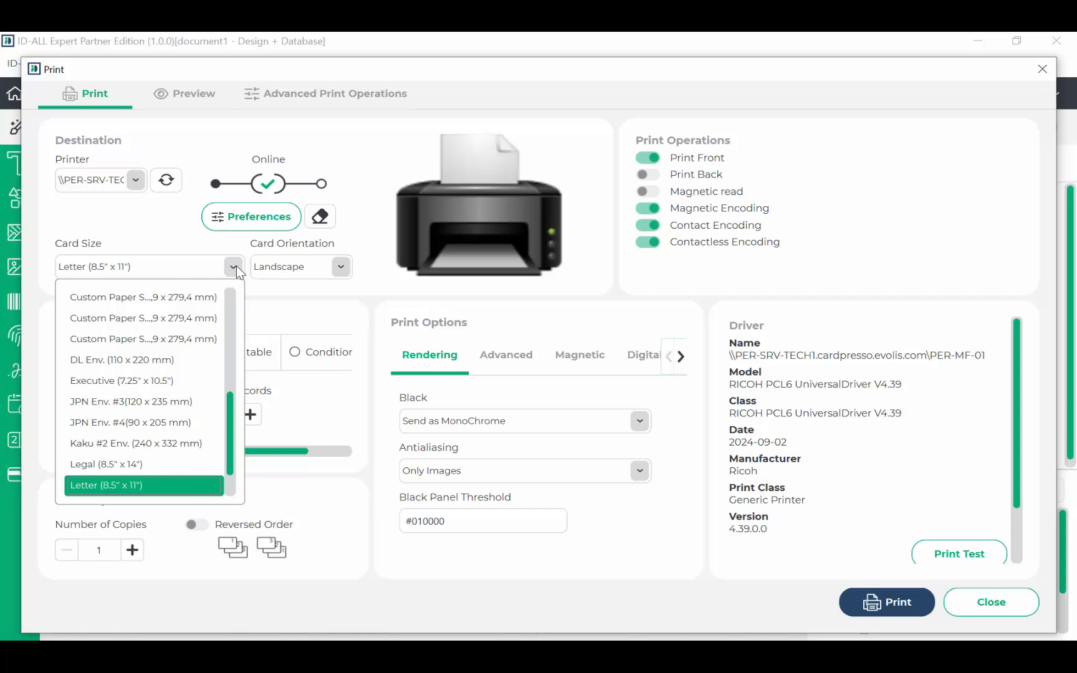
pyautogui.click(342, 267)
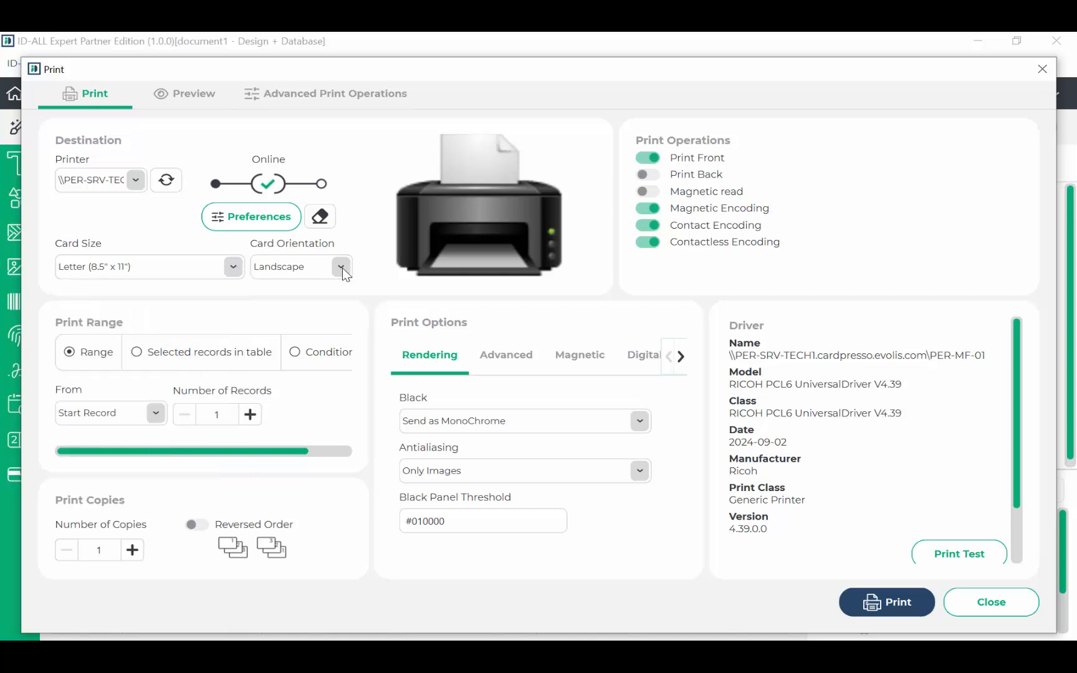
pyautogui.click(342, 267)
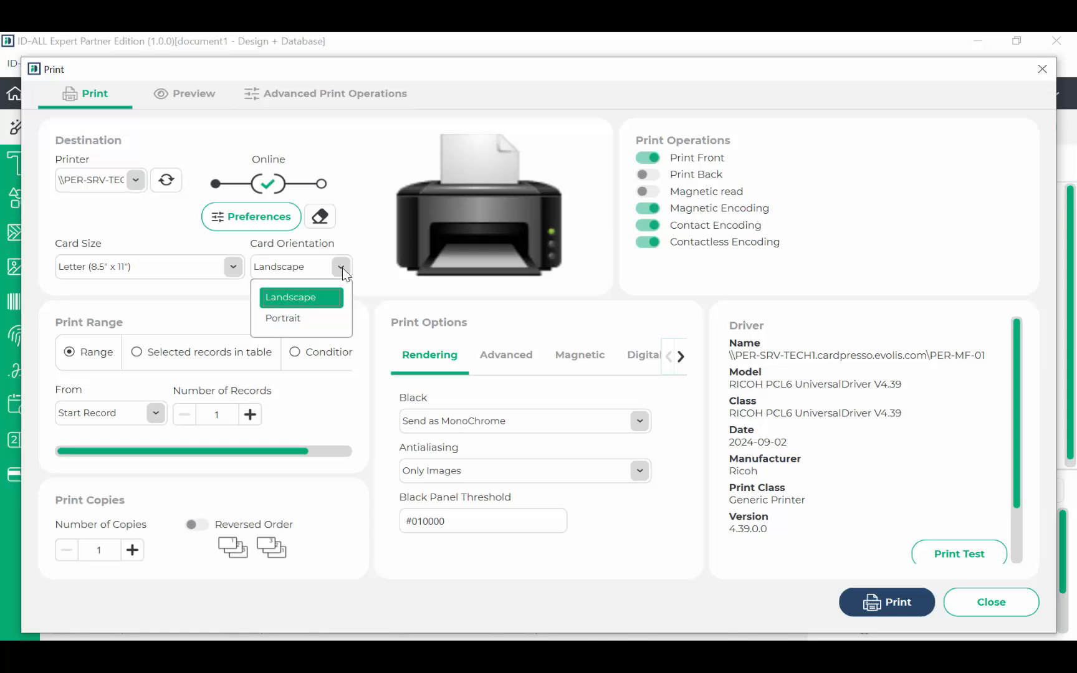
pyautogui.click(342, 267)
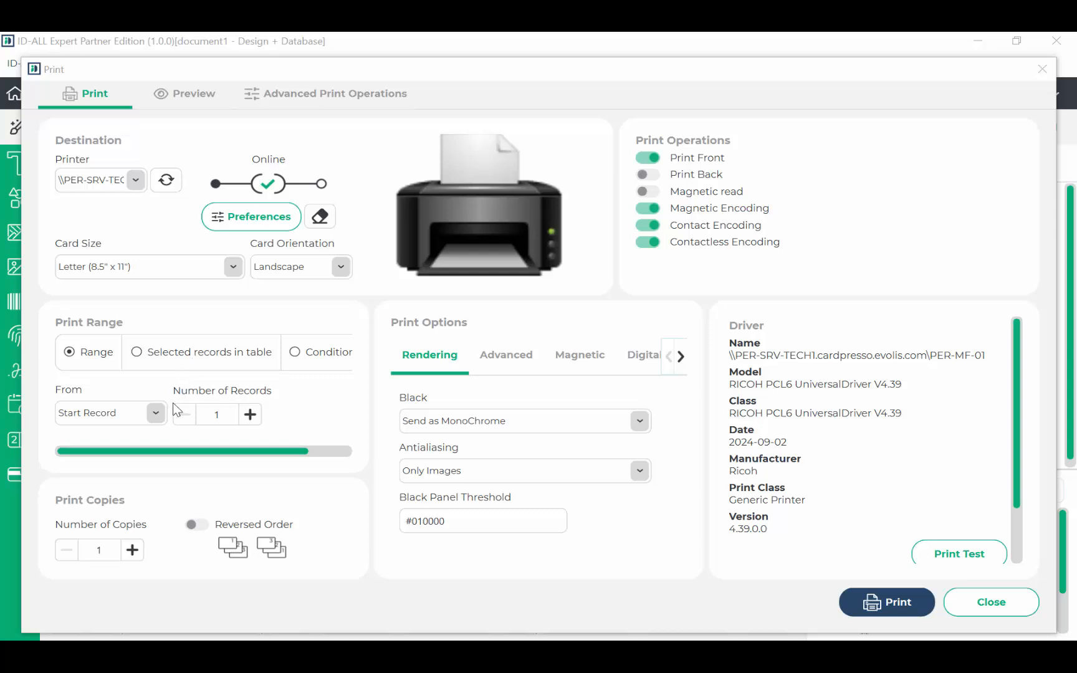
# Set the print range to 'Selected records in table'
pyautogui.click(156, 415)
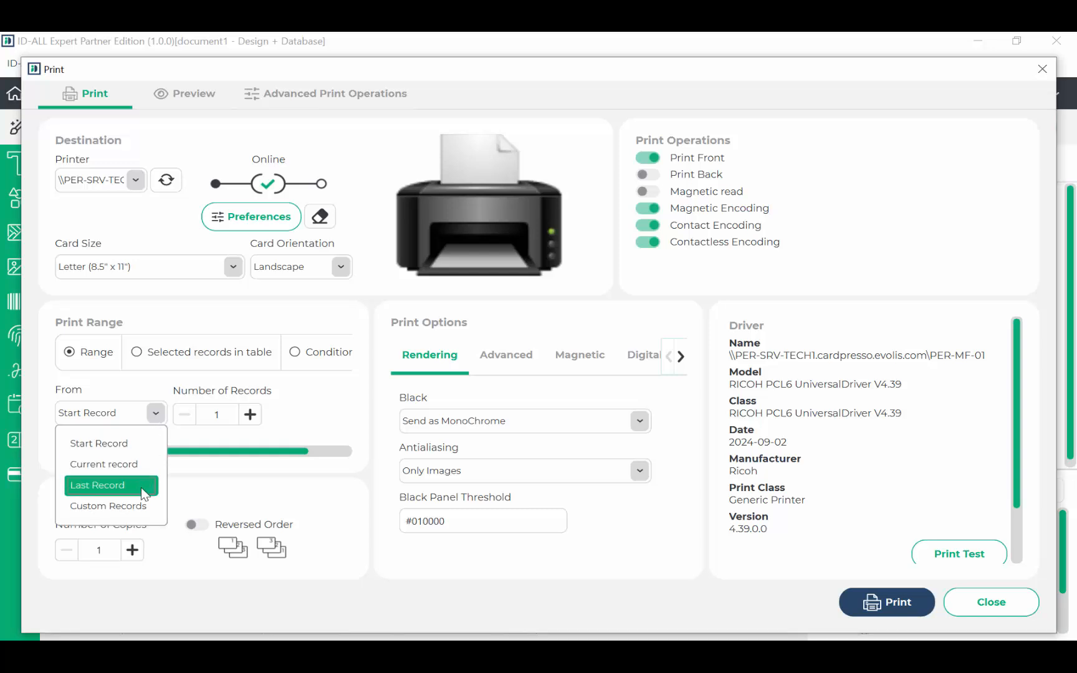
pyautogui.click(144, 505)
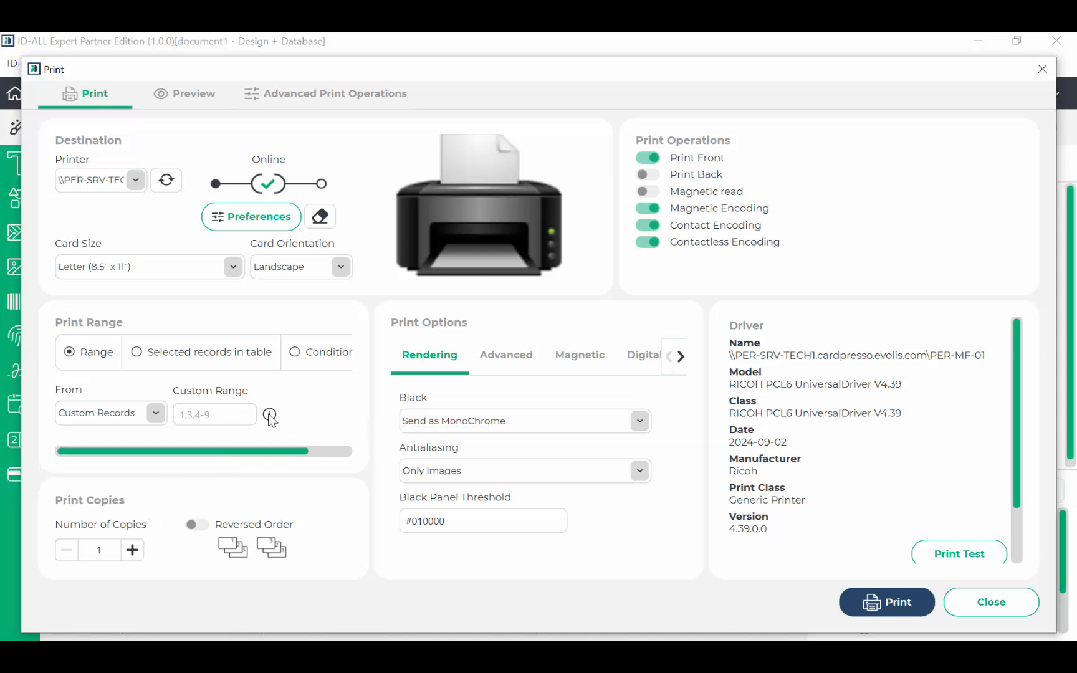
pyautogui.click(136, 352)
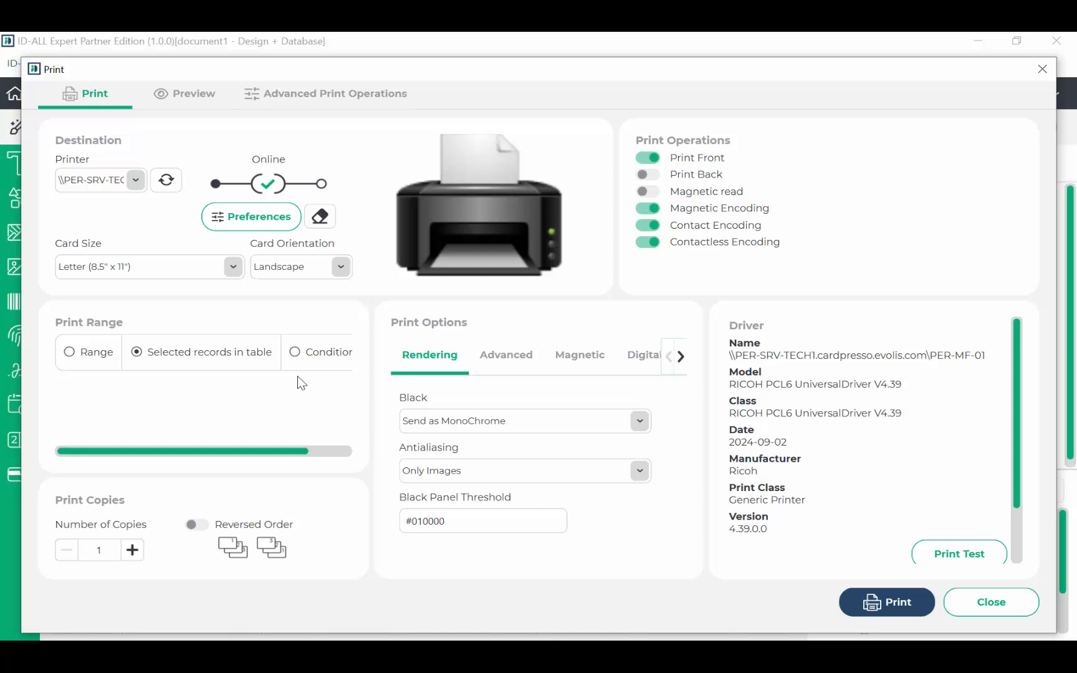
# Switch the print range to Condition with the filter Position CONTAINS 'Sales'
pyautogui.click(295, 353)
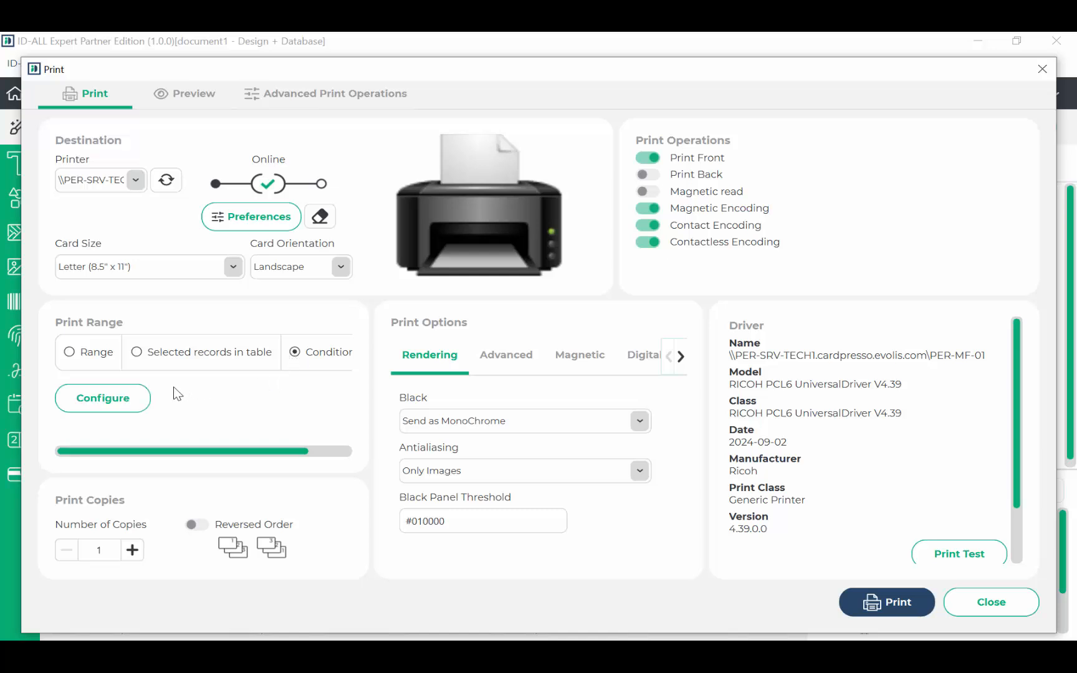
pyautogui.click(120, 397)
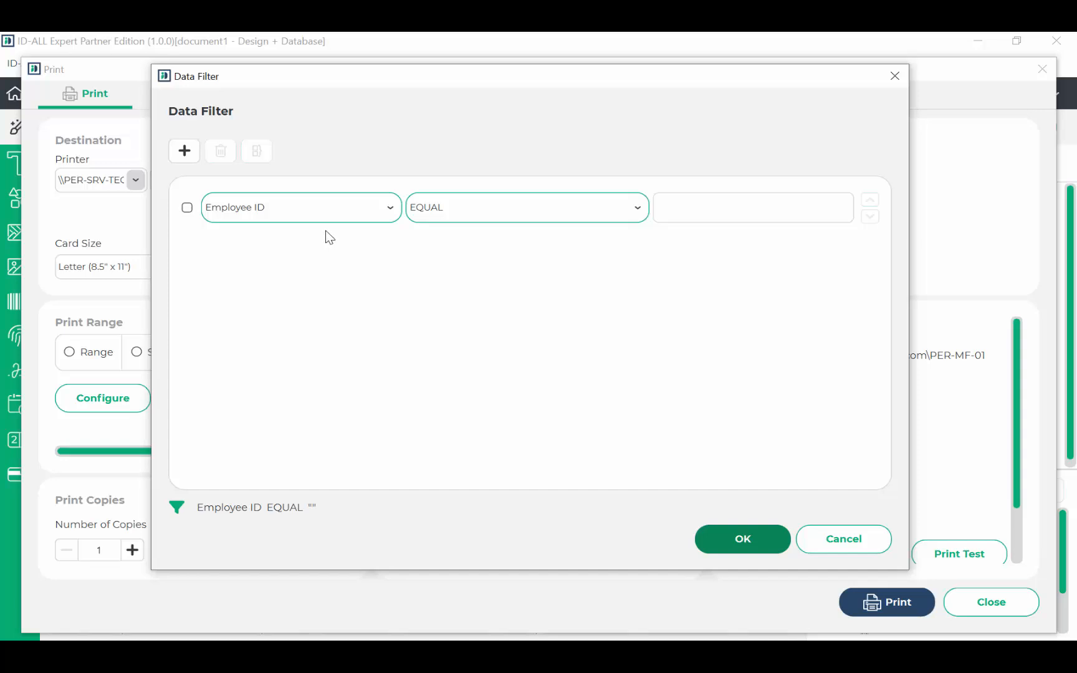
pyautogui.click(390, 211)
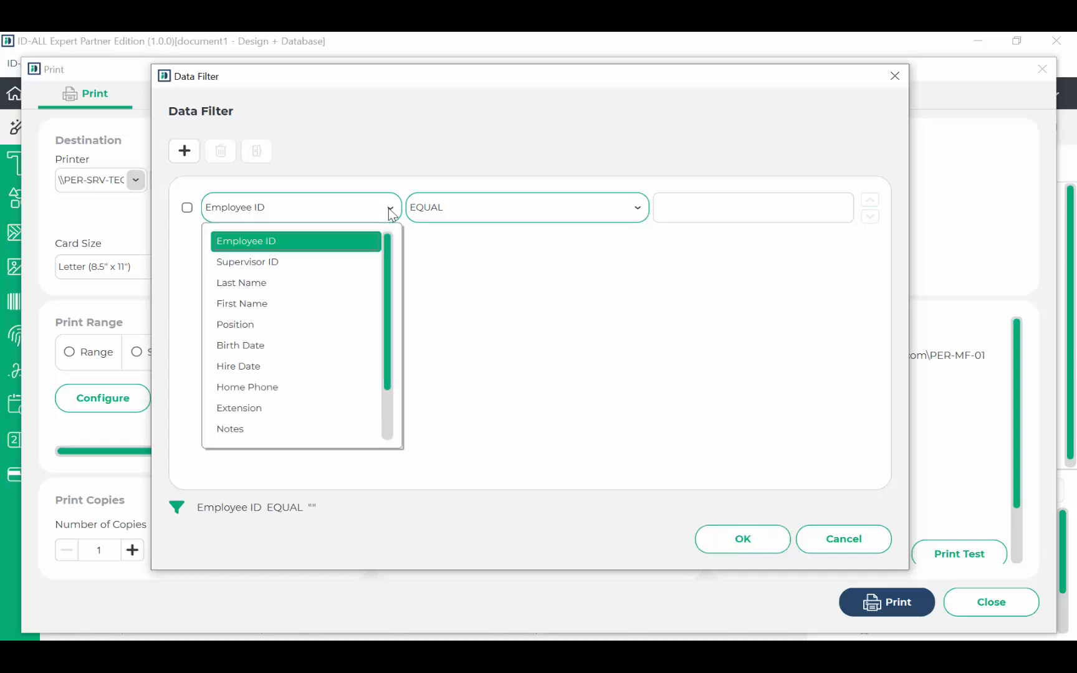
pyautogui.click(253, 324)
pyautogui.click(626, 215)
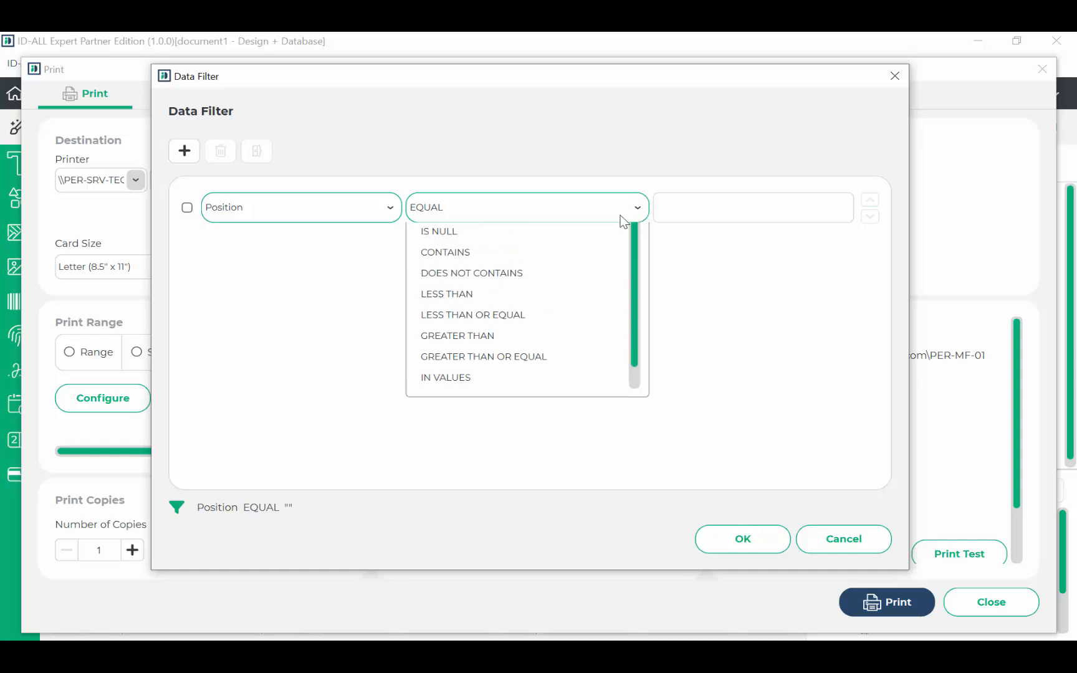
pyautogui.click(492, 299)
pyautogui.click(719, 198)
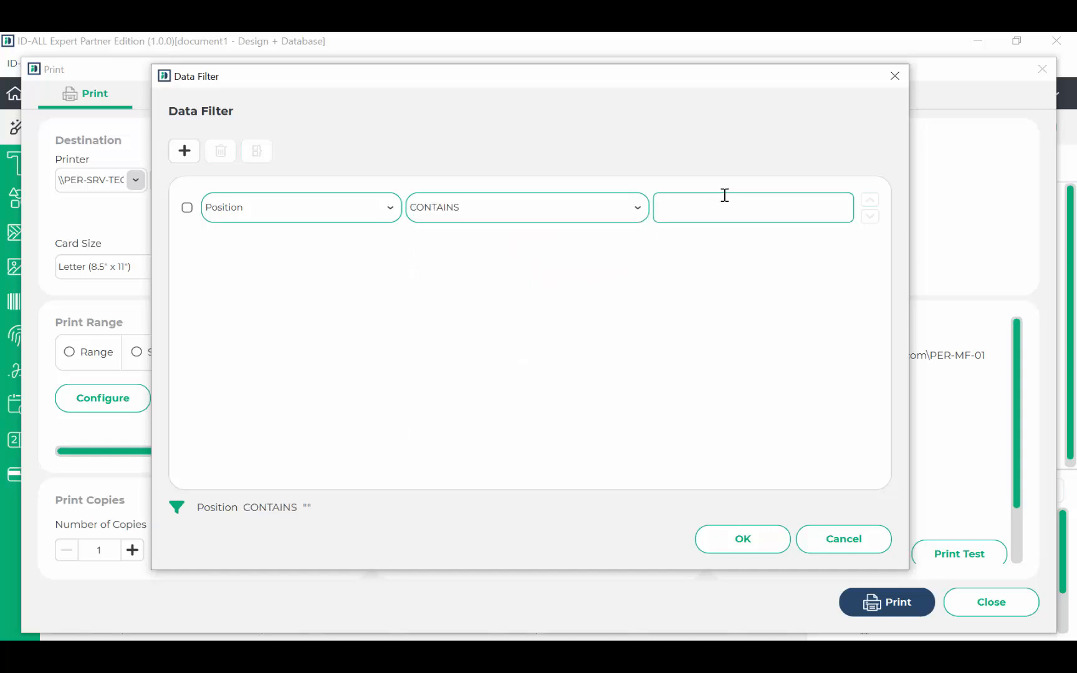
pyautogui.write('Sales')
pyautogui.click(753, 539)
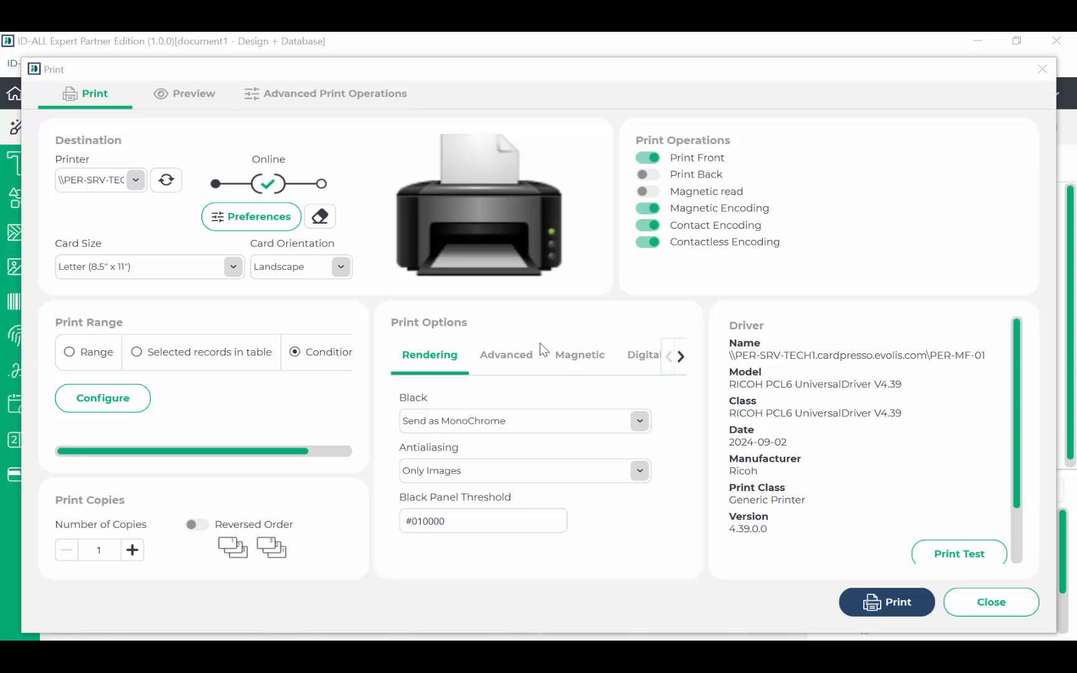
# Review the Advanced, Magnetic and Digital Copy options, leave Digital Copy Mode Off, then preview the card
pyautogui.click(521, 356)
pyautogui.click(574, 365)
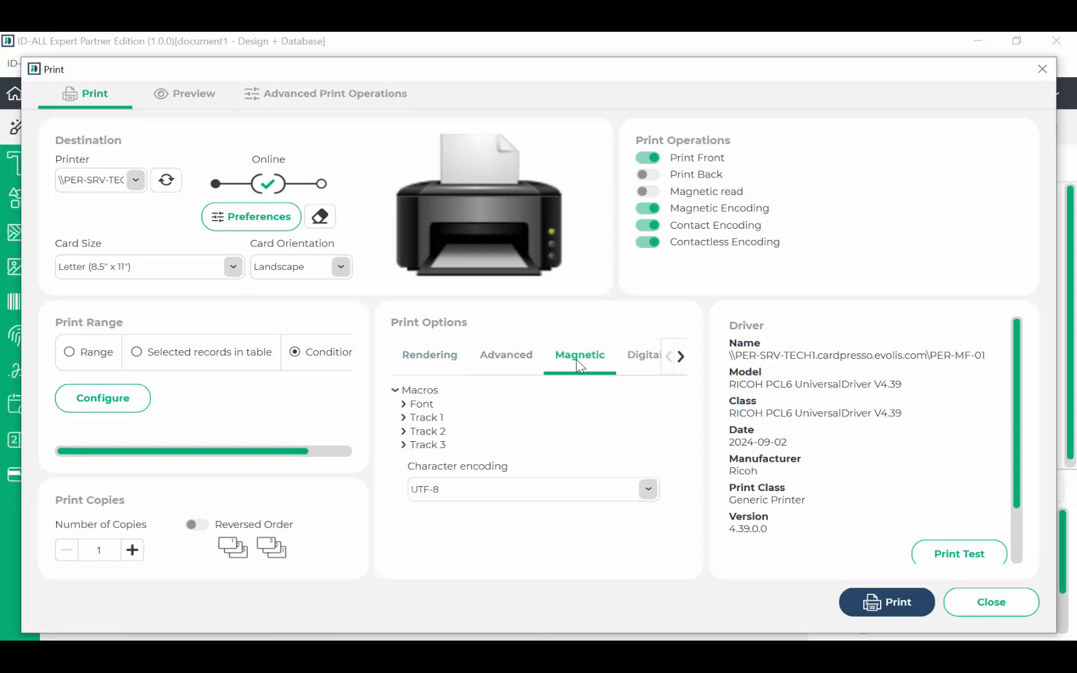
pyautogui.click(641, 363)
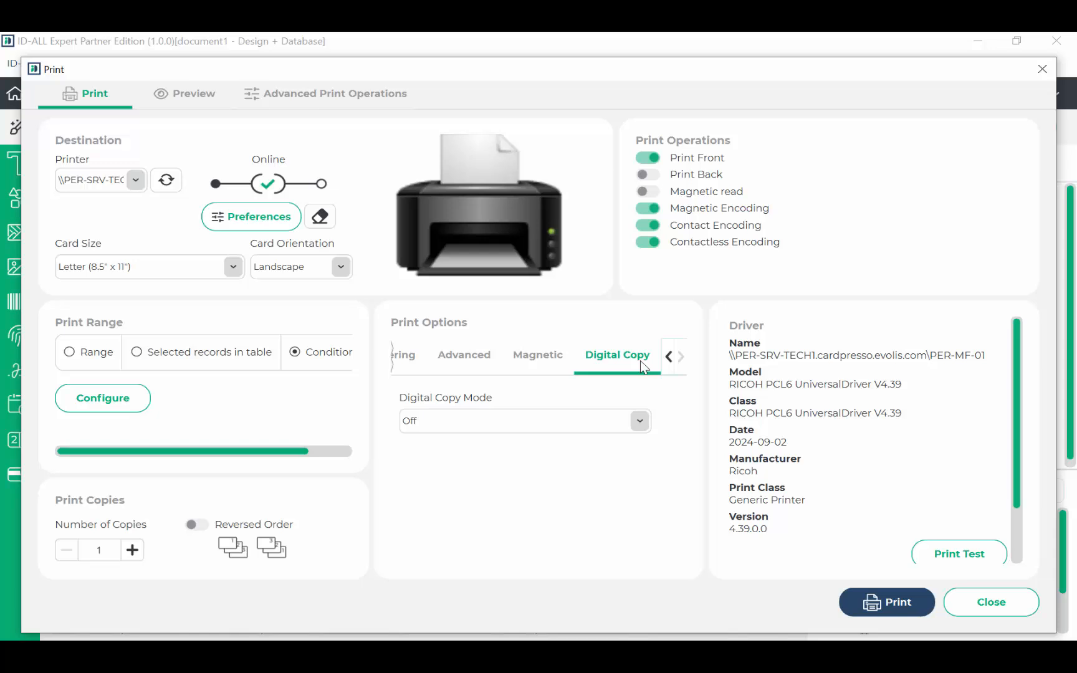
pyautogui.click(641, 421)
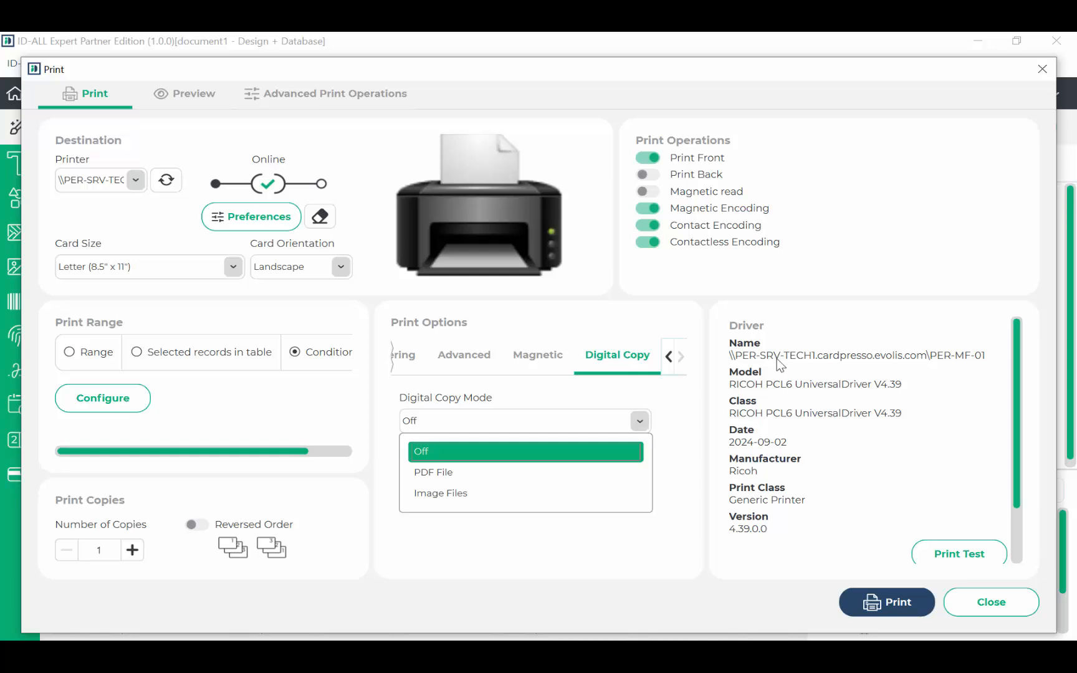
pyautogui.click(925, 198)
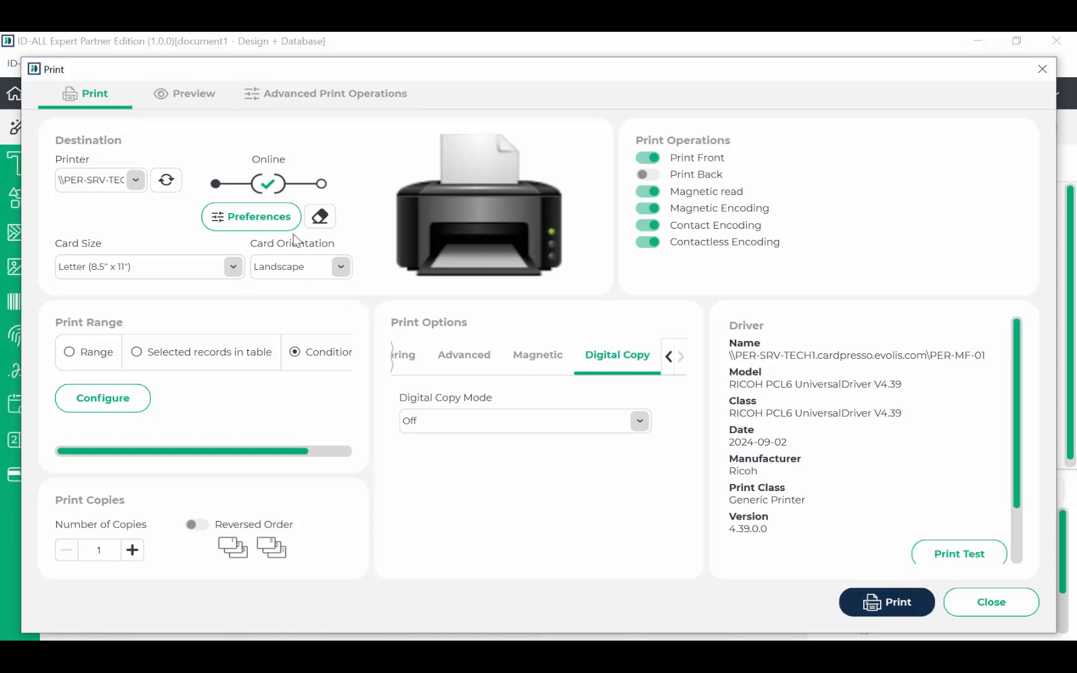
pyautogui.click(197, 95)
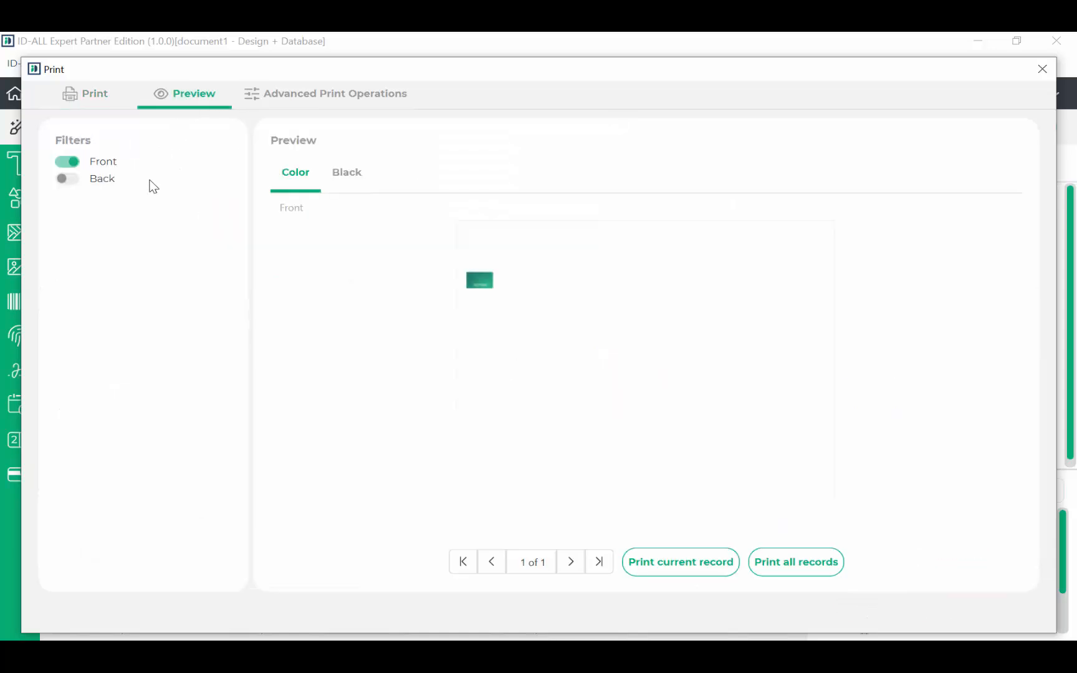
# Compare the Black and Color card previews, then go to Advanced Print Operations
pyautogui.click(359, 177)
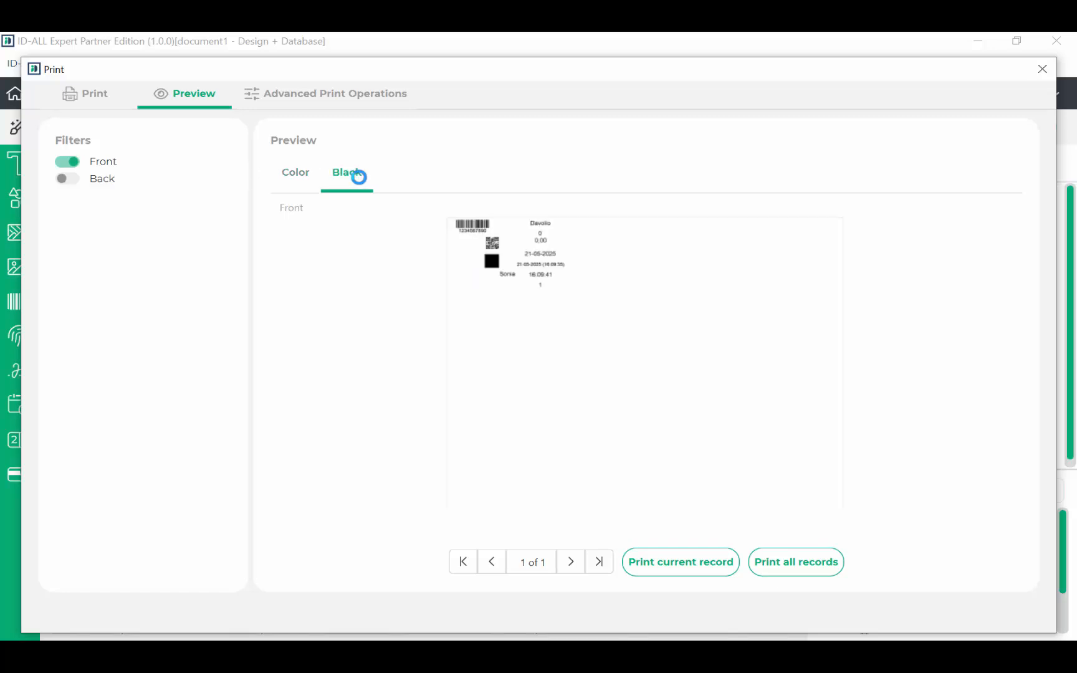
pyautogui.click(291, 181)
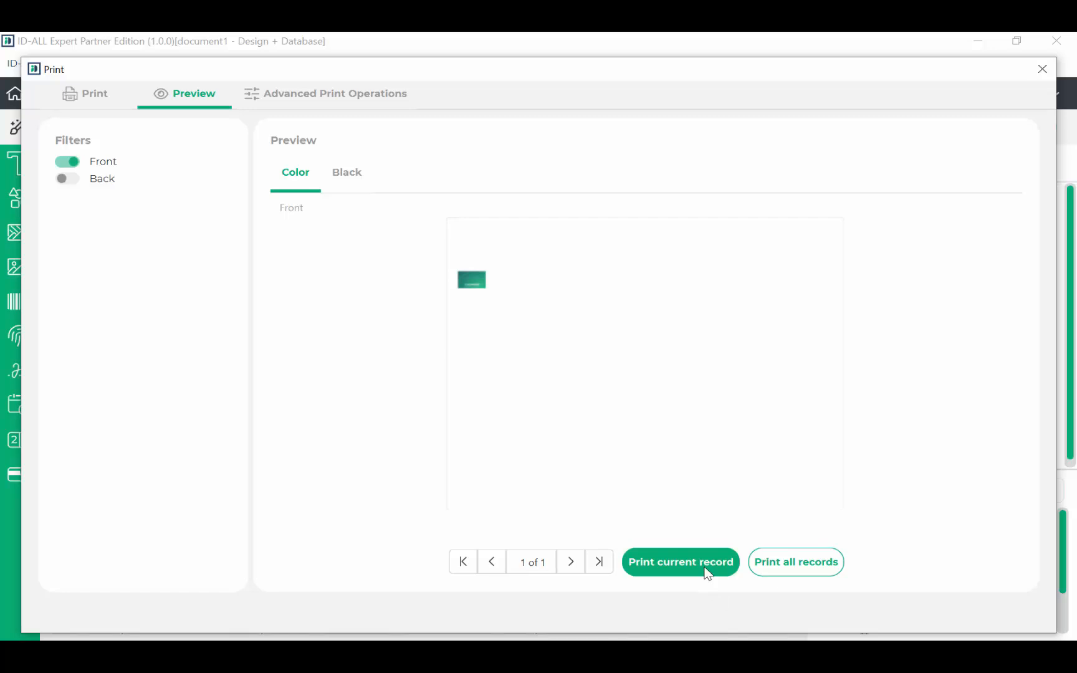
pyautogui.click(336, 94)
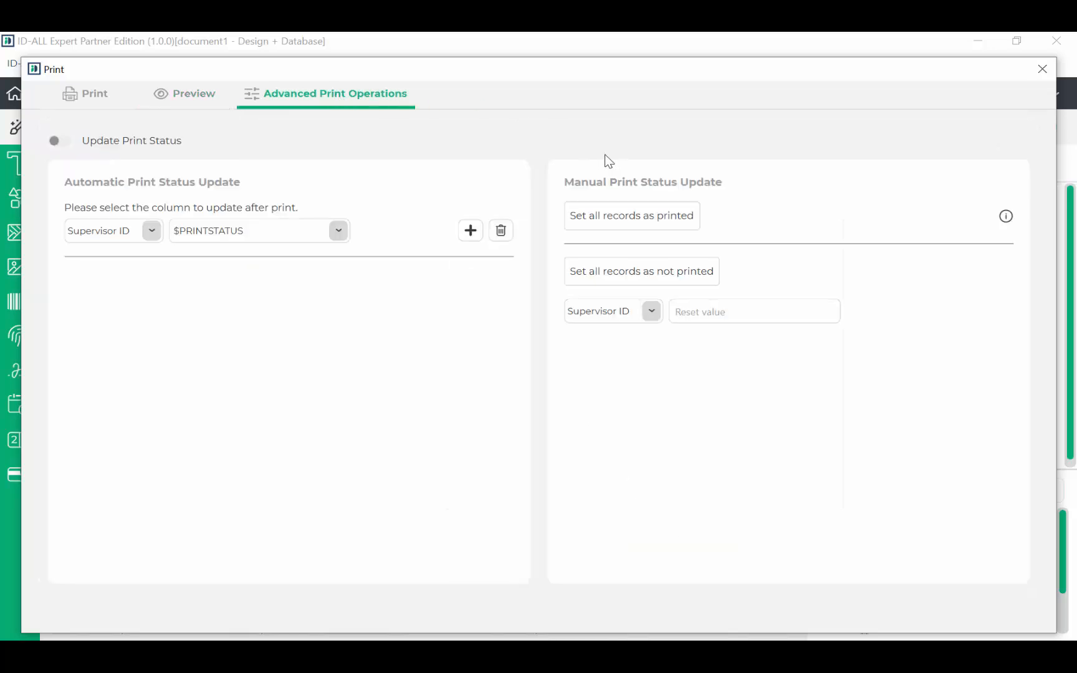
# Turn on Update Print Status, writing 'Printed' into the Notes column
pyautogui.click(58, 139)
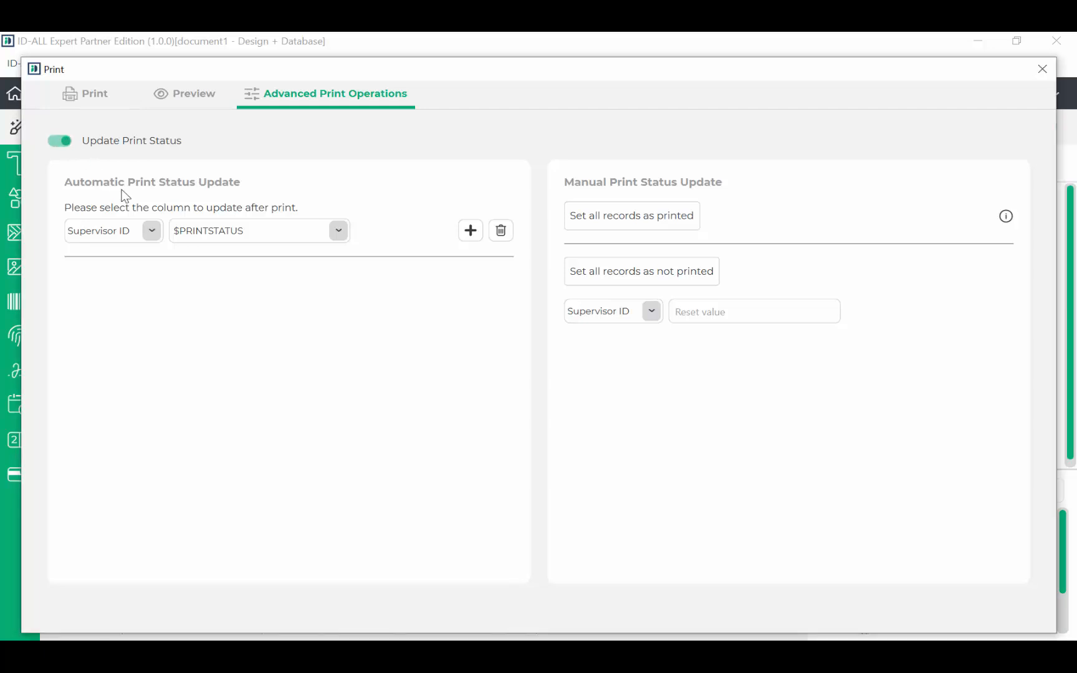
pyautogui.click(152, 230)
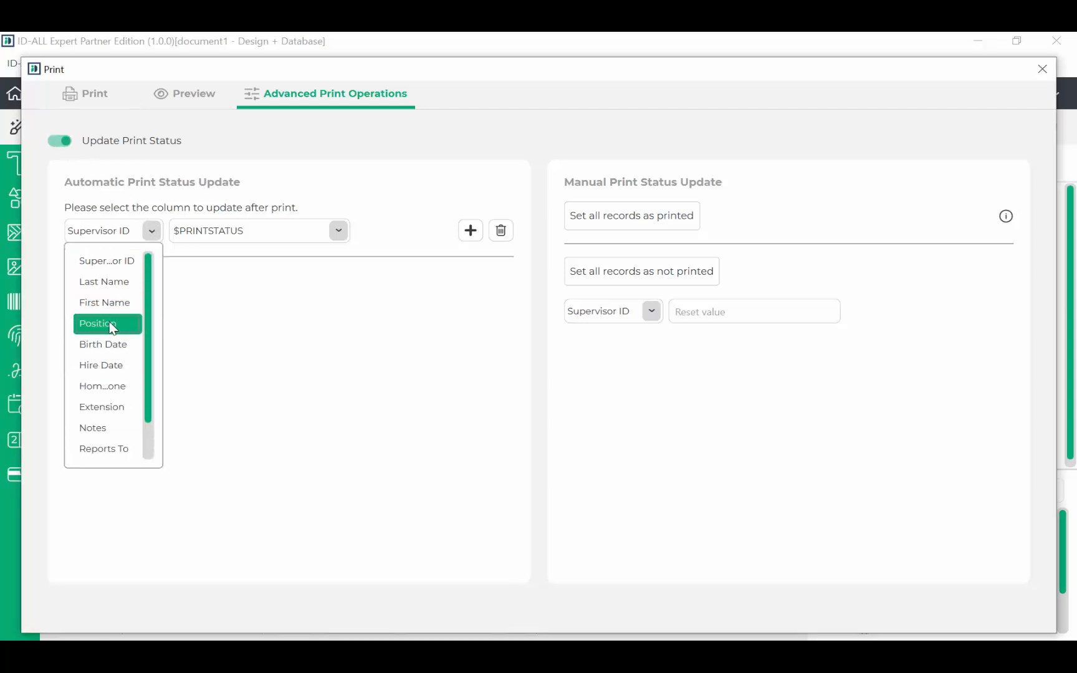
pyautogui.scroll(-1, 94, 411)
pyautogui.click(106, 387)
pyautogui.click(338, 230)
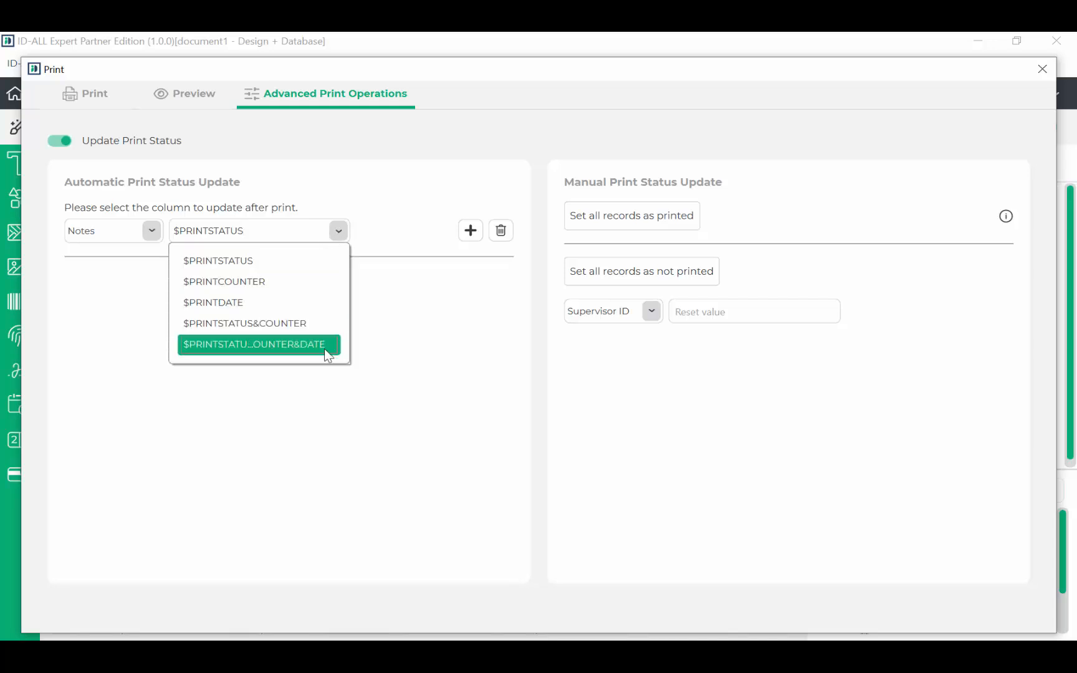
pyautogui.click(248, 223)
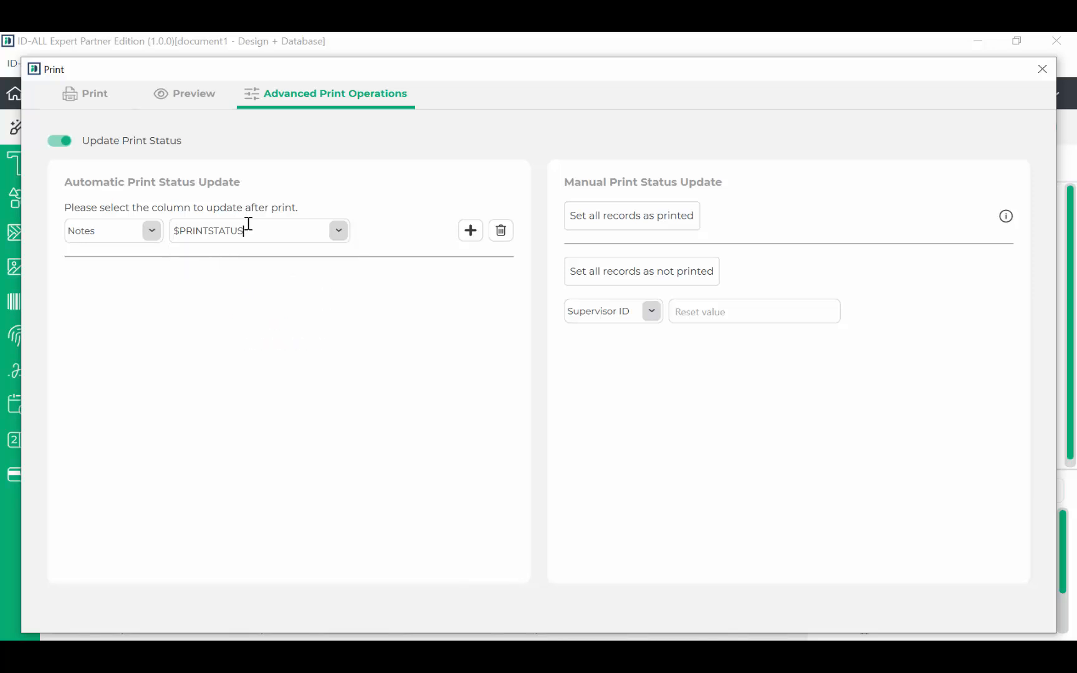
pyautogui.doubleClick(248, 224)
pyautogui.write('$')
pyautogui.press('BackSpace')
pyautogui.write('Printed')
# Remove the extra Supervisor ID update row and check the manual reset column settings
pyautogui.click(475, 235)
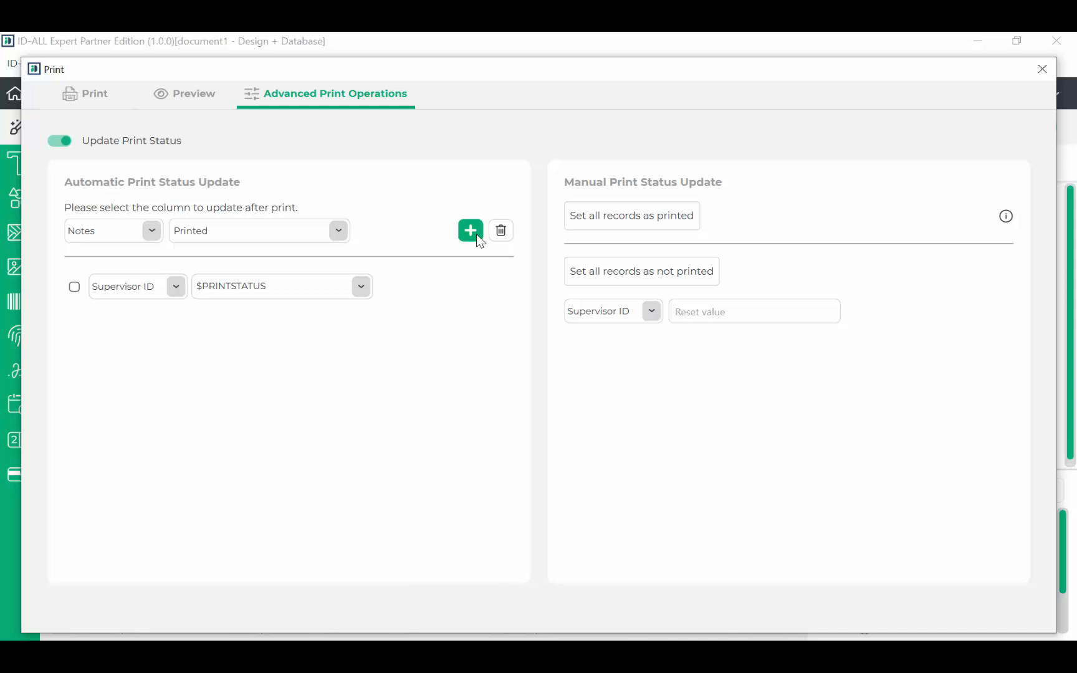
pyautogui.click(75, 287)
pyautogui.click(500, 232)
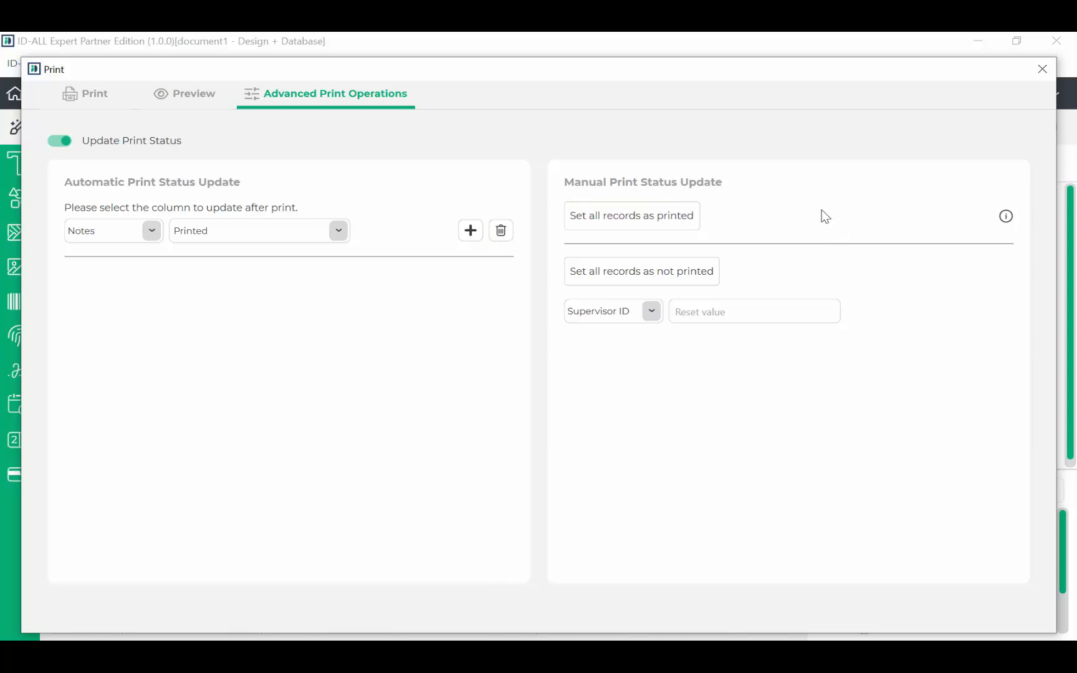
pyautogui.click(650, 312)
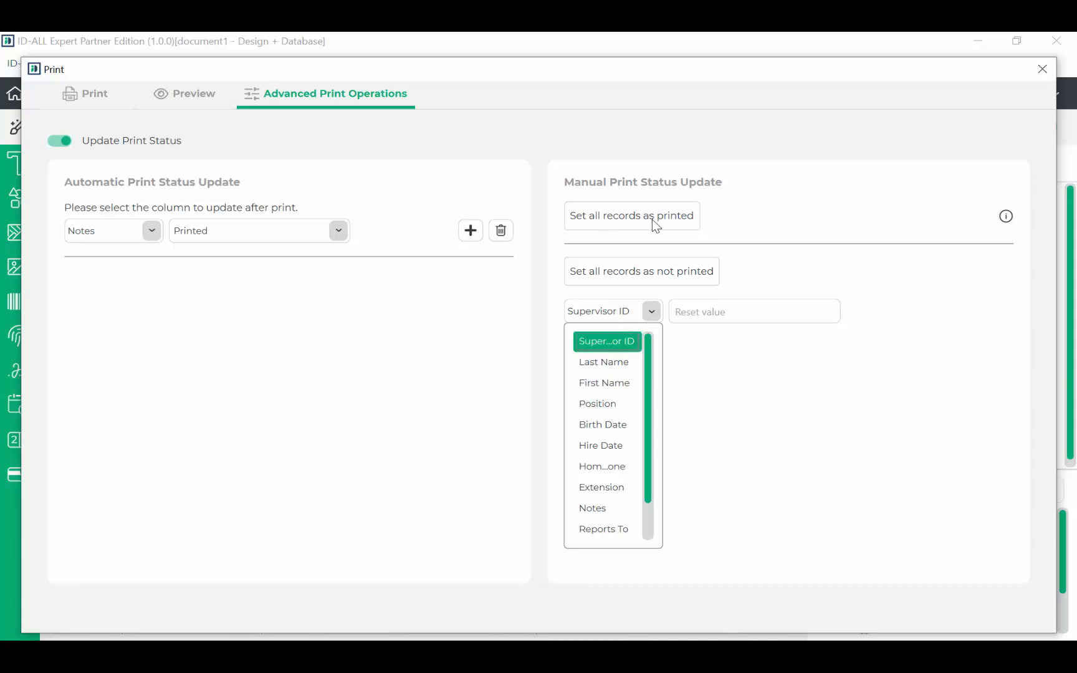
pyautogui.click(731, 315)
pyautogui.click(730, 315)
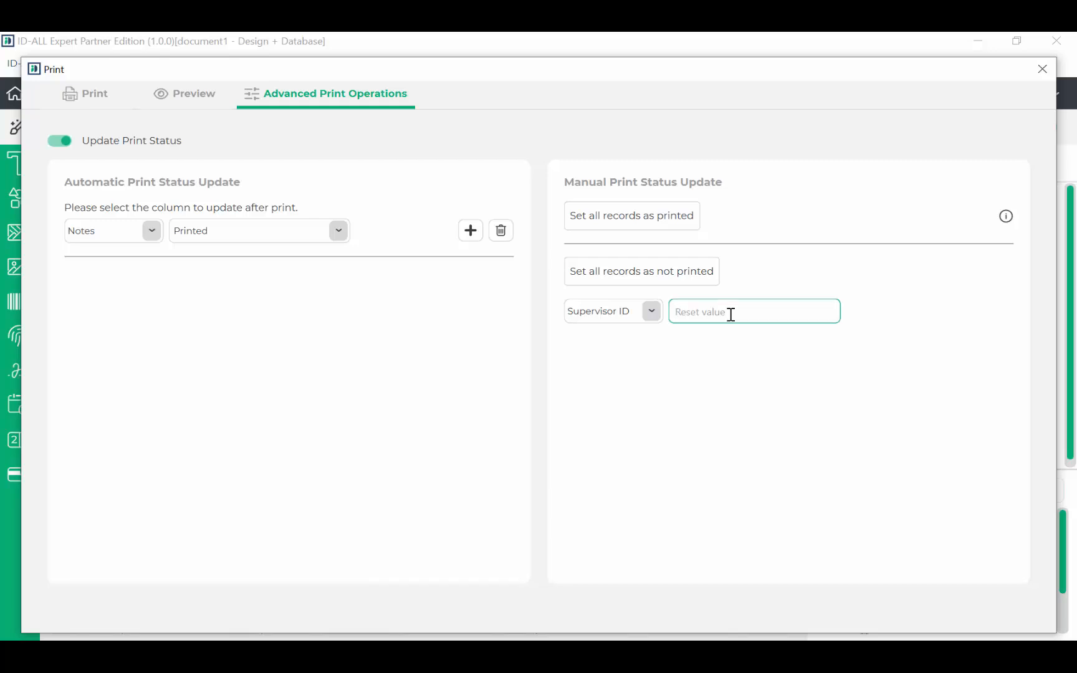